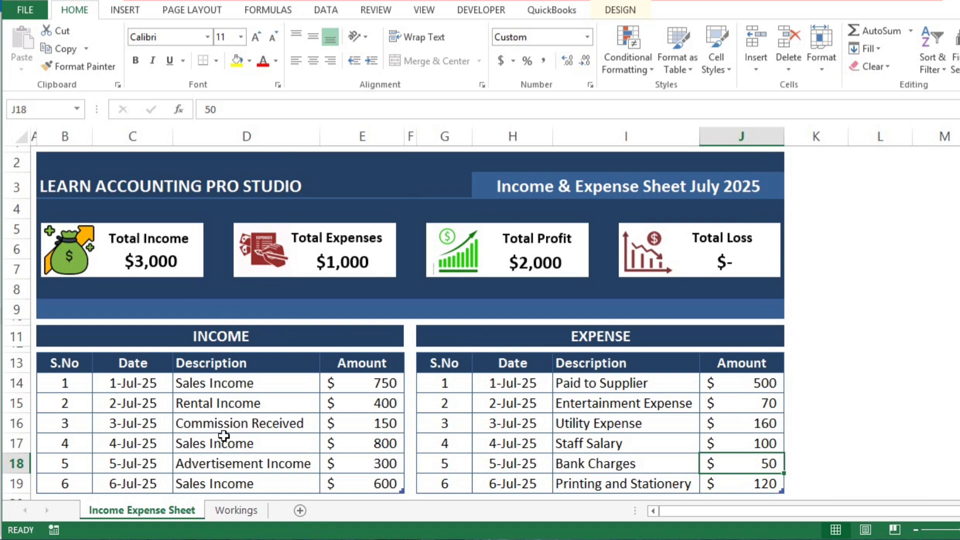
Start a new row below the Income table with serial number 7 and the date copied from the row above.
left_click(201, 442)
key("Down")
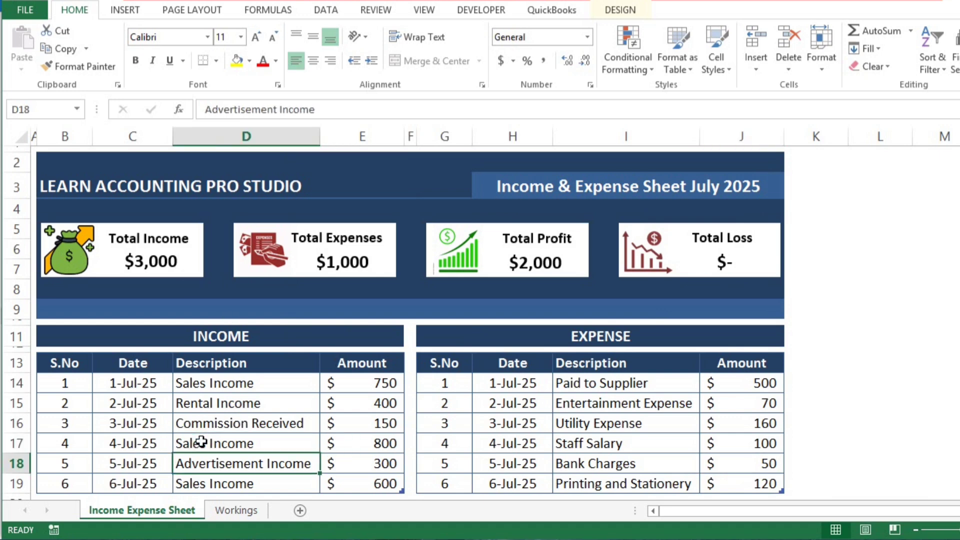
key("Down")
key("Down")
key("Down")
key("Left")
key("Left")
key("Up")
key("Up")
key("Down")
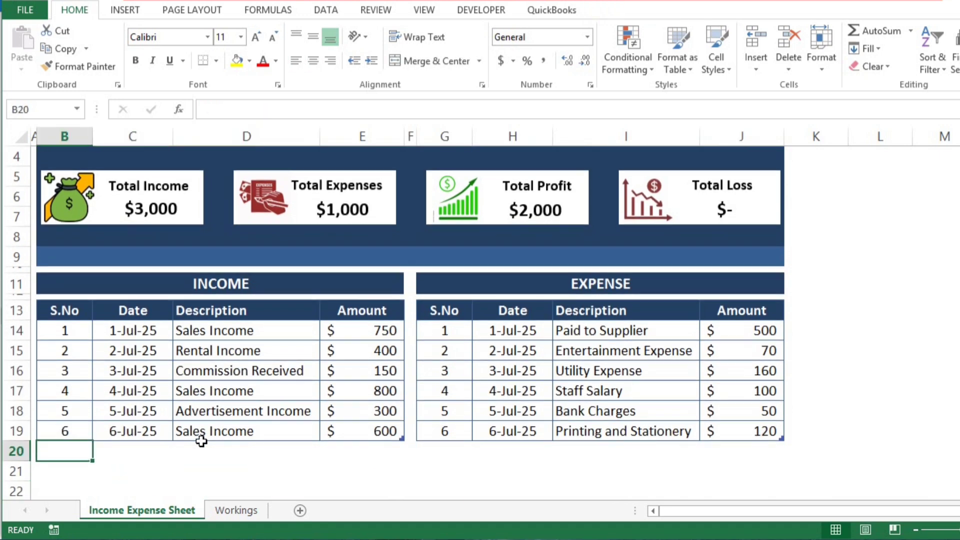
type("7")
key("Tab")
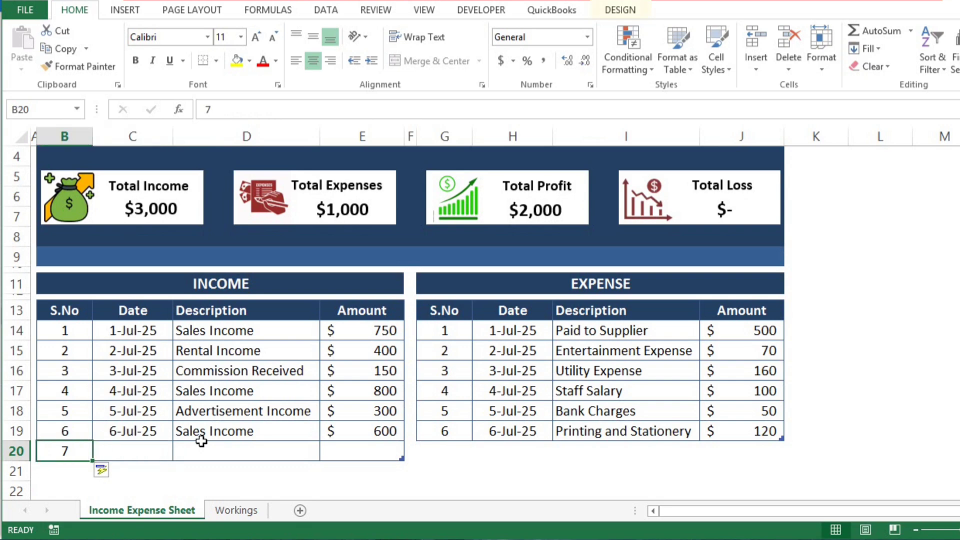
key("ctrl+d")
key("Right")
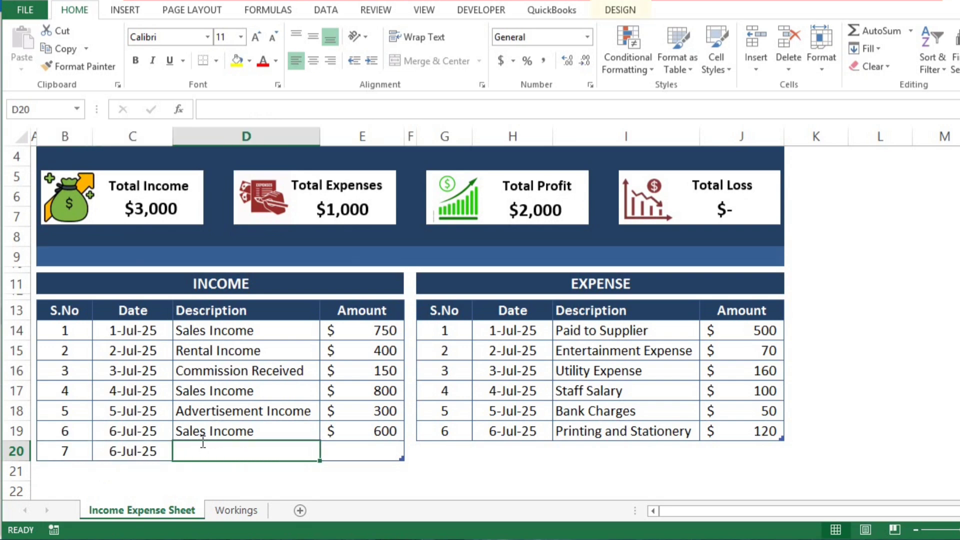
Complete income entry 7 with the description Rental Income and an amount of 500.
type("Rental")
key("Return")
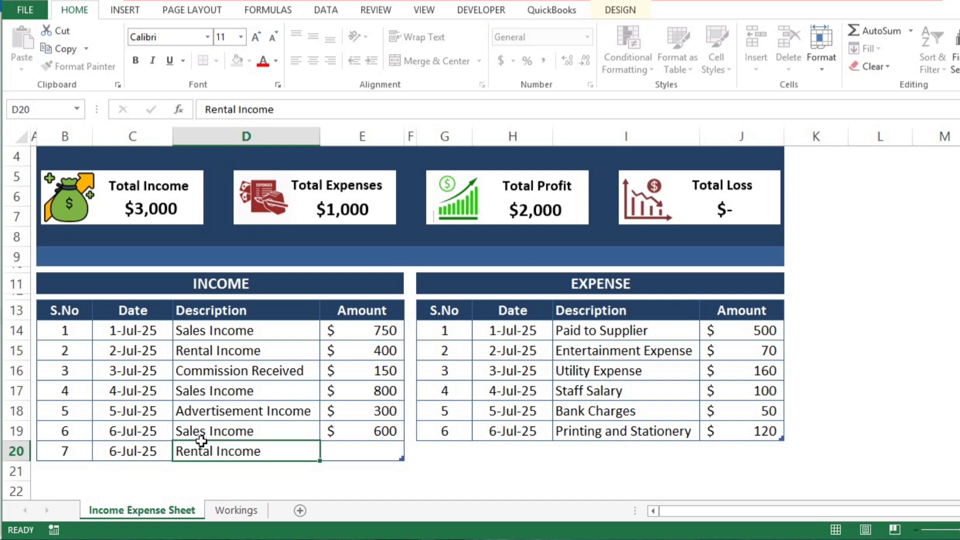
key("Up")
key("Right")
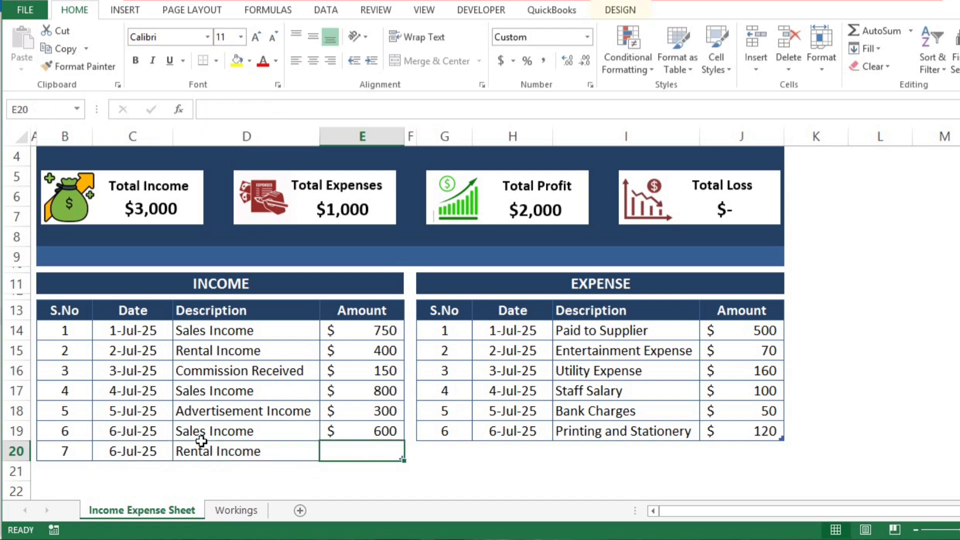
type("500")
key("Tab")
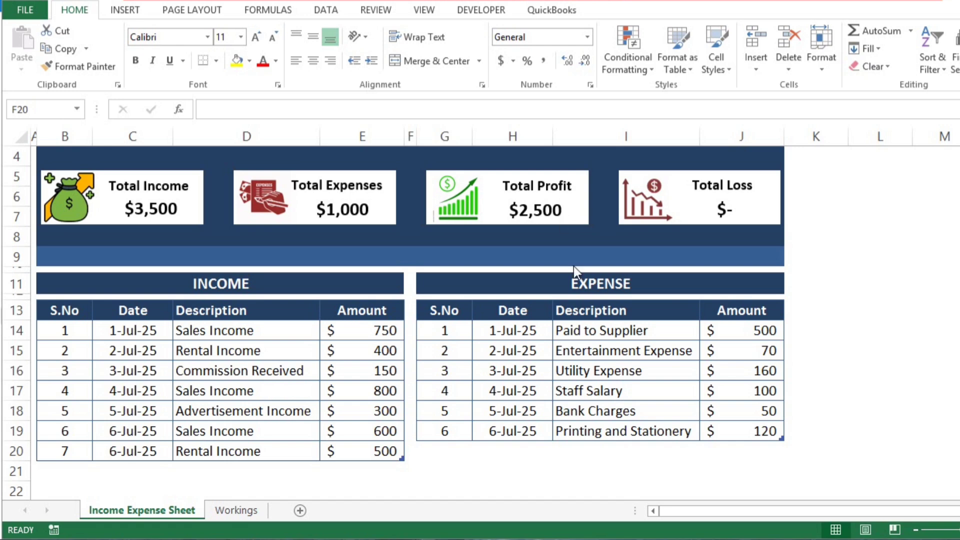
Start a new row below the Expense table with serial number 7 and the date copied from the row above.
left_click(442, 453)
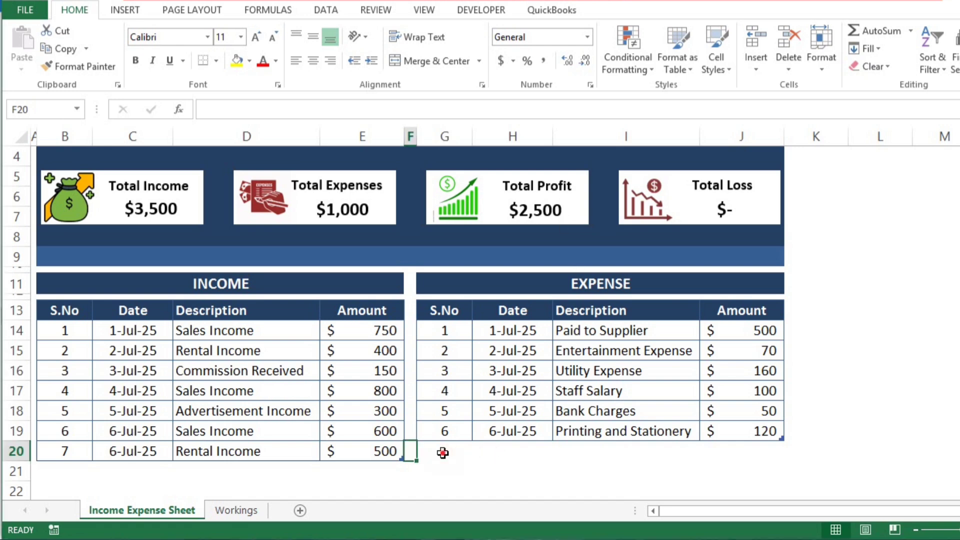
left_click(442, 453)
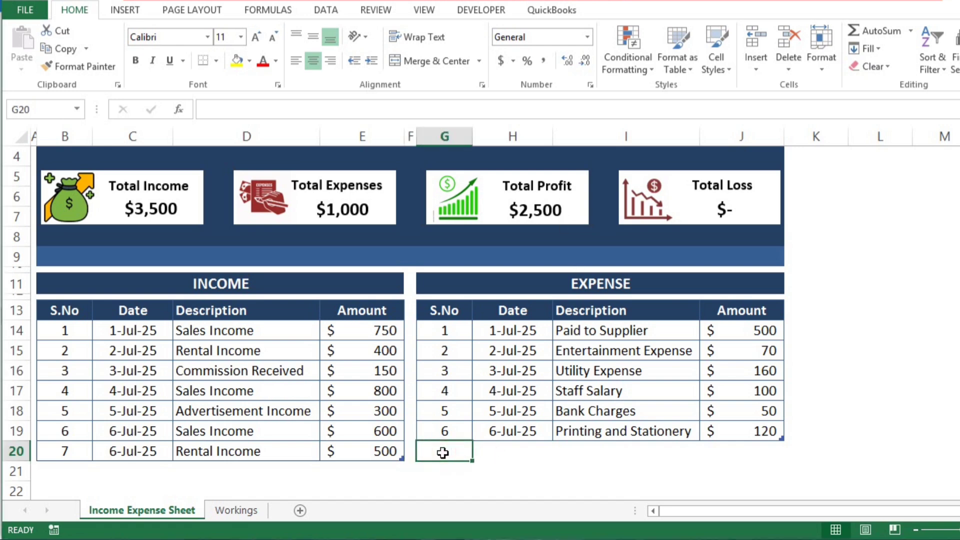
type("7")
key("Tab")
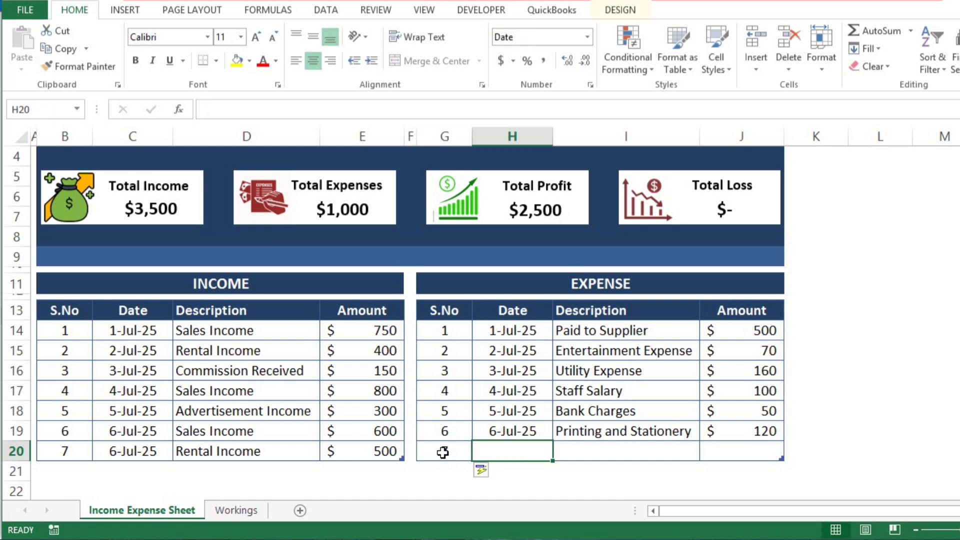
key("ctrl+d")
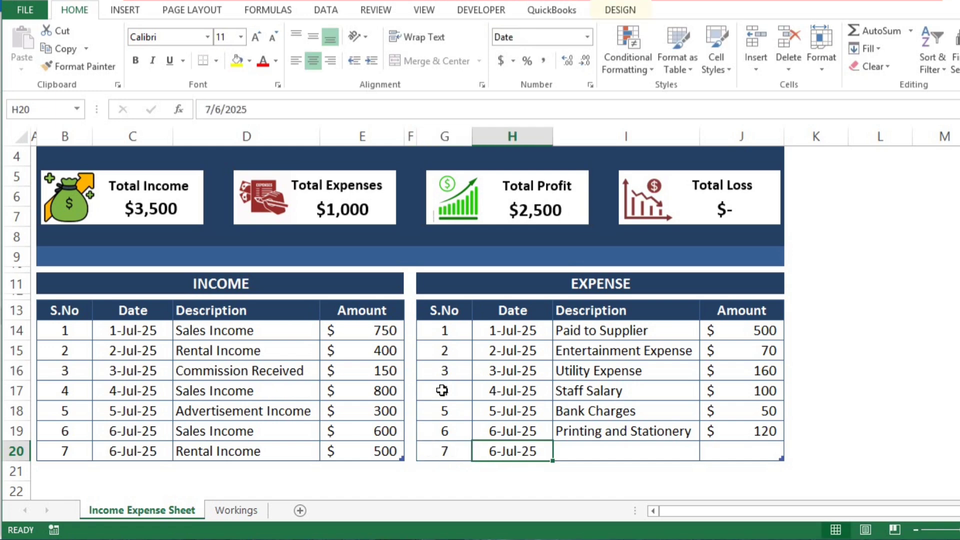
key("Tab")
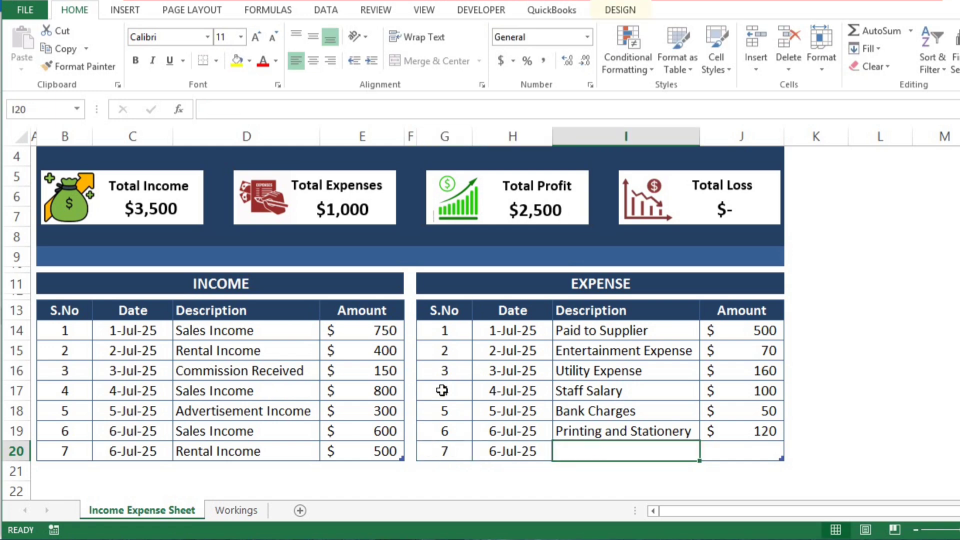
Complete expense entry 7 with the description Legal Charges and an amount of 100.
type("Legal Ch")
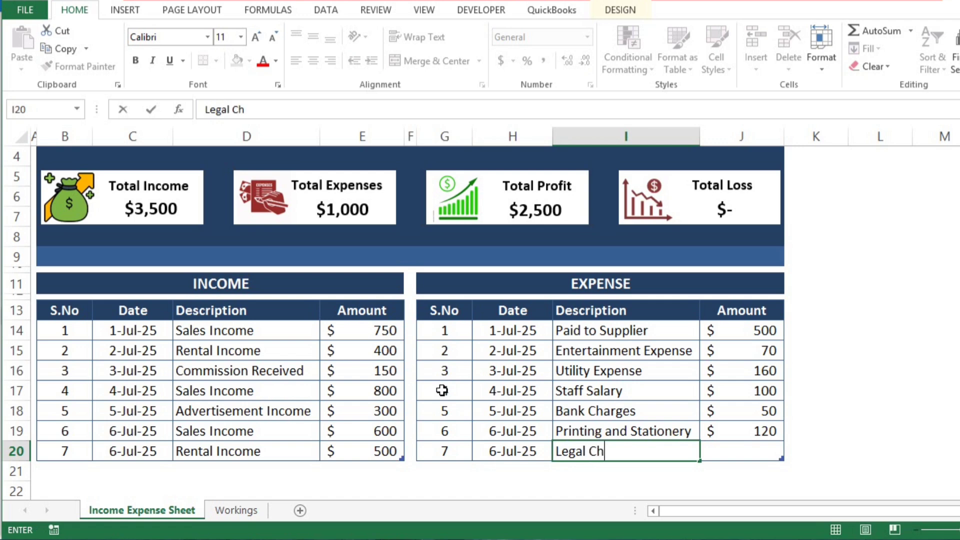
type("arges")
key("ctrl+Return")
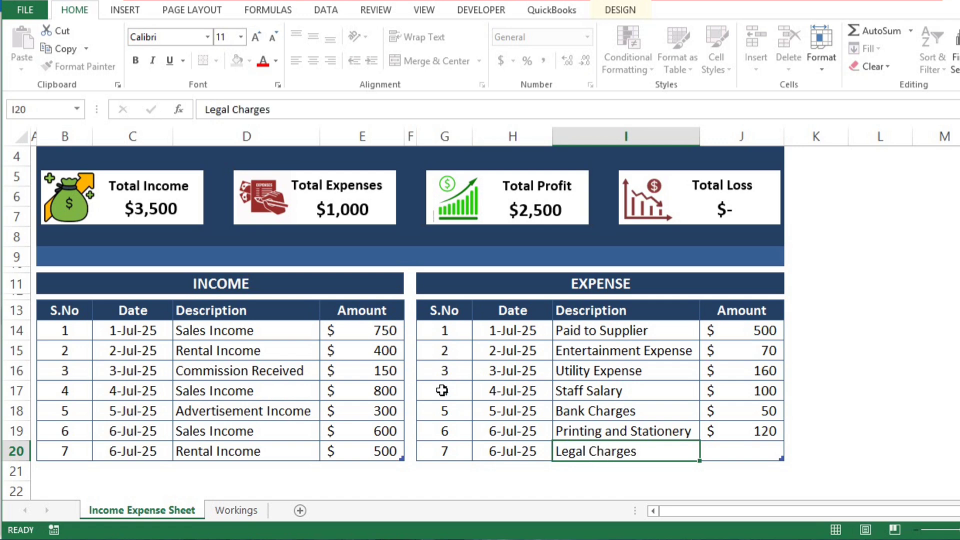
key("Tab")
key("F2")
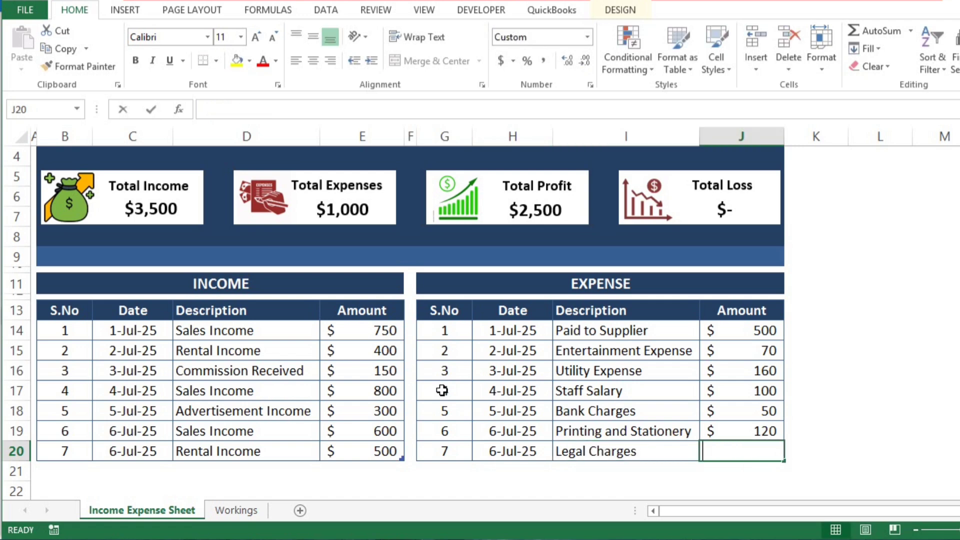
type("100")
key("ctrl+Return")
key("Up")
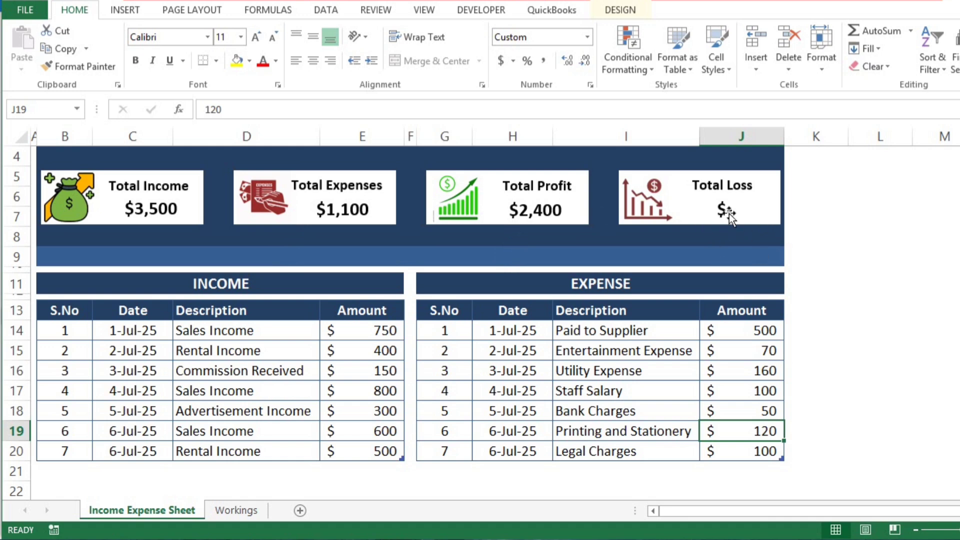
Set the Legal Charges amount in the Expense table to 3000.
left_click(755, 452)
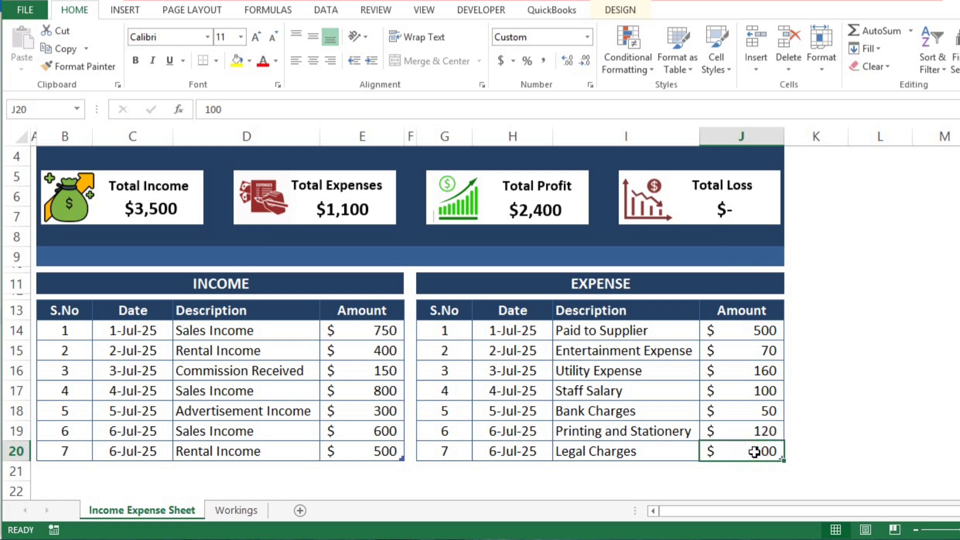
type("3000")
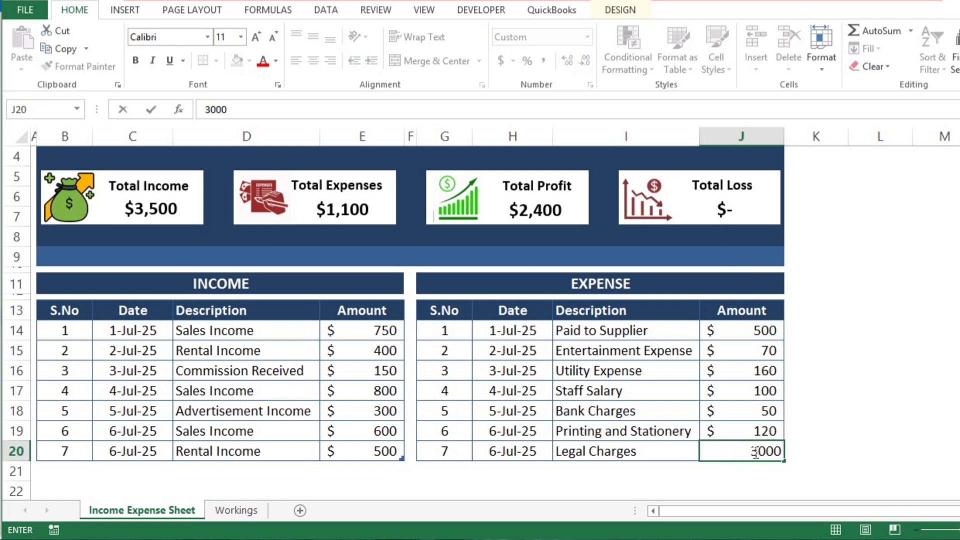
key("ctrl+Return")
key("Up")
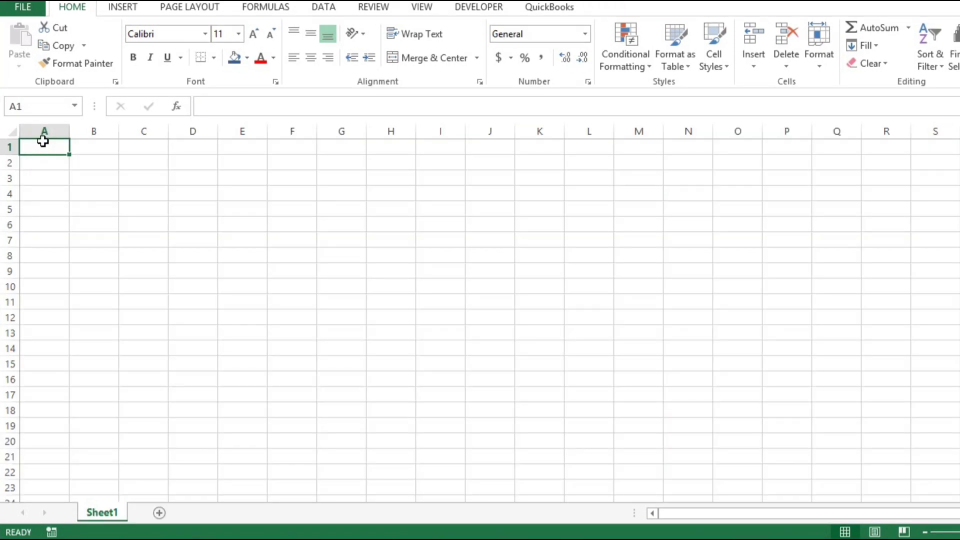
Fill the range B2:J8 on the blank sheet with Blue, Accent 1, Darker 50% as the header banner.
key("Down")
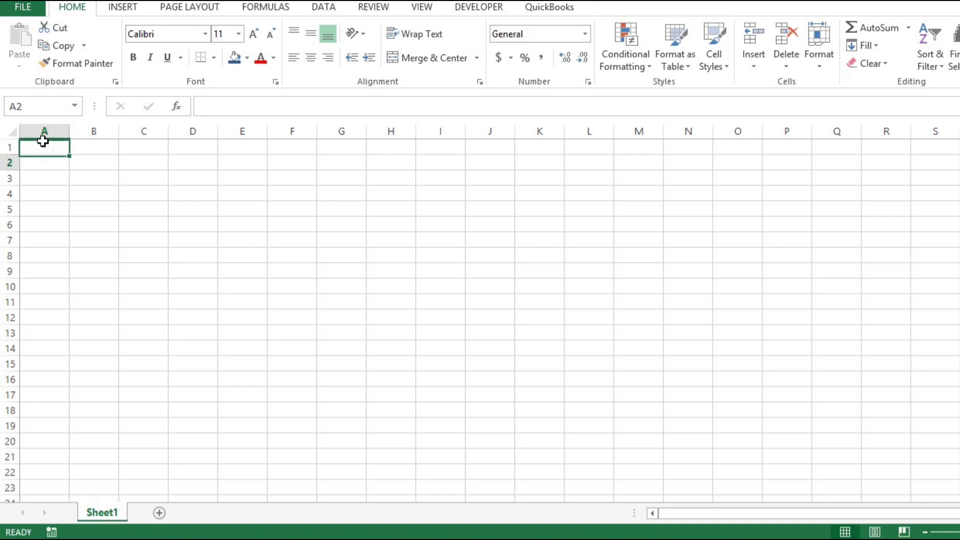
key("Right")
key("shift+Down")
key("shift+Down")
key("shift+Down")
key("shift+Down")
key("shift+Down")
key("shift+Down")
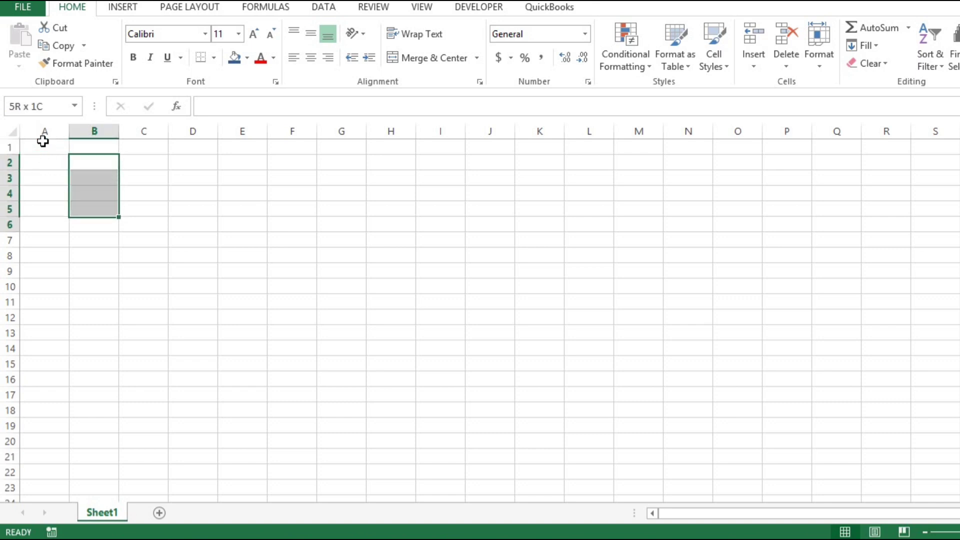
key("shift+Right")
key("shift+Right")
key("shift+Right")
key("shift+Right")
key("shift+Right")
key("shift+Right")
key("shift+Right")
key("shift+Right")
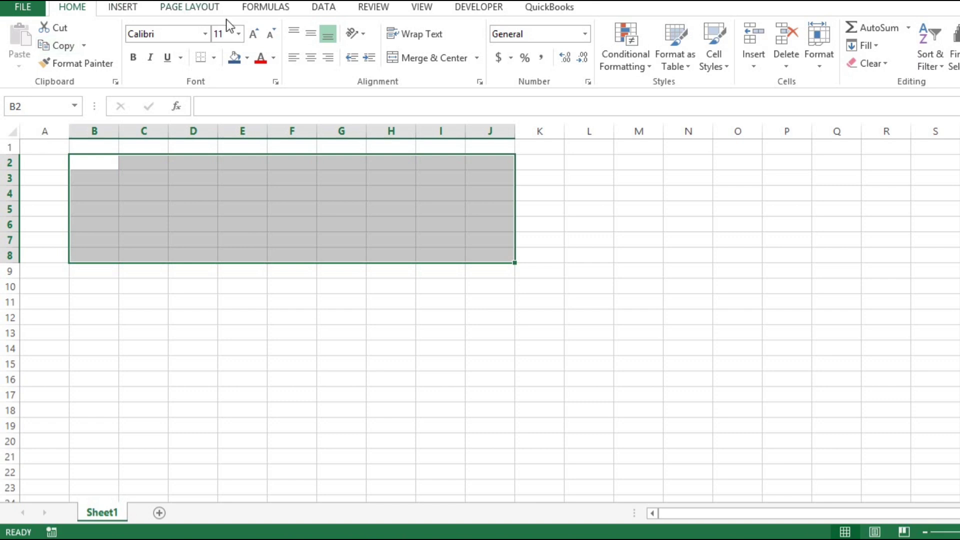
left_click(247, 59)
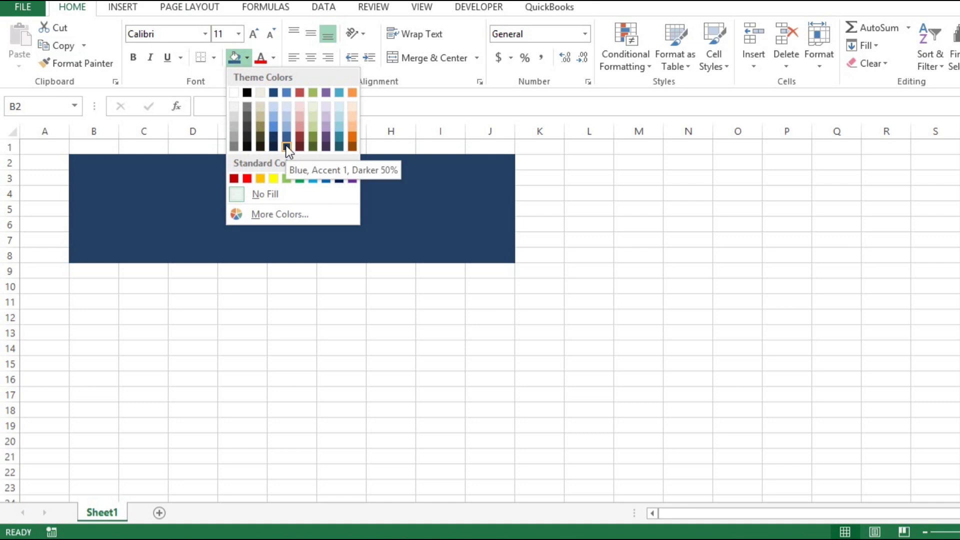
left_click(287, 147)
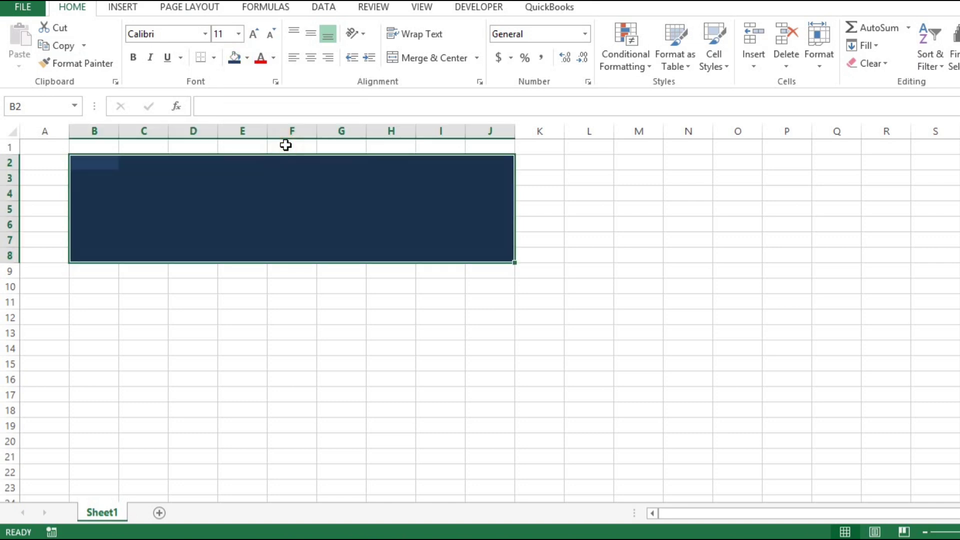
Fill the strip B9:J9 directly below the banner with the next lighter shade of the same accent blue.
key("Down")
key("Down")
key("Down")
key("Down")
key("Down")
key("Down")
key("Down")
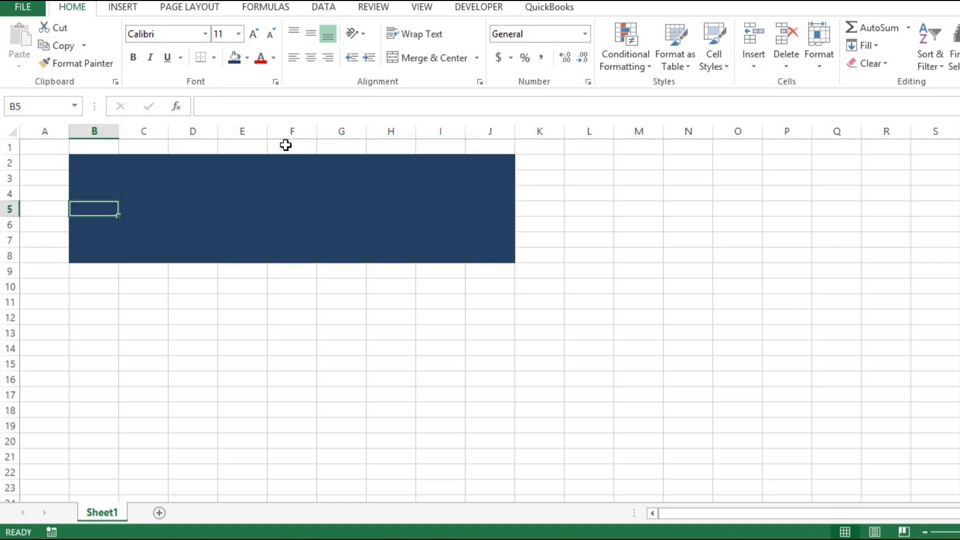
key("shift+Right")
key("shift+Right")
key("shift+Right")
key("shift+Right")
key("shift+Right")
key("shift+Right")
key("shift+Right")
key("shift+Right")
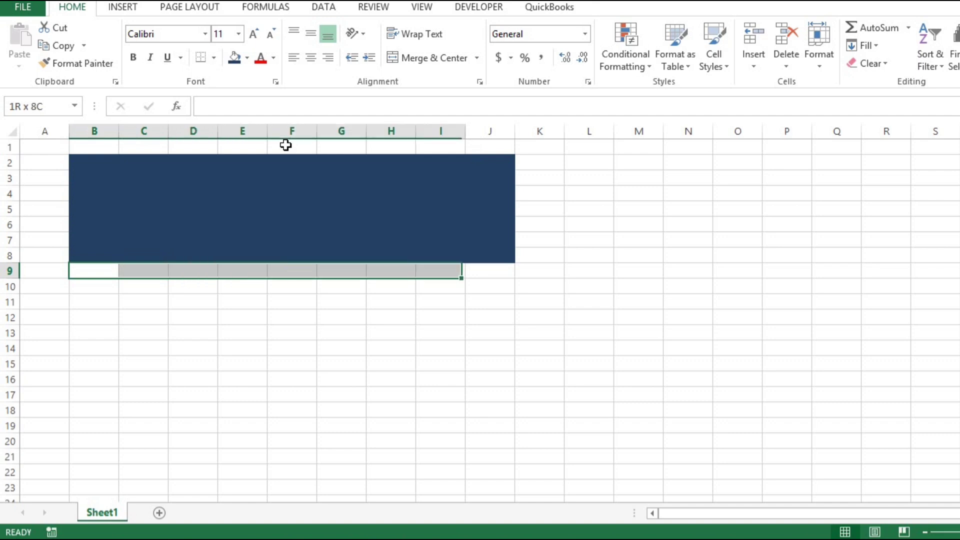
left_click(247, 58)
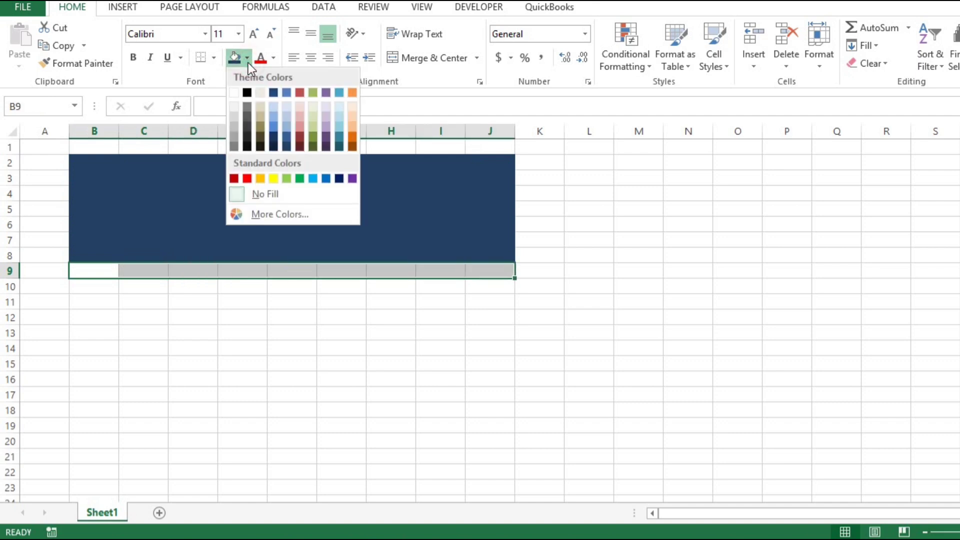
left_click(289, 137)
Add a thick bottom border in a lighter accent blue under B3:J3 of the banner.
left_click(254, 199)
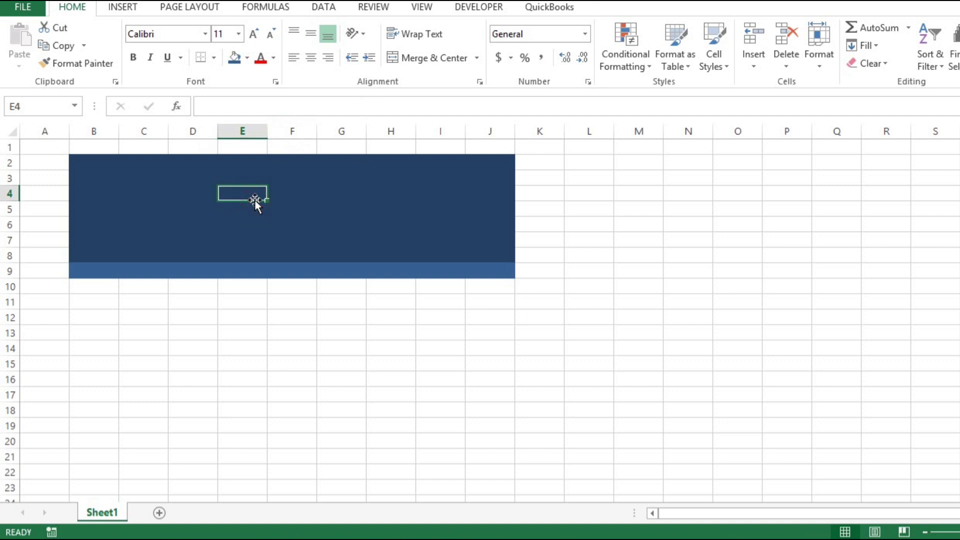
key("Left")
key("Left")
key("Left")
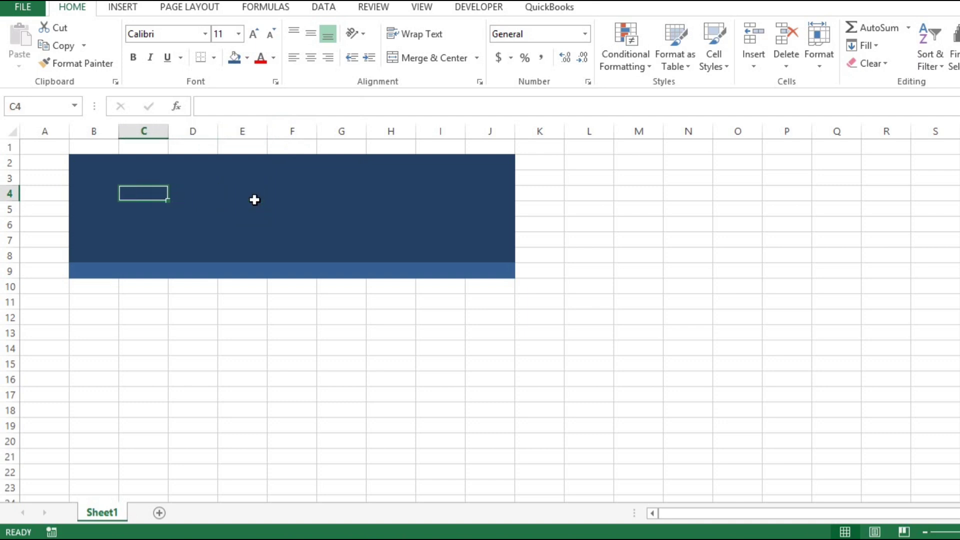
key("Up")
key("shift+Right")
key("shift+Right")
key("shift+Right")
key("shift+Right")
key("shift+Right")
key("shift+Right")
key("shift+Right")
key("shift+Right")
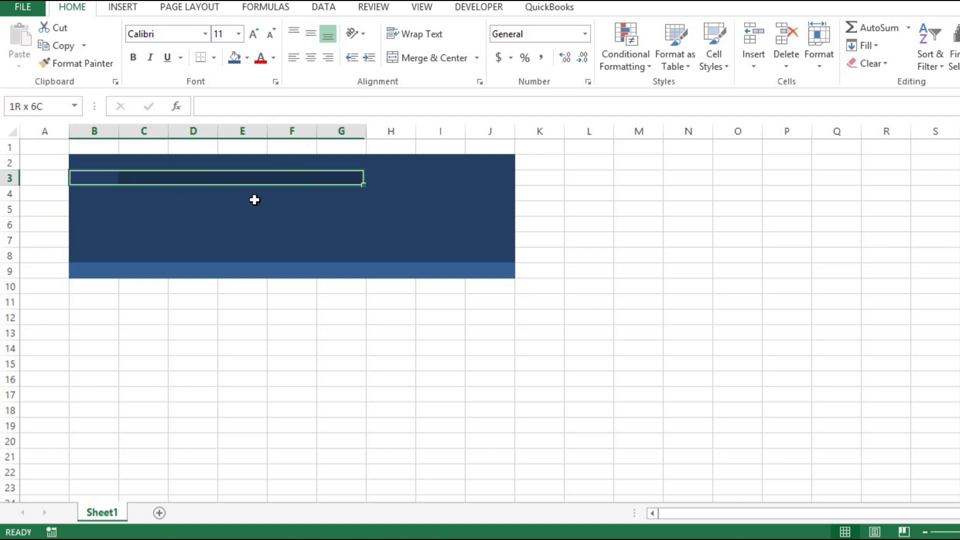
left_click(214, 58)
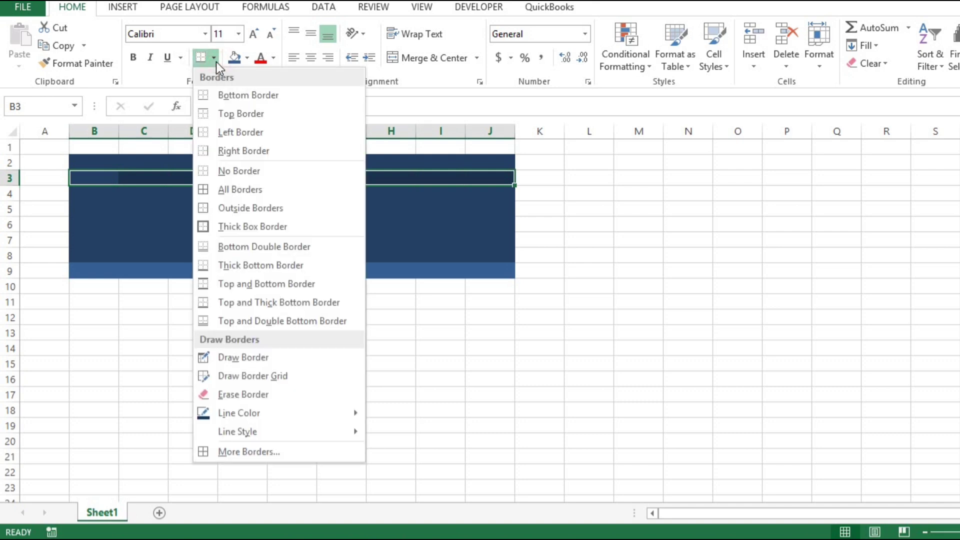
mouse_move(310, 423)
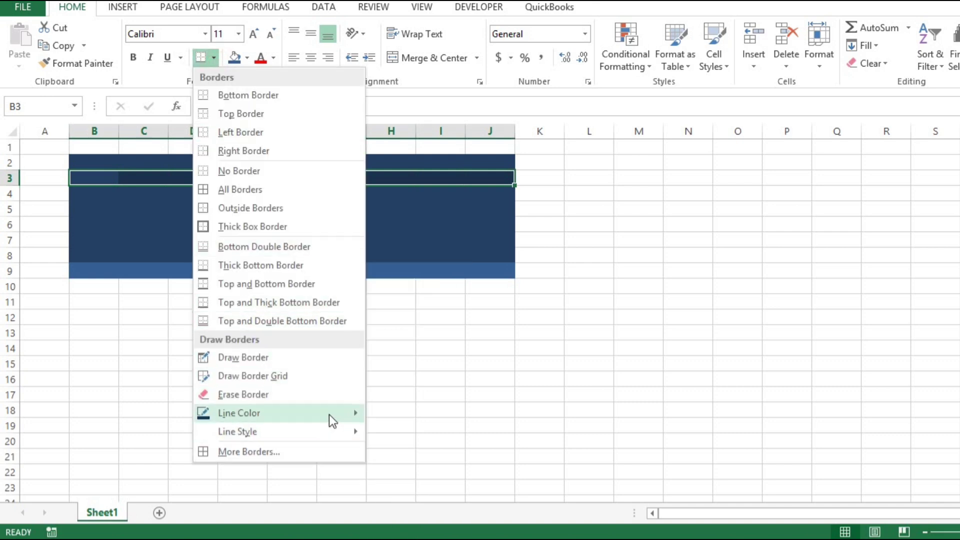
mouse_move(350, 411)
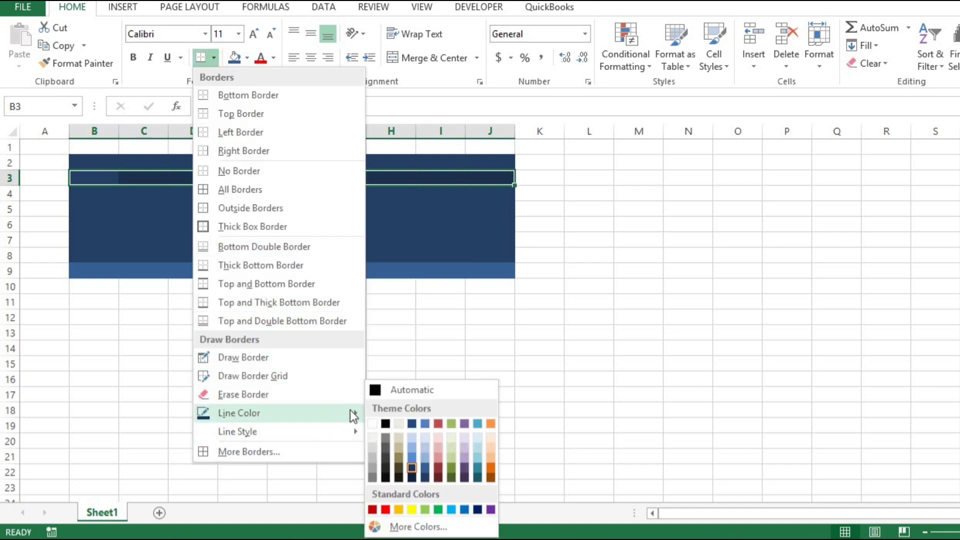
left_click(425, 463)
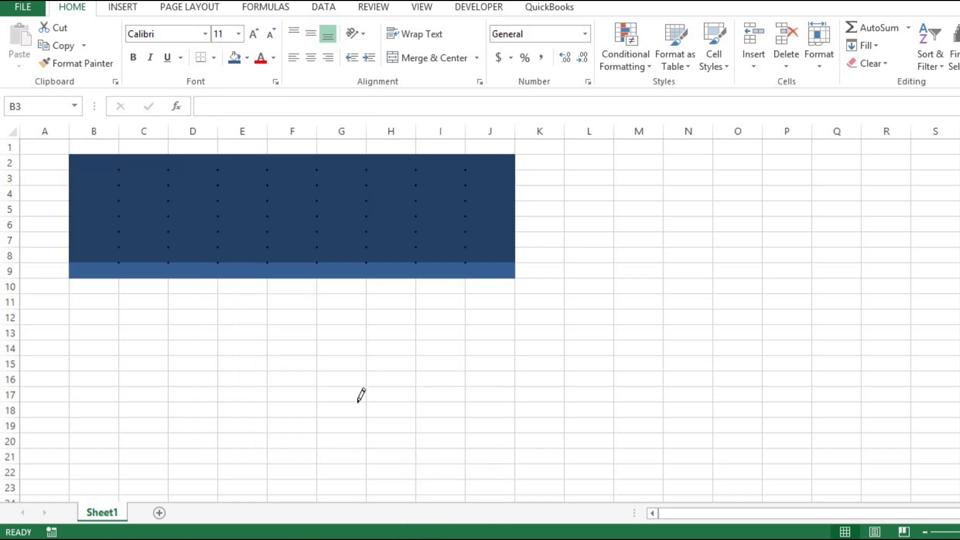
left_click(215, 58)
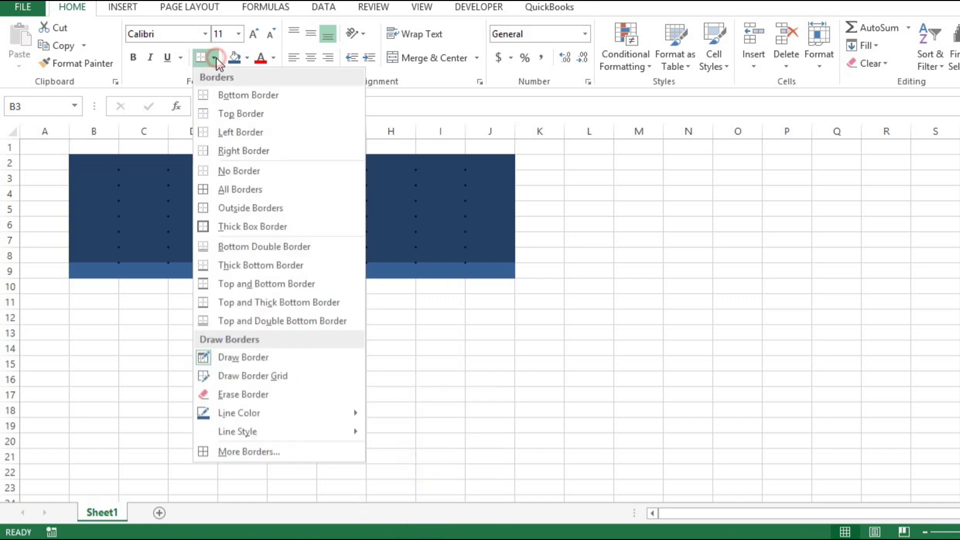
left_click(250, 265)
left_click(205, 216)
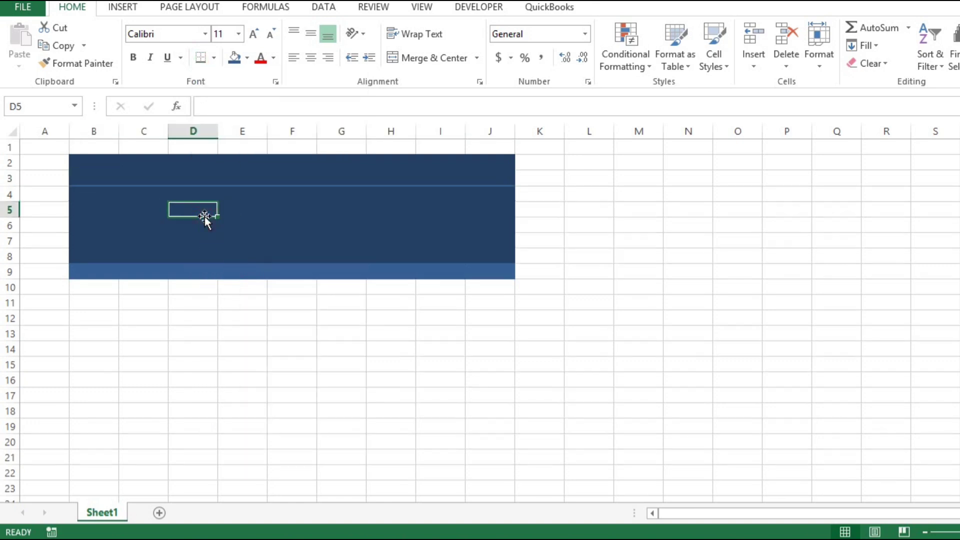
Merge and center cells H3:J3 in the banner.
left_click(395, 176)
key("shift+Right")
key("shift+Right")
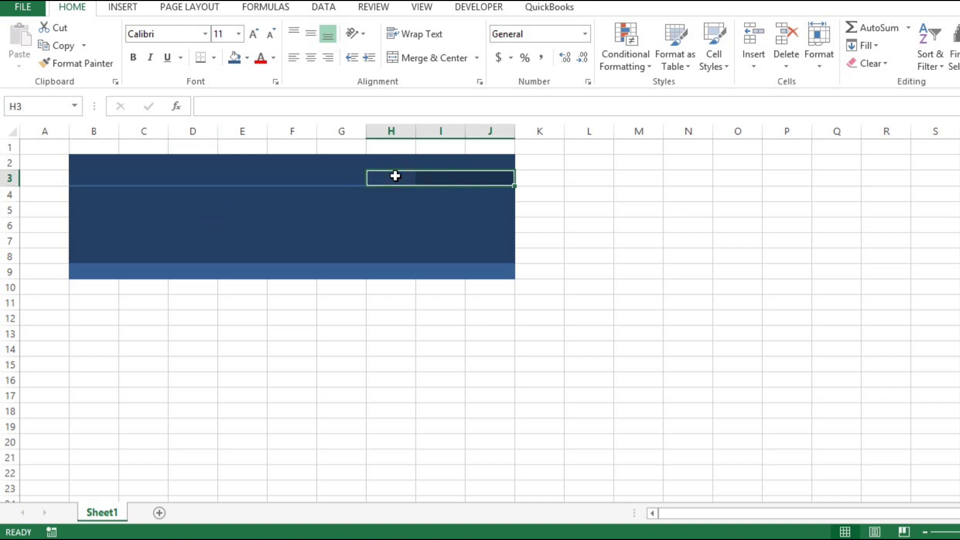
left_click(434, 58)
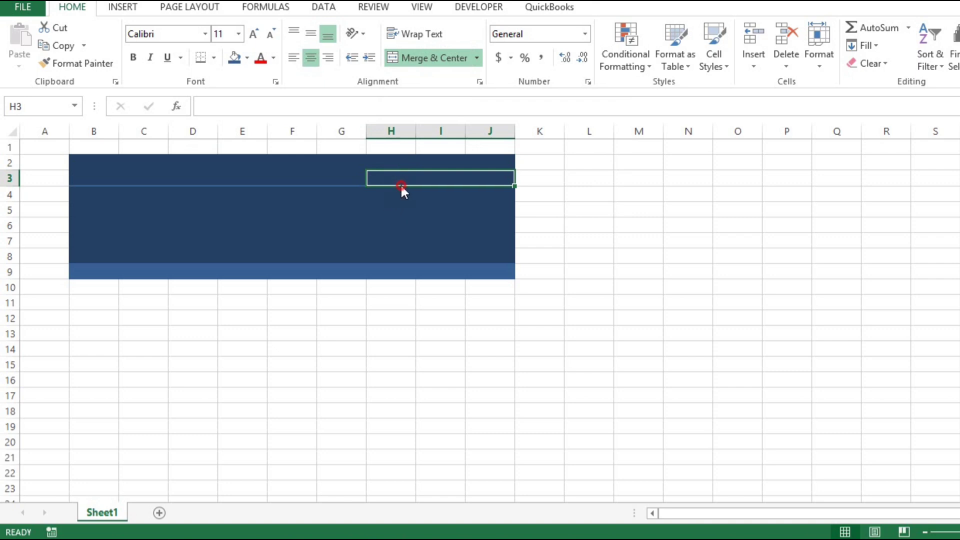
Enter the title INCOME AND EXPENSE SHEET JULY 2025 in the merged cell H3.
type("INCOME A")
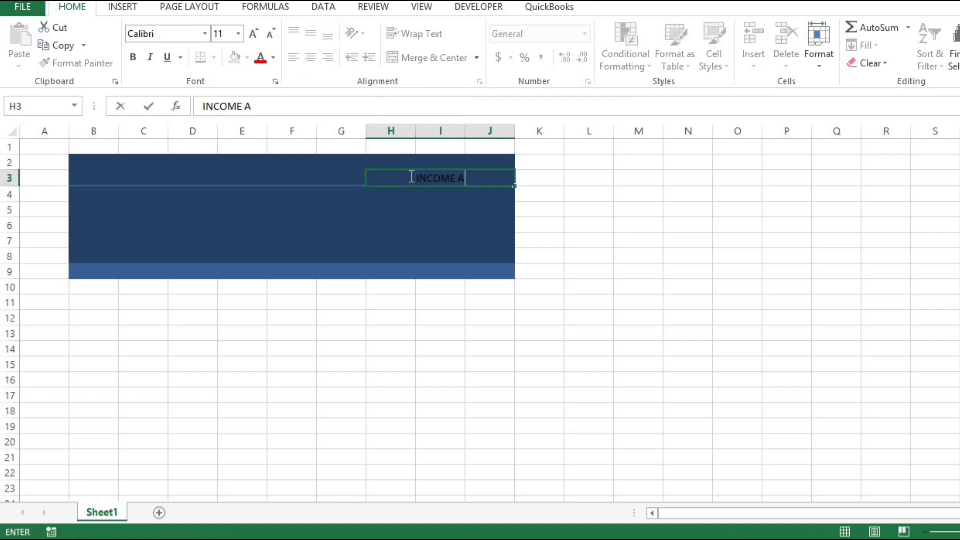
type("ND EXPENSE SHEE")
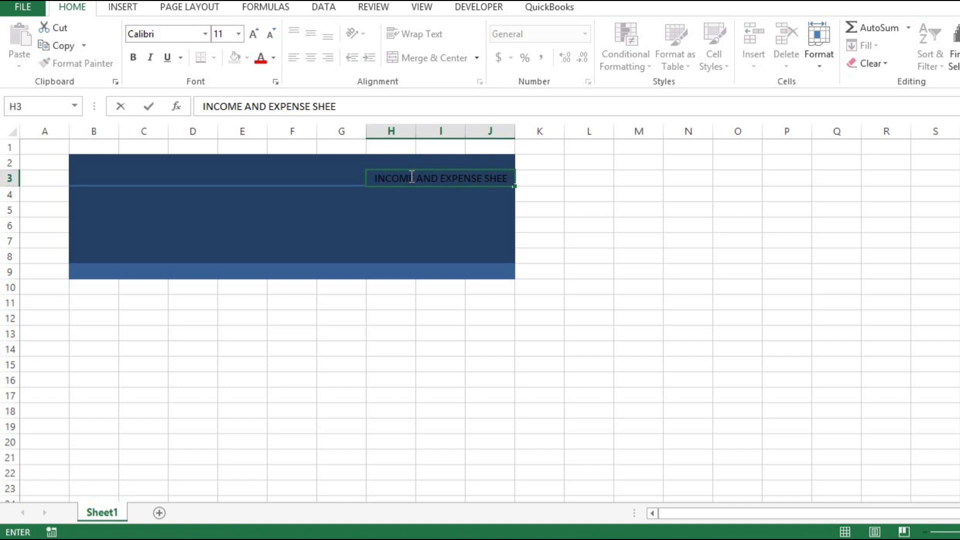
type("T JULY")
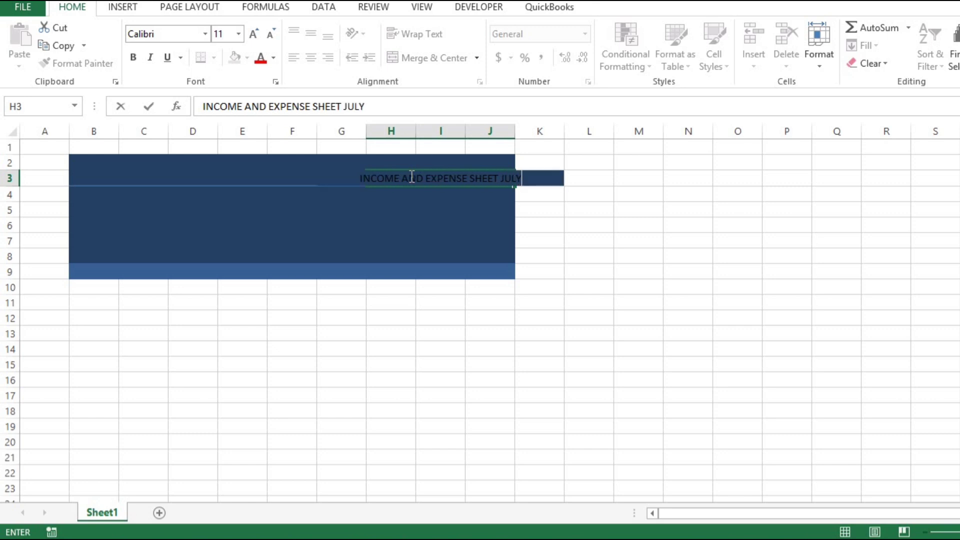
type(" 200")
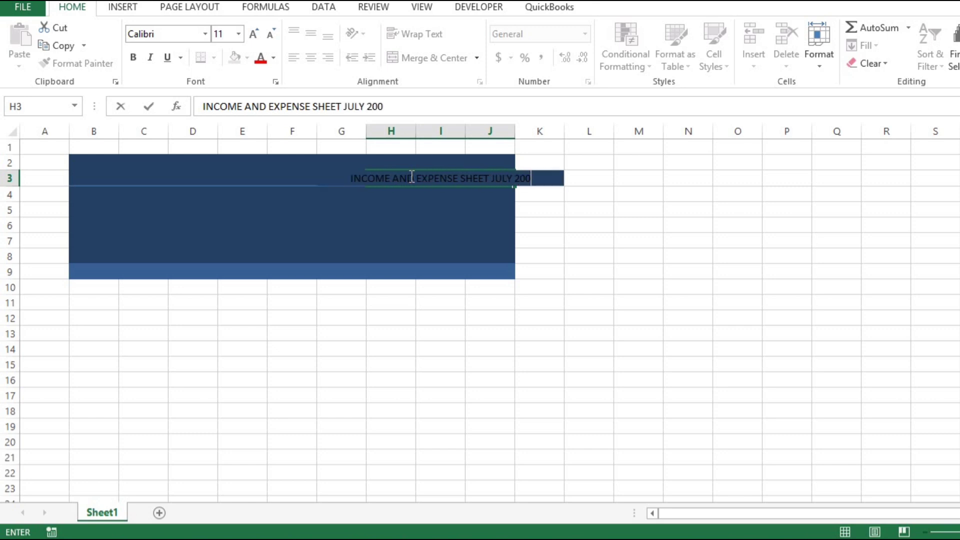
key("BackSpace")
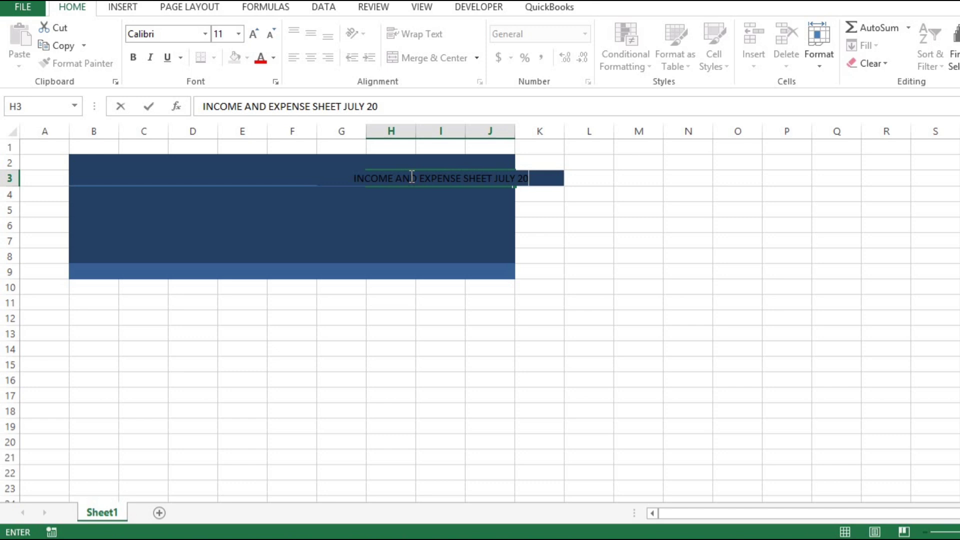
type("25")
key("Return")
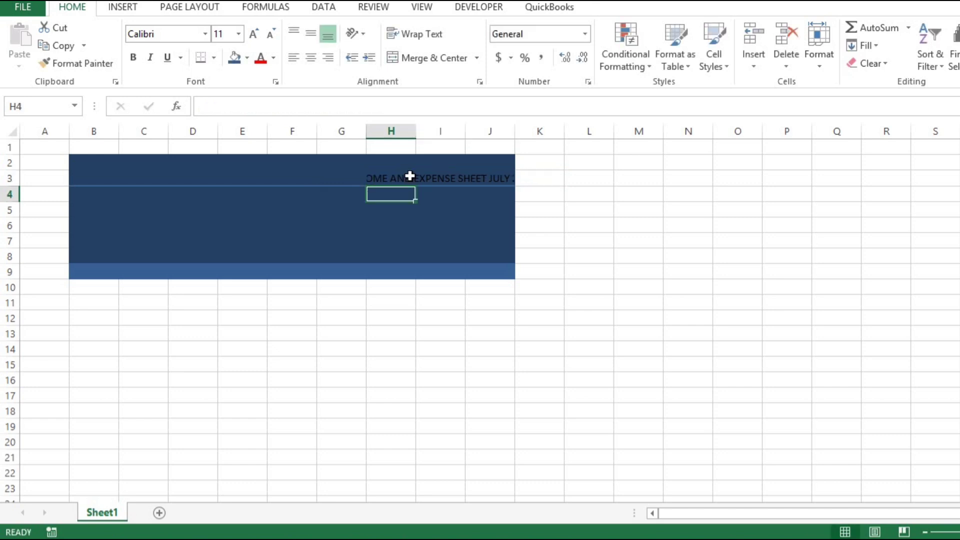
Format the sheet title in H3 as white, bold, size 14, and widen column I until the full title fits.
left_click(400, 178)
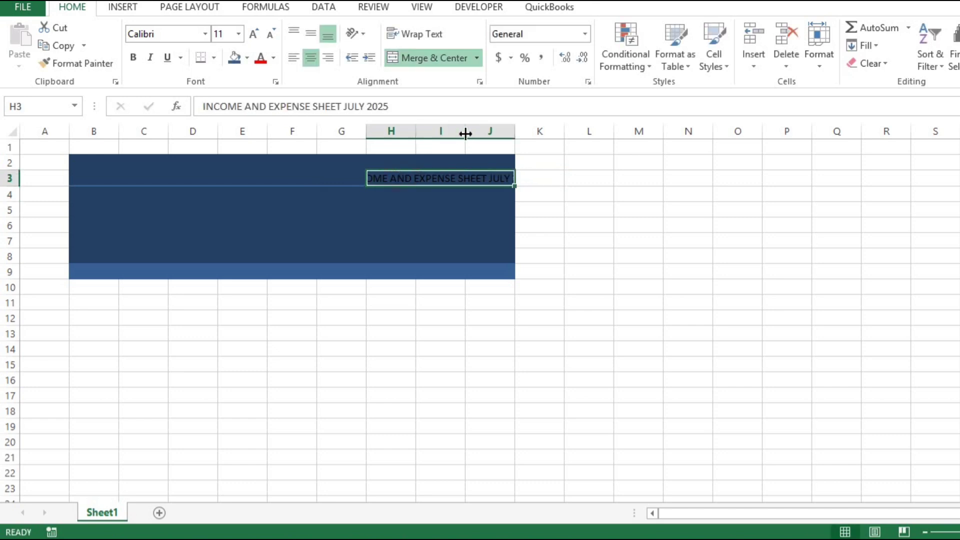
left_click_drag(465, 133, 527, 140)
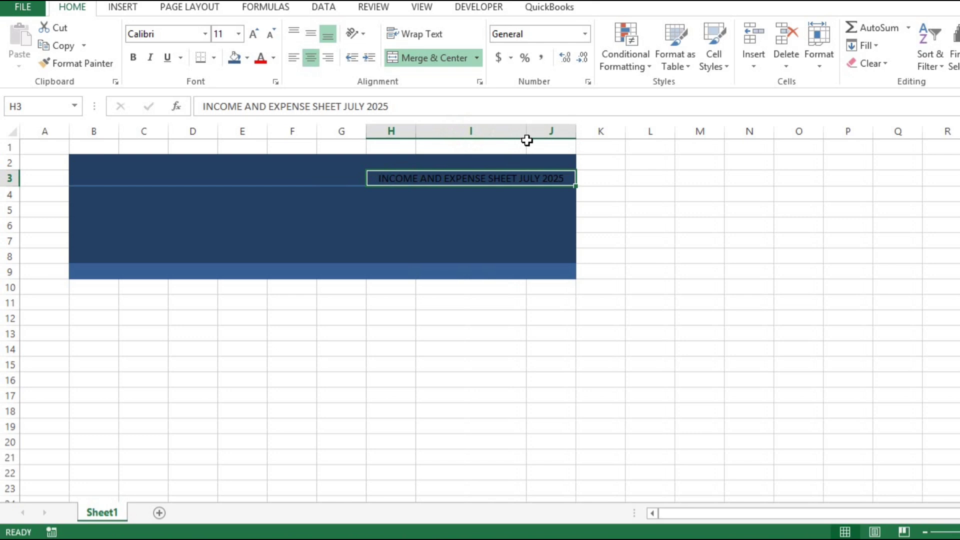
left_click(274, 58)
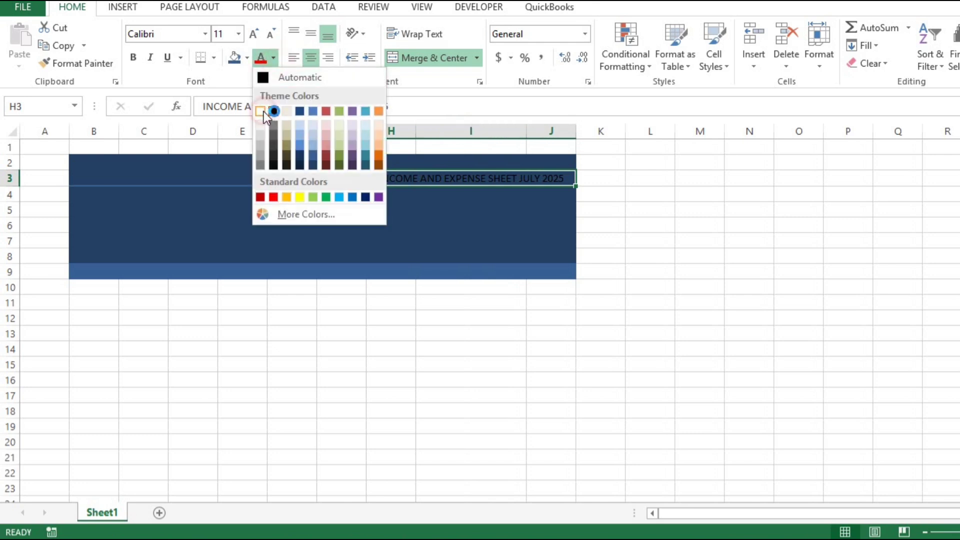
left_click(263, 112)
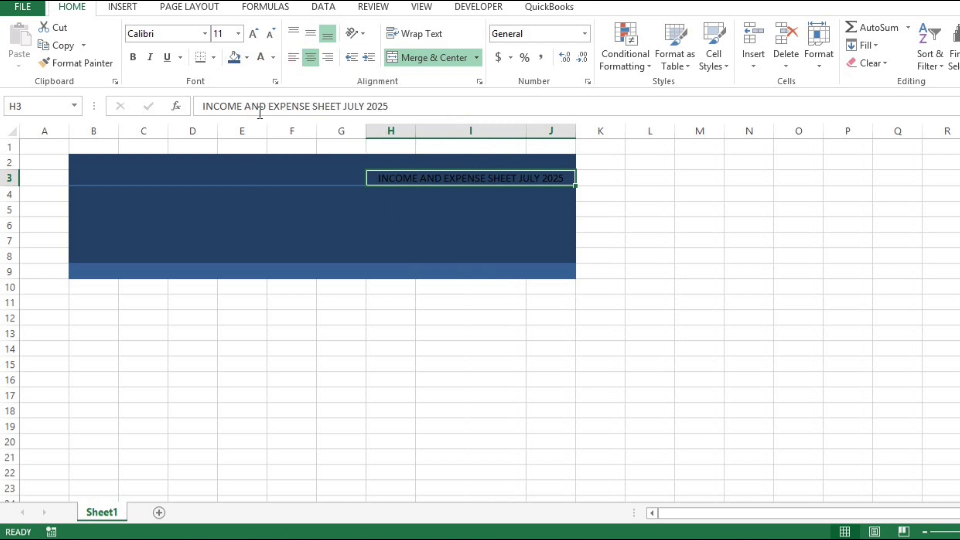
left_click(137, 62)
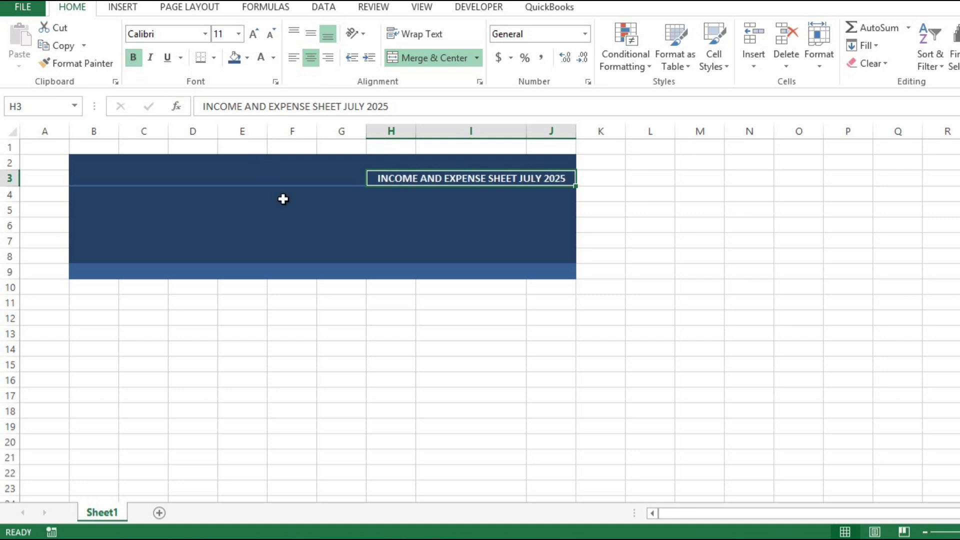
left_click(258, 36)
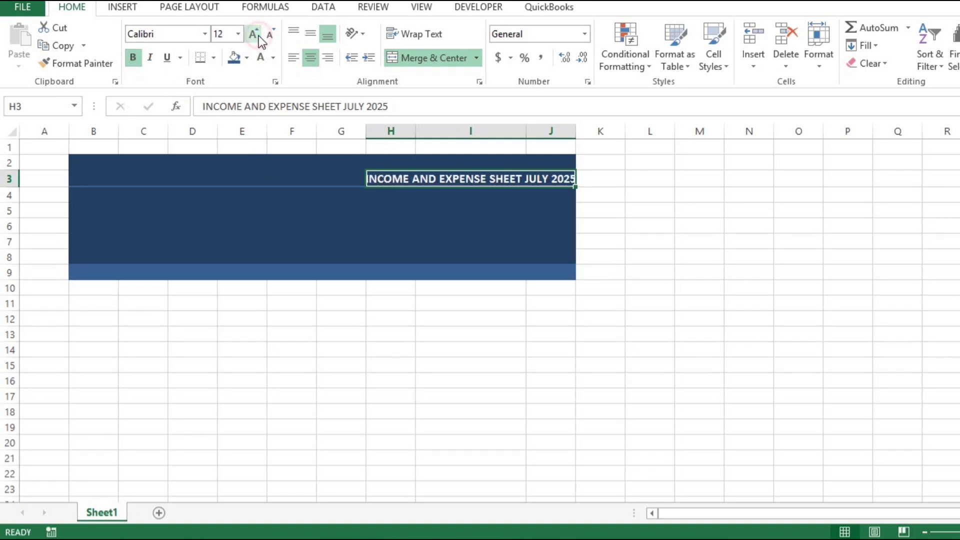
left_click(258, 36)
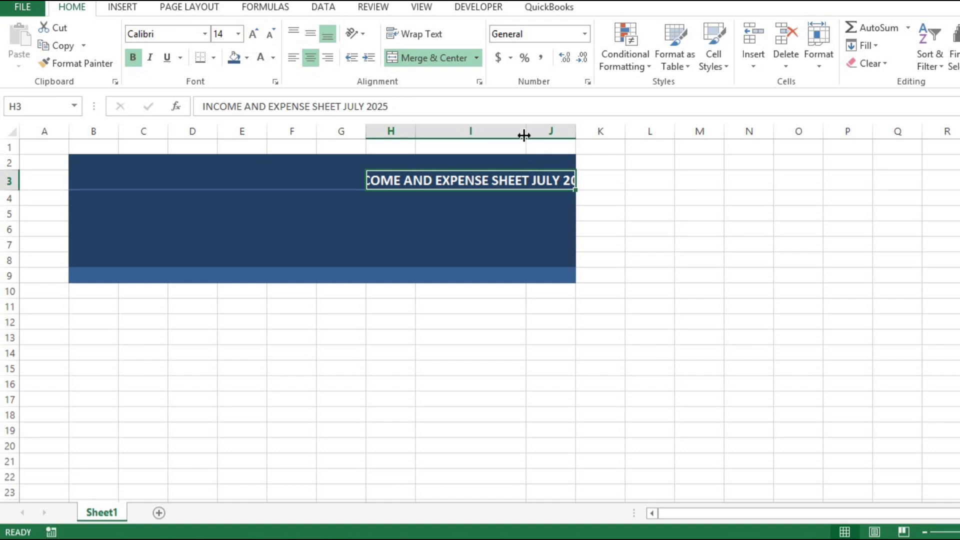
left_click_drag(524, 135, 566, 135)
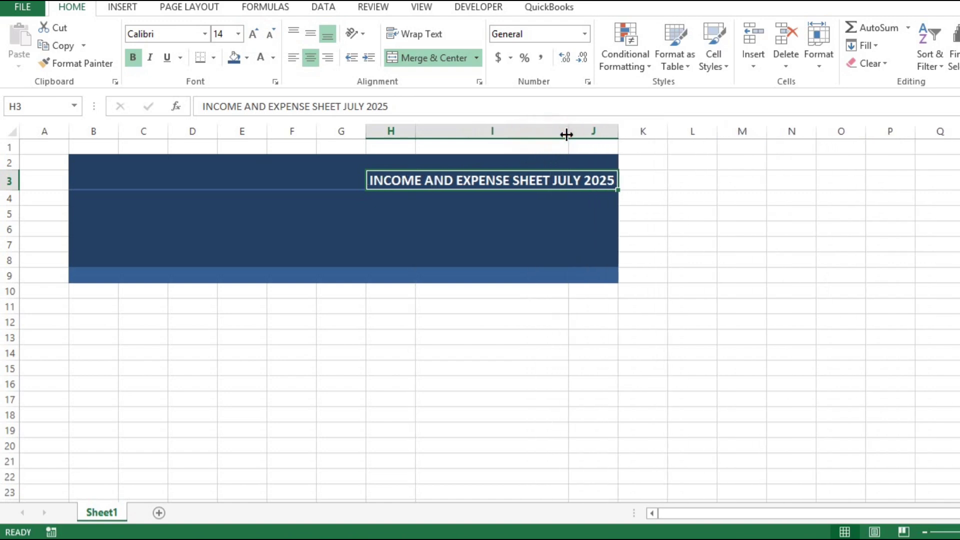
Enter the company name LEARN ACCOUNTING PRO STUDIO in cell B3.
left_click(96, 177)
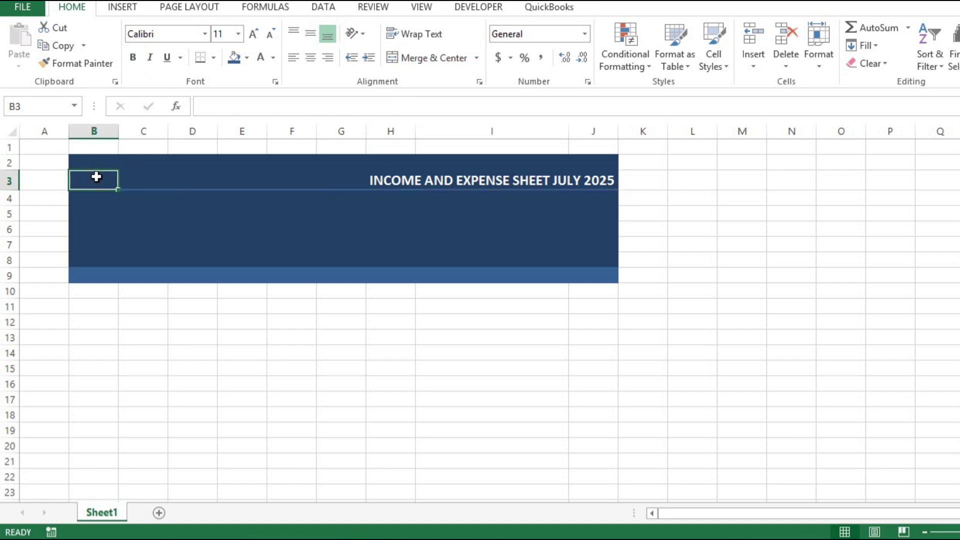
type("LEARN ACCOUNTING PRO STUDIO")
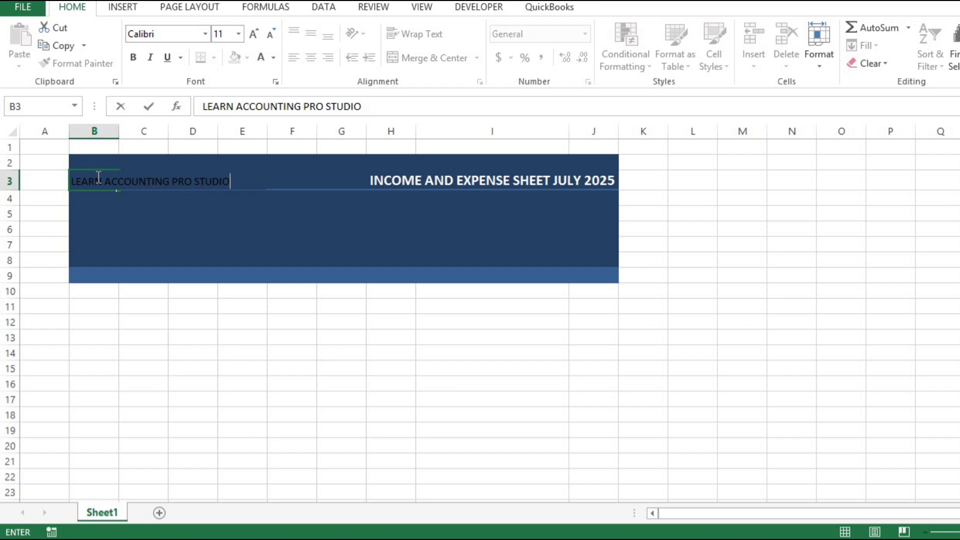
key("Return")
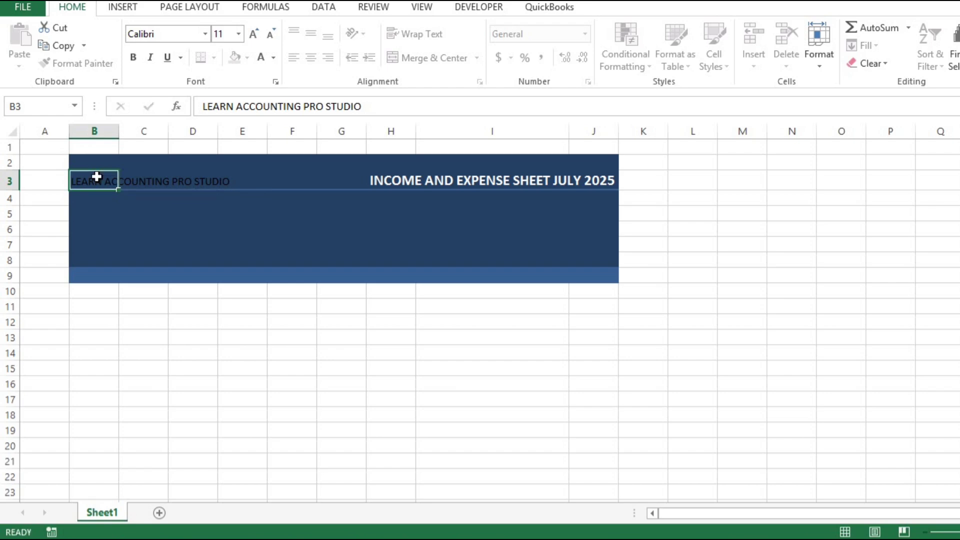
Format the company name in B3 as white, bold, size 14.
left_click(96, 178)
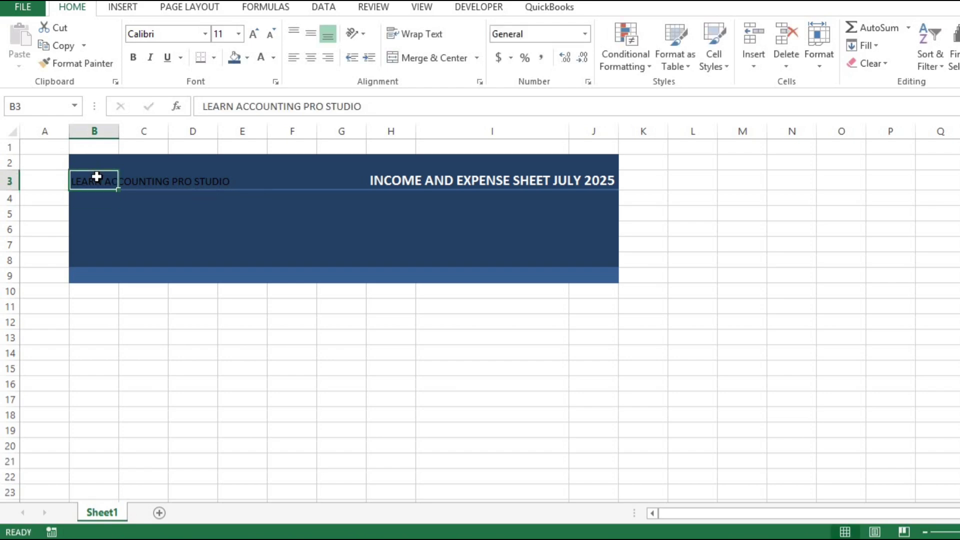
left_click(260, 57)
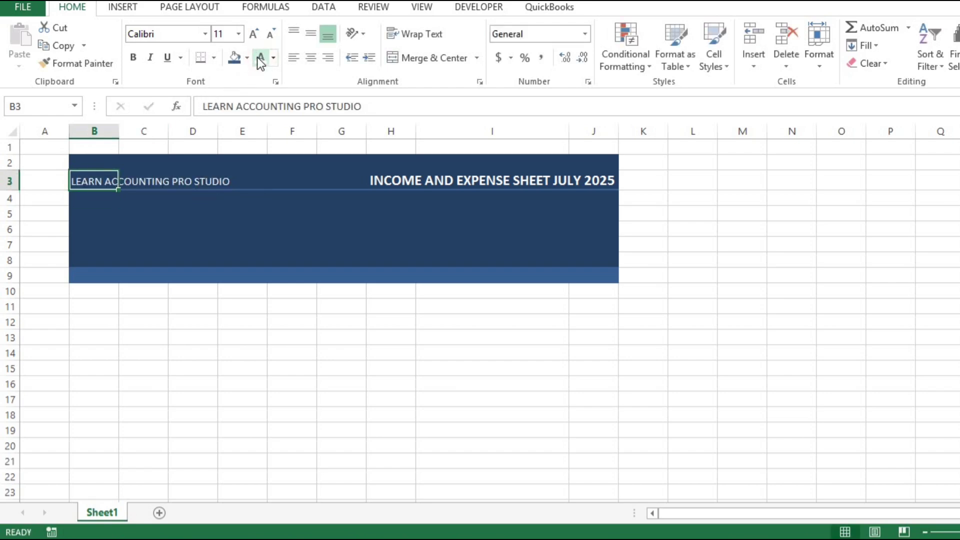
left_click(133, 57)
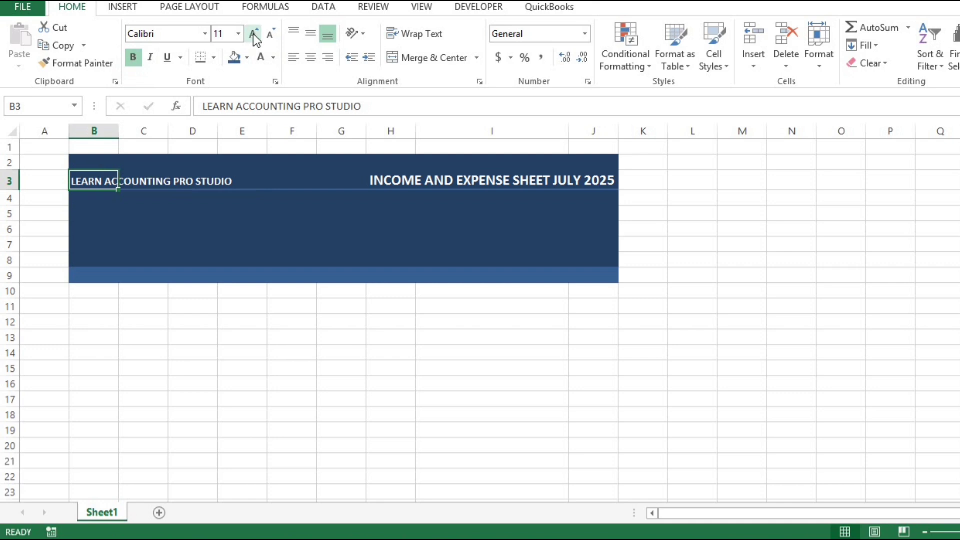
left_click(254, 34)
left_click(254, 34)
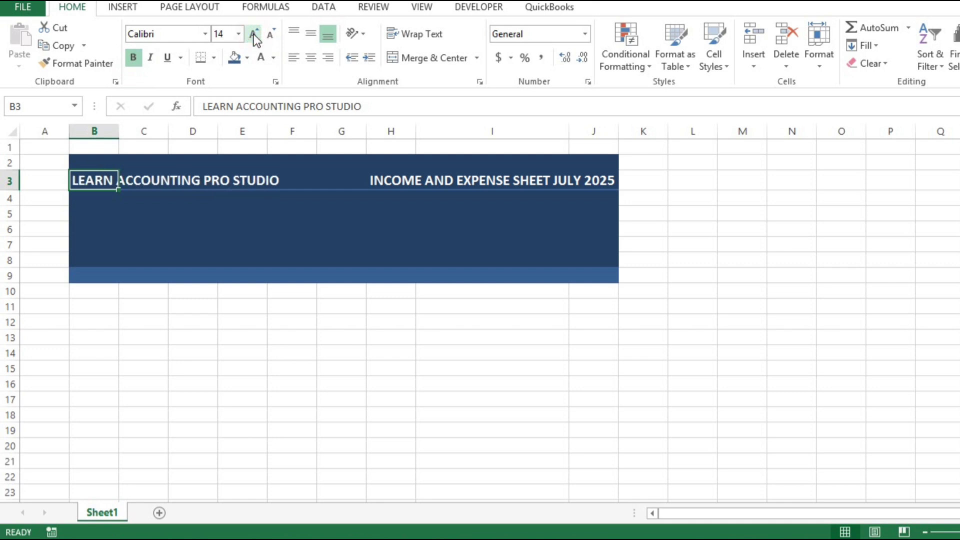
left_click(213, 220)
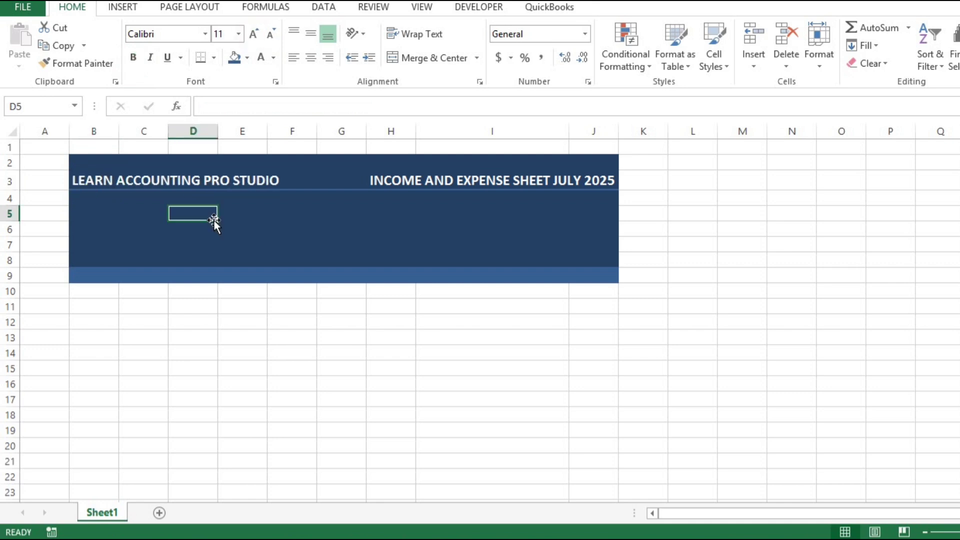
Enter the headings S.NO, DATE, DESCRIPTION and ANOUNT across cells B13 to E13.
left_click(97, 333)
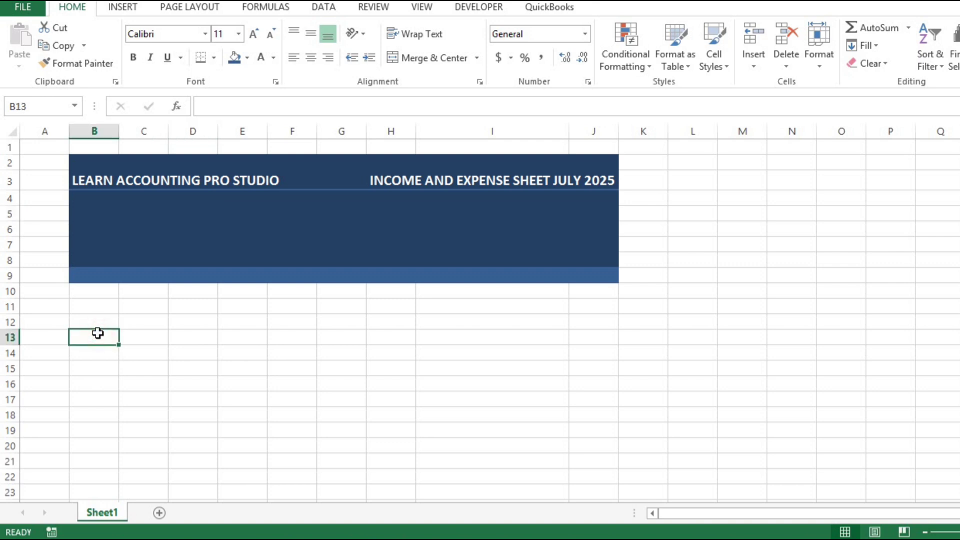
type("S.NO")
key("Tab")
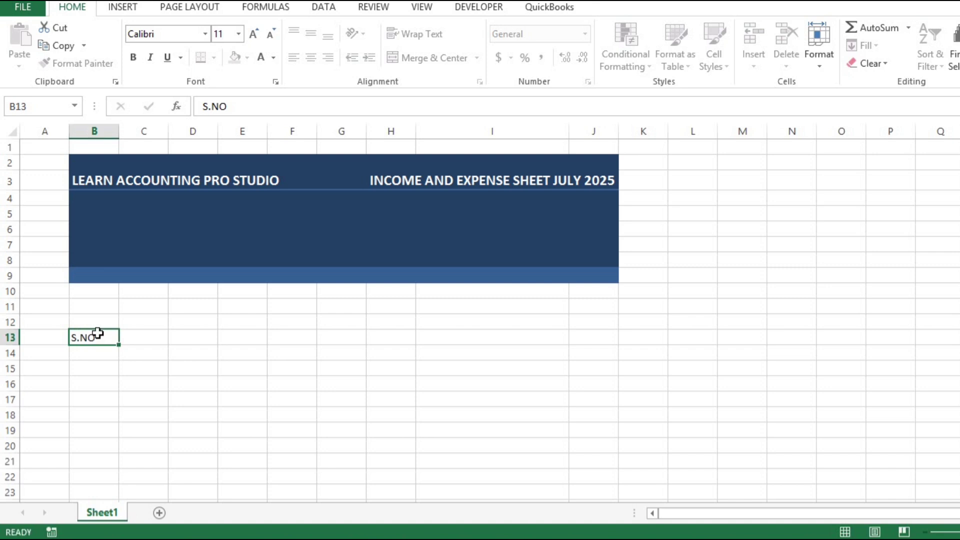
type("DATE")
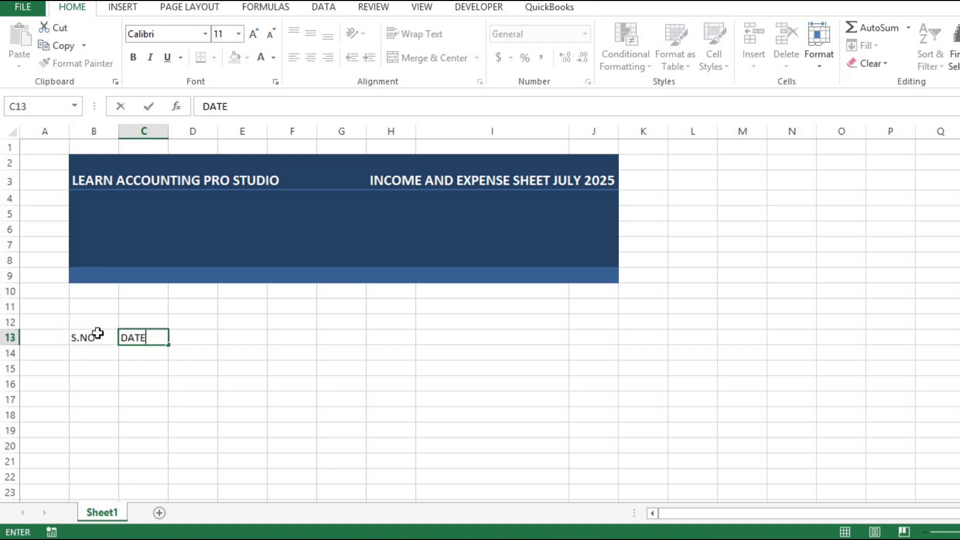
key("Tab")
type("DESCRIPTION")
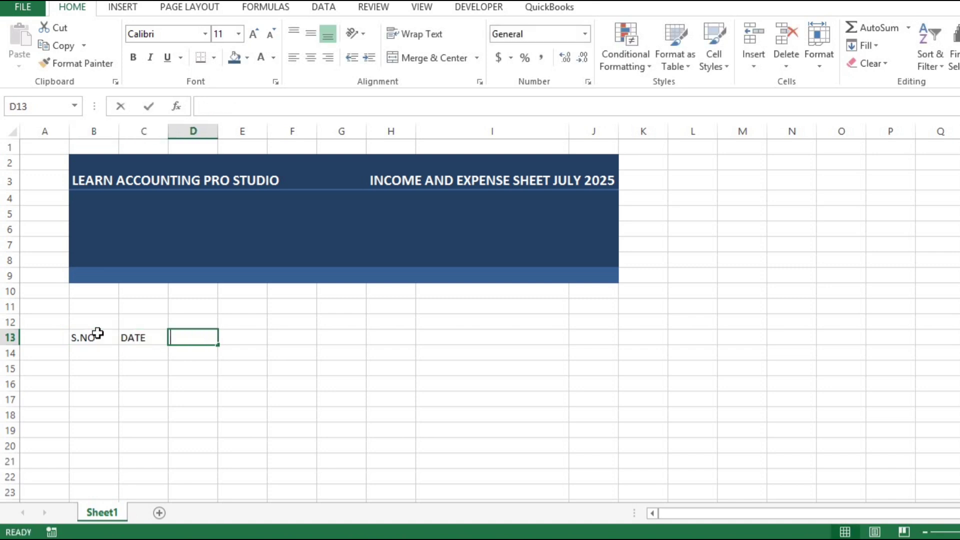
key("Tab")
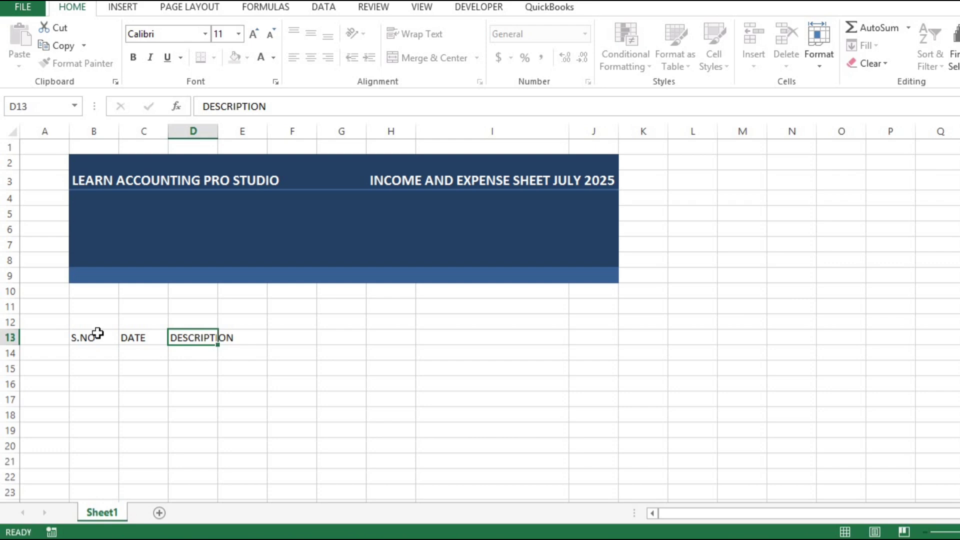
type("ANOUNT")
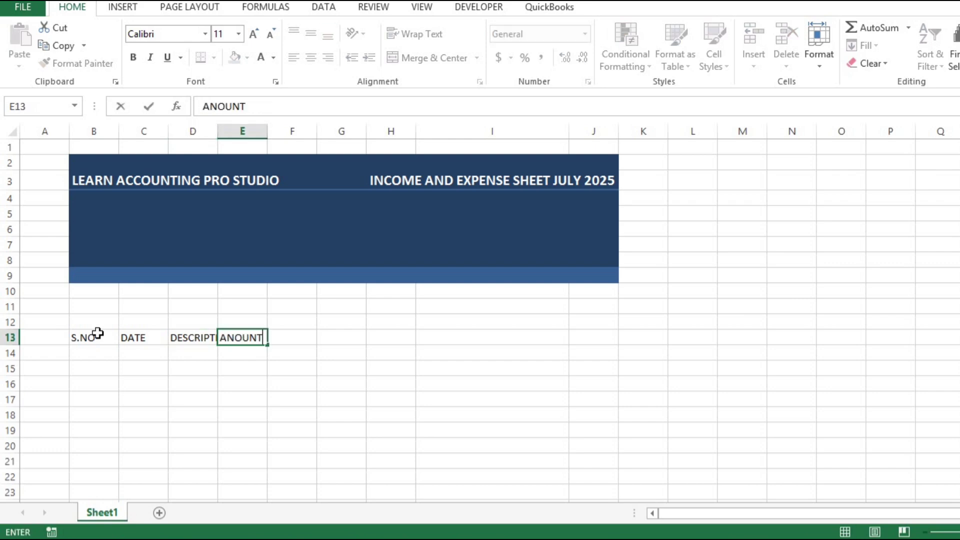
key("Left")
Make the headings in B13:E13 bold and center them.
key("Left")
key("Left")
key("Left")
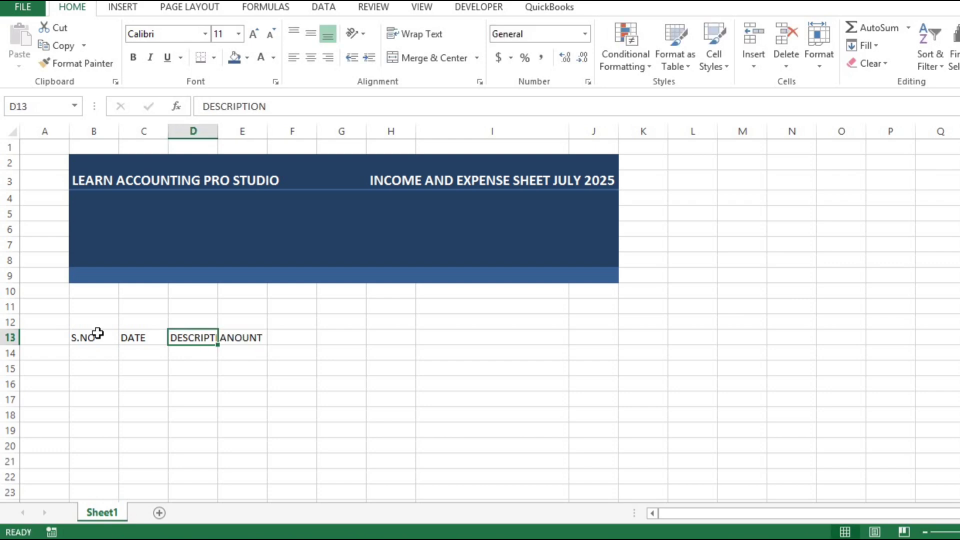
key("Right")
key("shift+Right")
key("shift+Right")
key("shift+Right")
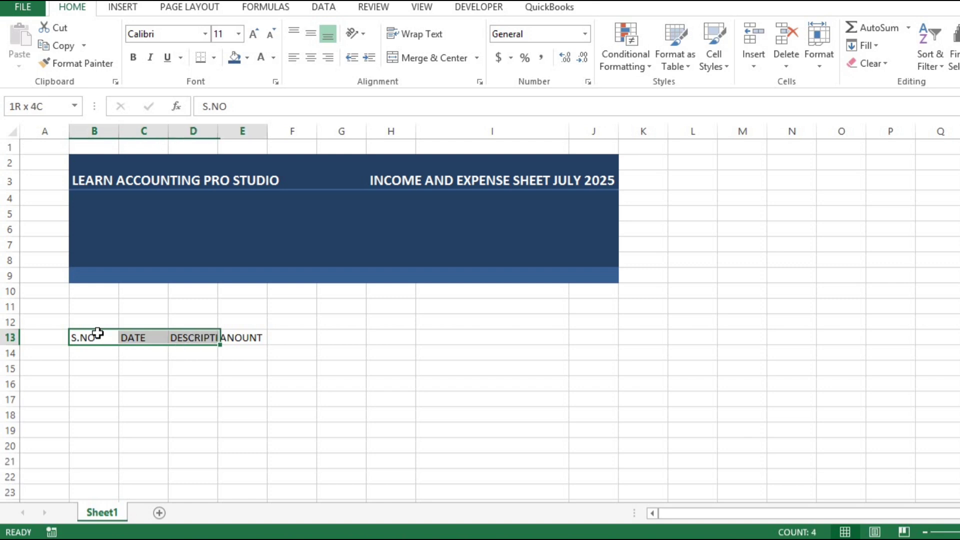
left_click(133, 57)
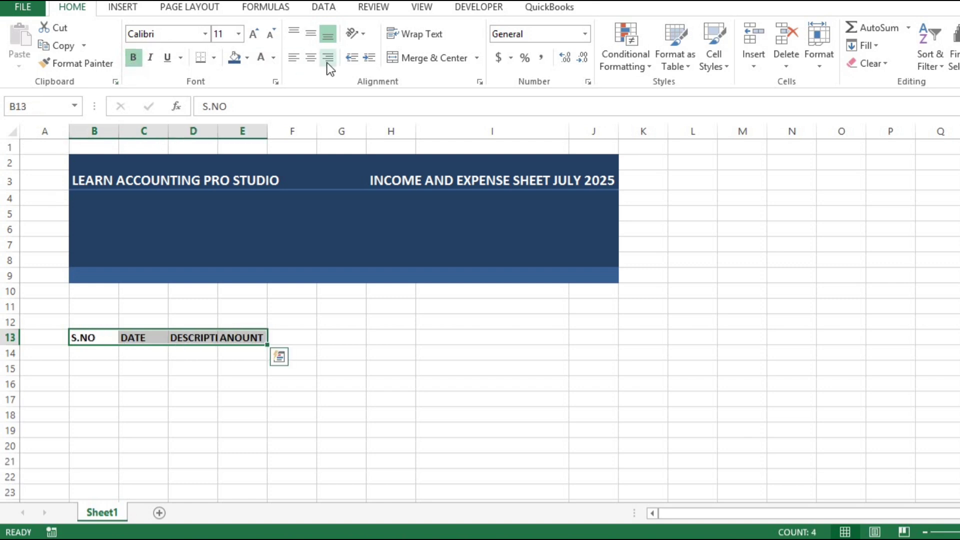
left_click(314, 59)
Left-align the DESCRIPTION heading in D13 and widen columns D and E until their headings fit.
key("Right")
key("Right")
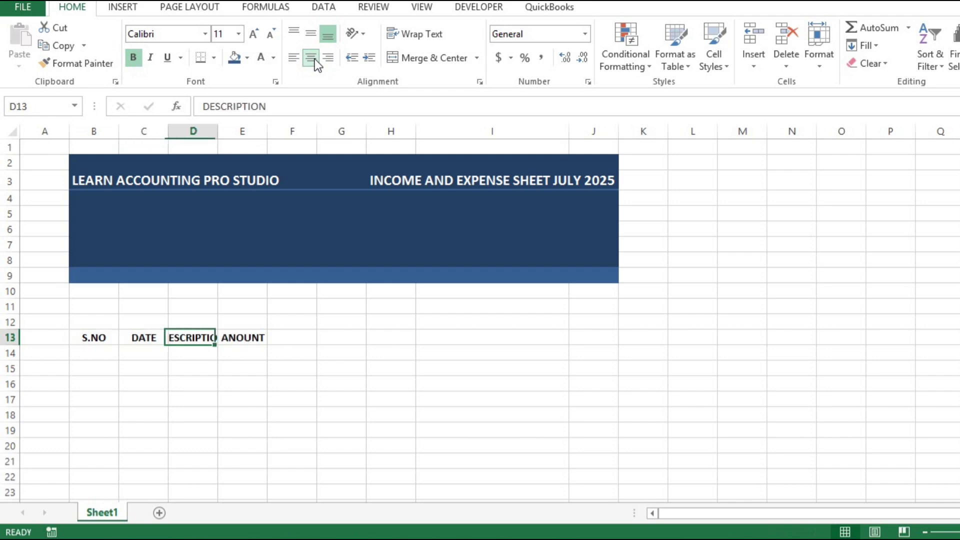
left_click(293, 58)
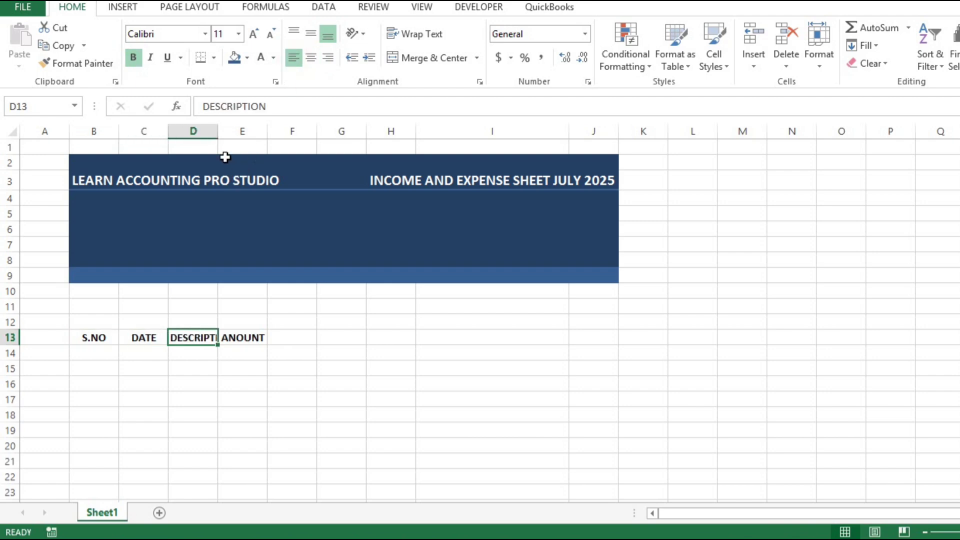
left_click_drag(216, 135, 245, 135)
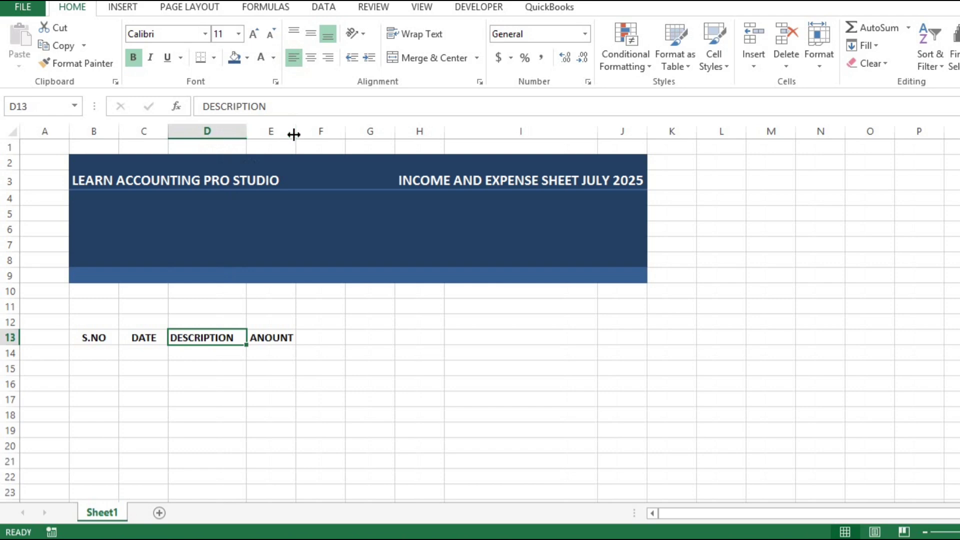
left_click_drag(294, 133, 301, 134)
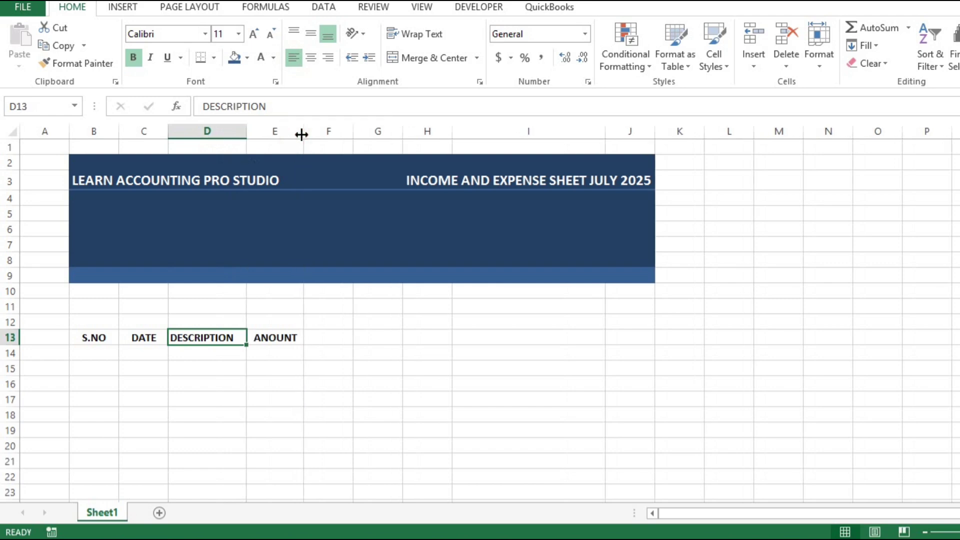
Convert the range B13:E14 into a table, using its first row as headers.
left_click(107, 350)
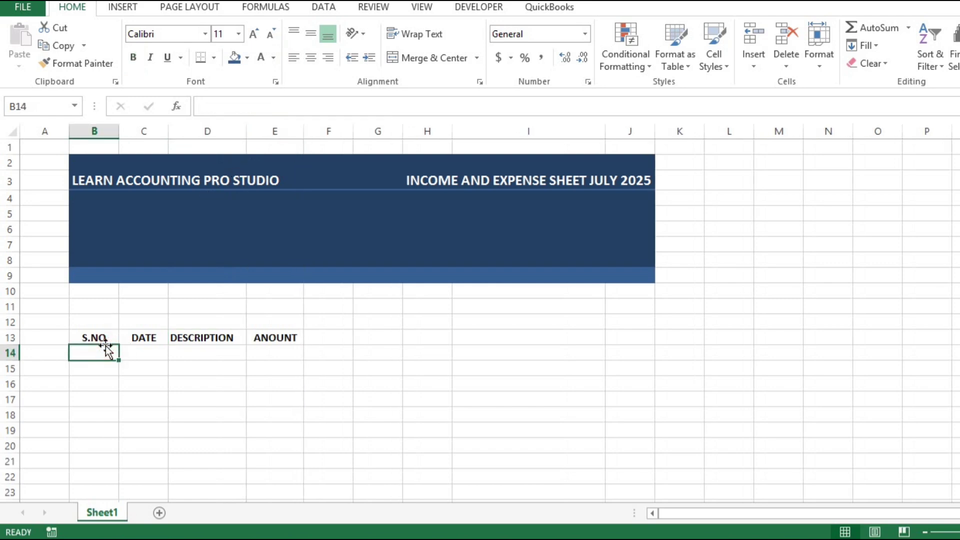
key("Up")
key("shift+Right")
key("shift+Right")
key("shift+Right")
key("shift+Down")
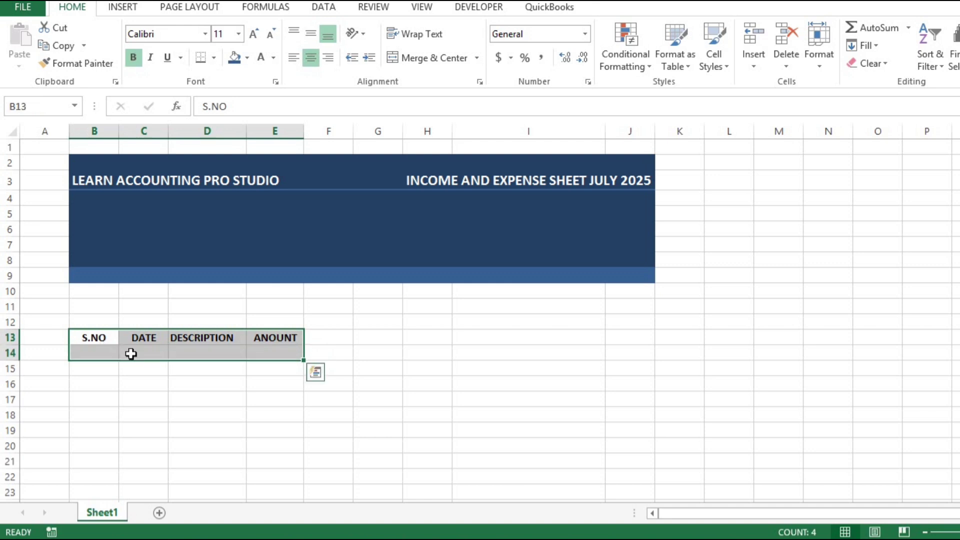
key("ctrl+t")
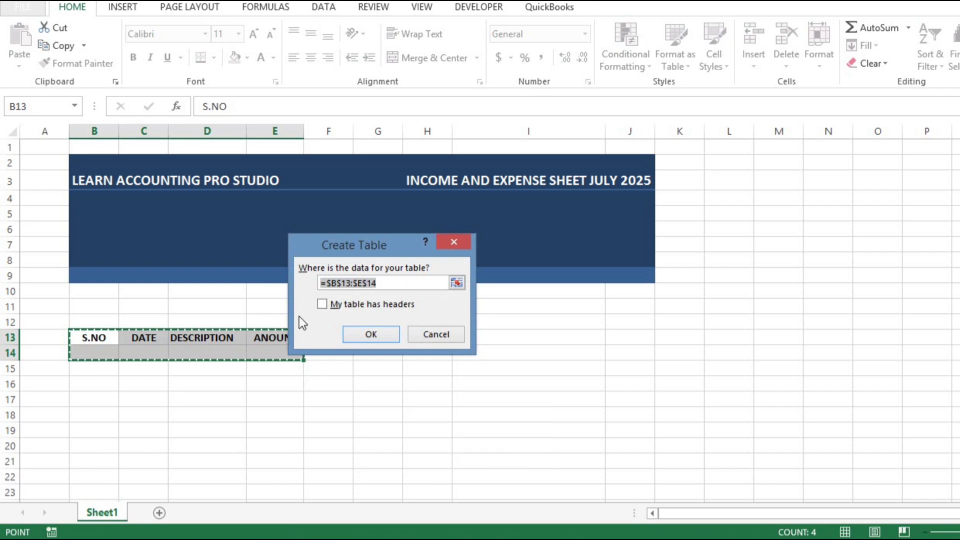
left_click(322, 304)
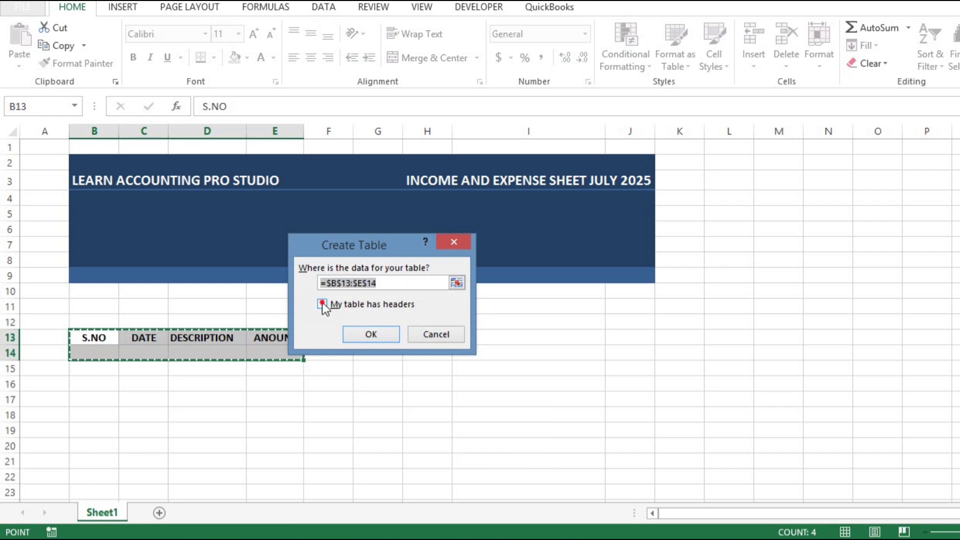
left_click(372, 335)
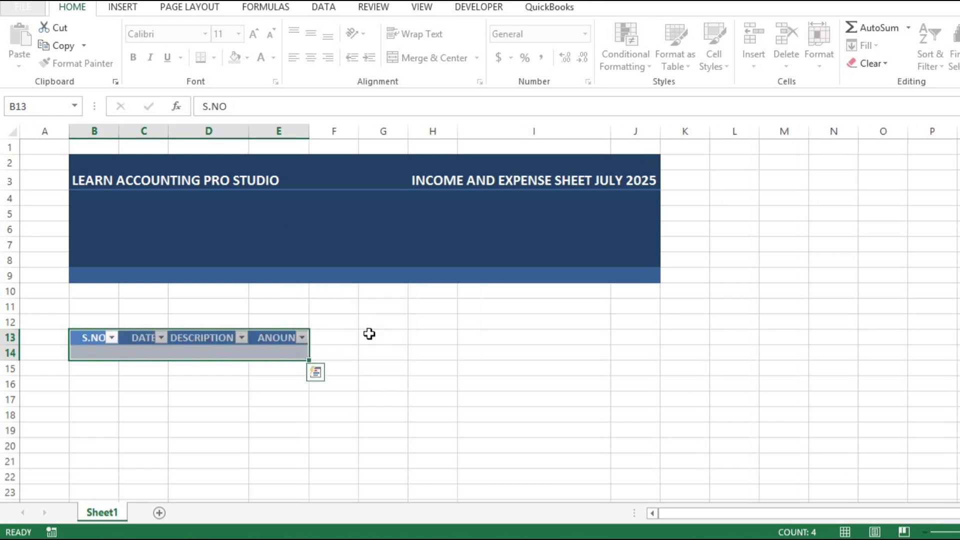
left_click(246, 420)
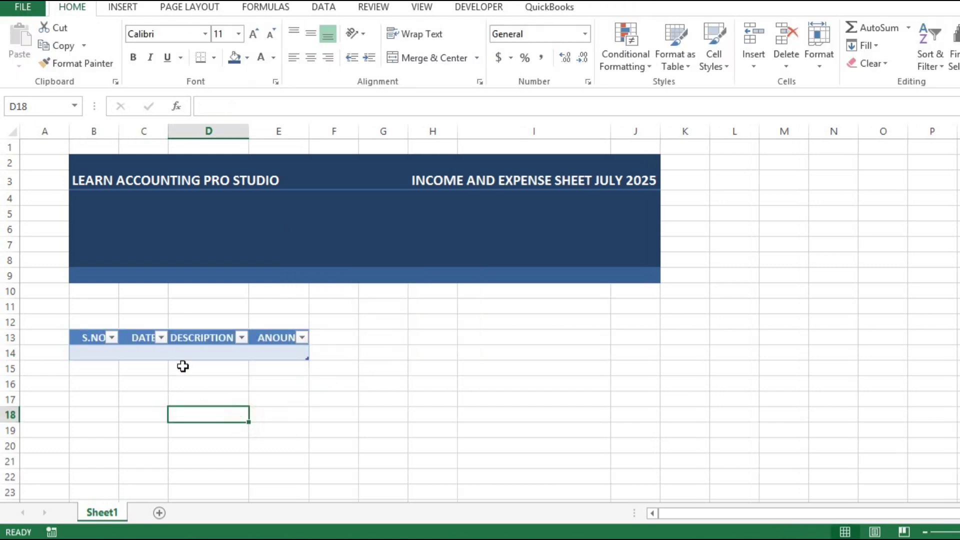
Turn off the banded rows and the header filter buttons of the new table.
left_click(192, 356)
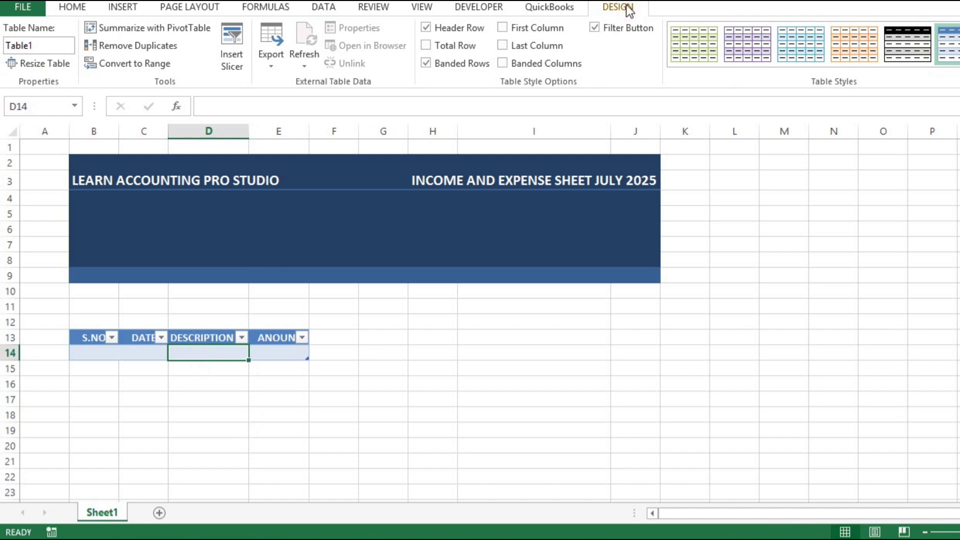
left_click(425, 63)
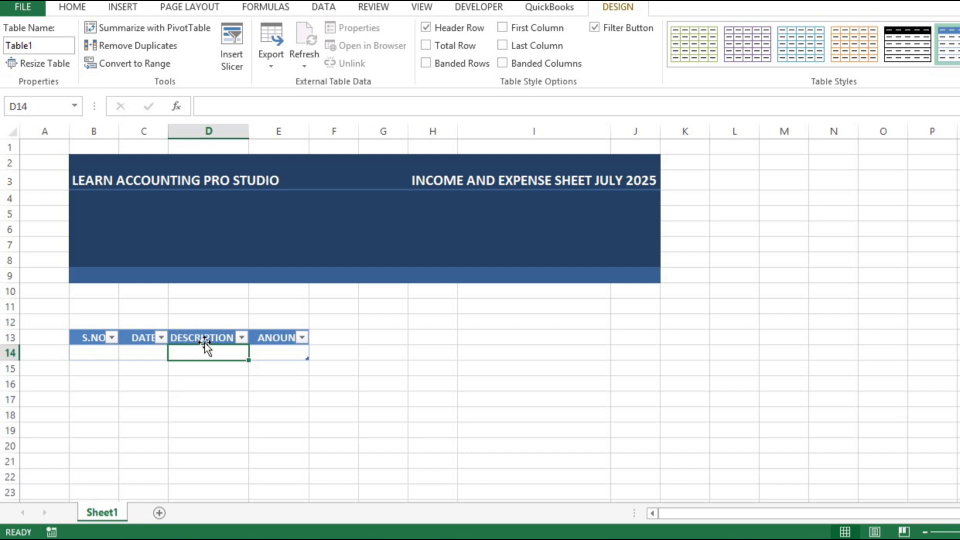
key("ctrl+shift+l")
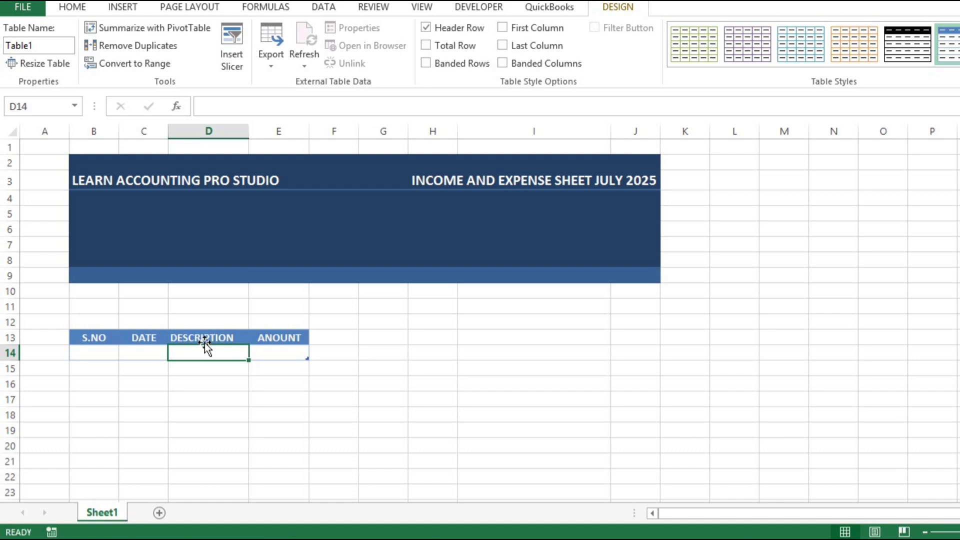
Fill the table's header cells B13:E13 with the same dark blue theme color as the banner.
left_click(89, 341)
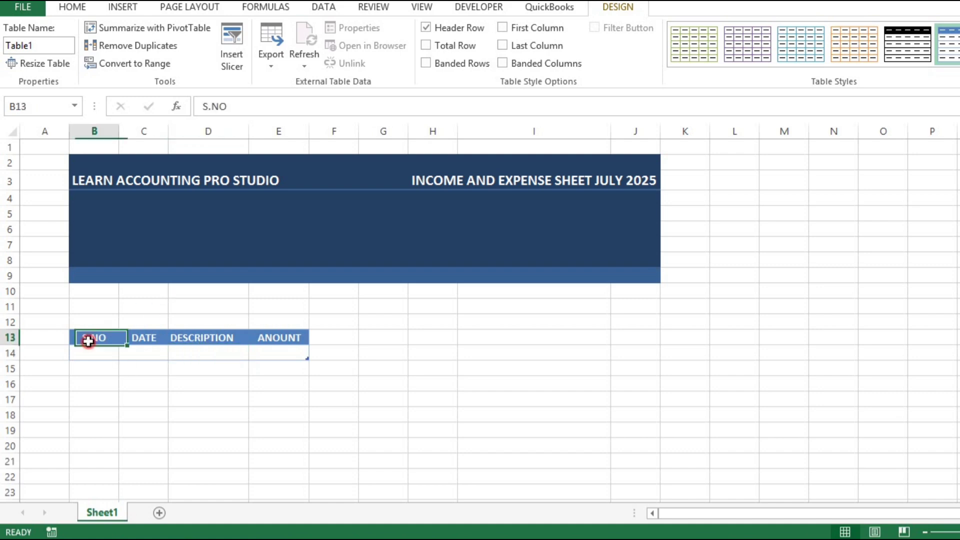
key("shift+Right")
key("shift+Right")
key("shift+Right")
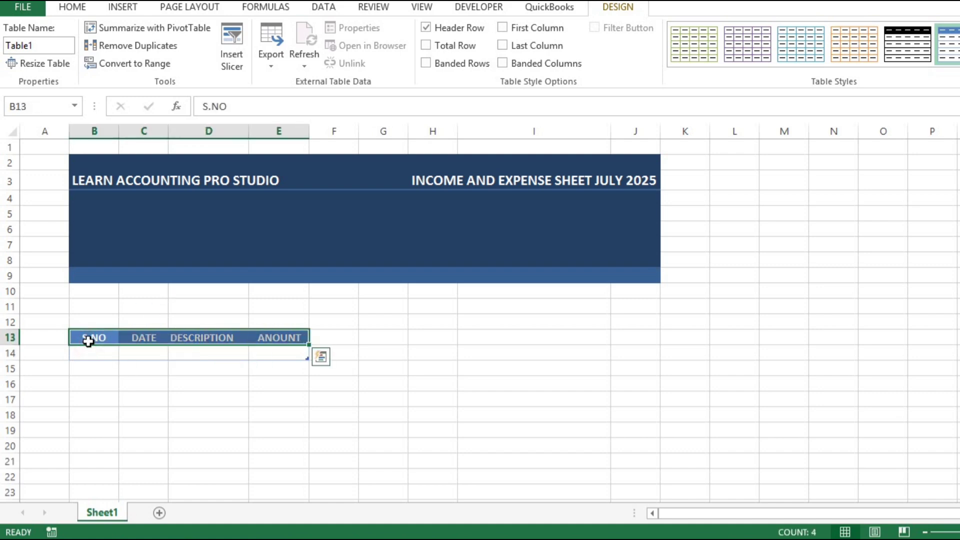
left_click(73, 7)
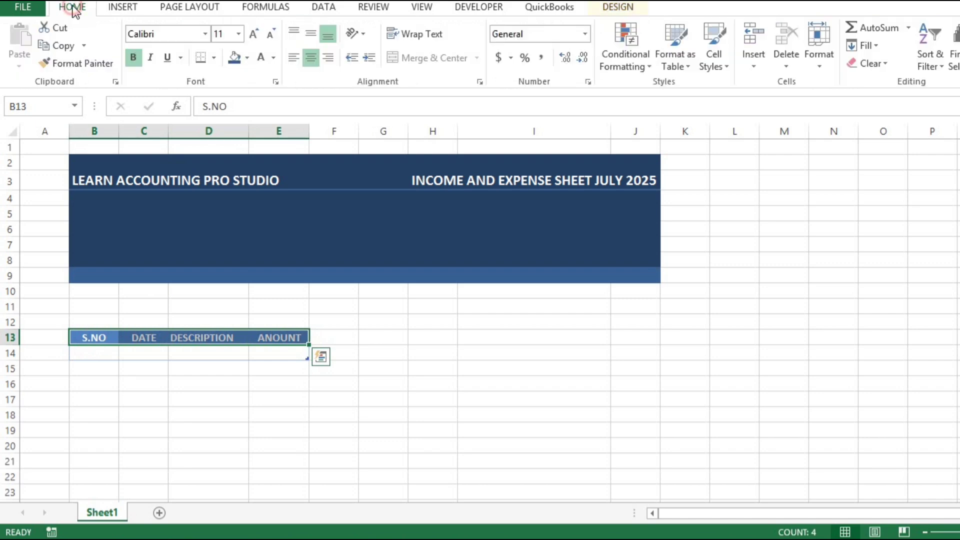
left_click(247, 61)
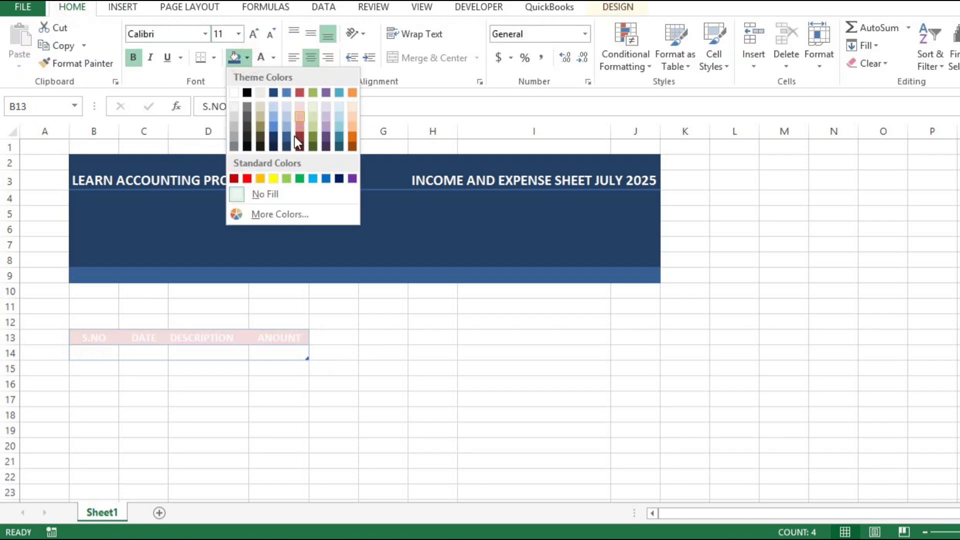
left_click(286, 146)
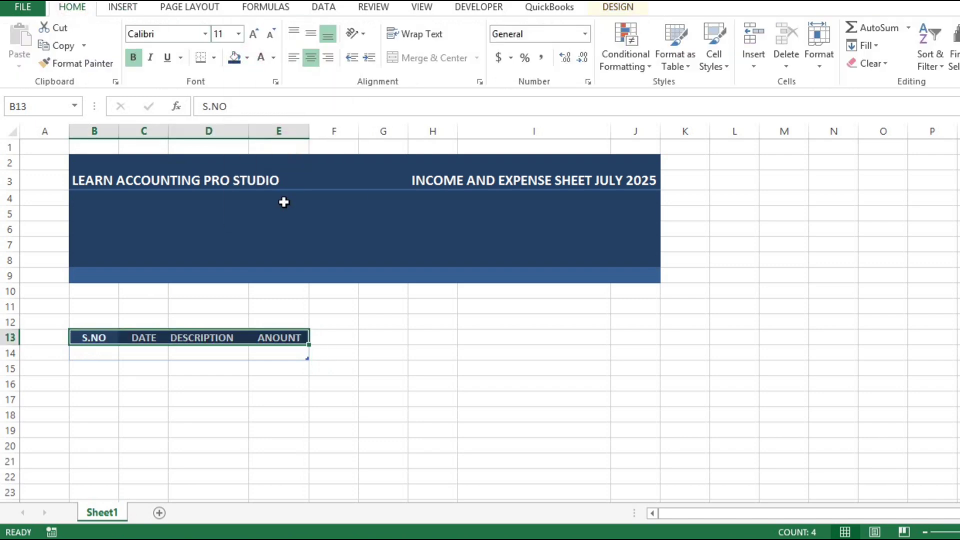
left_click(250, 370)
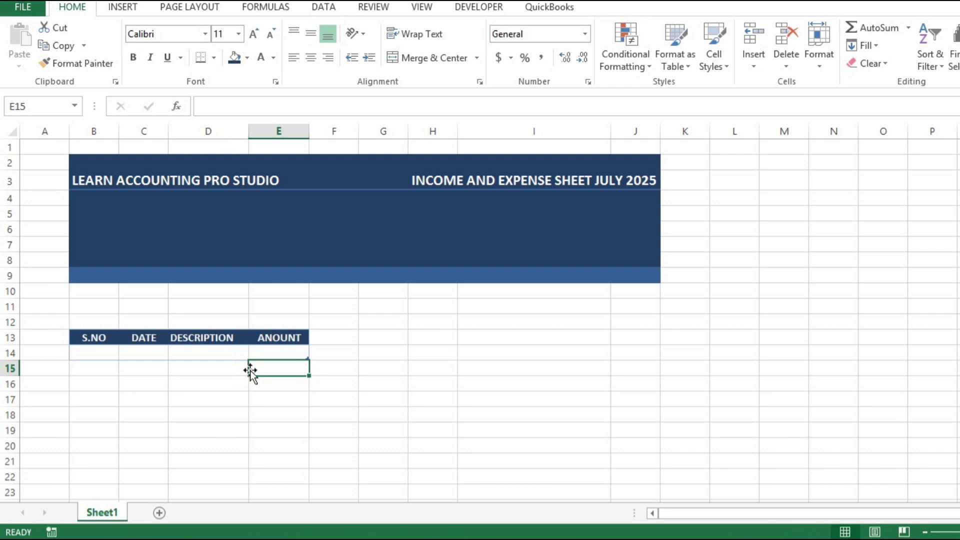
Merge and center cells B11:E11 above the table and enter the section heading INCOME.
left_click(105, 309)
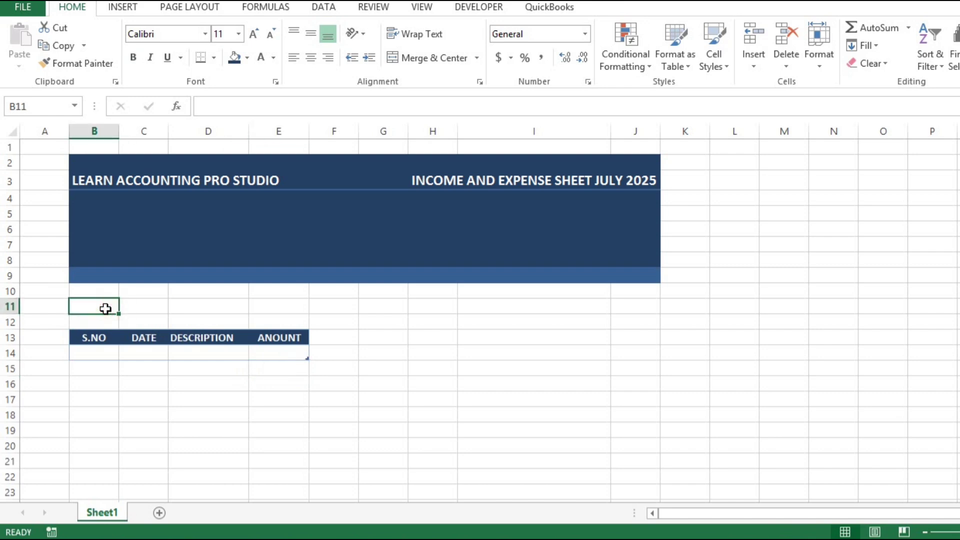
key("shift+Right")
key("shift+Right")
key("shift+Right")
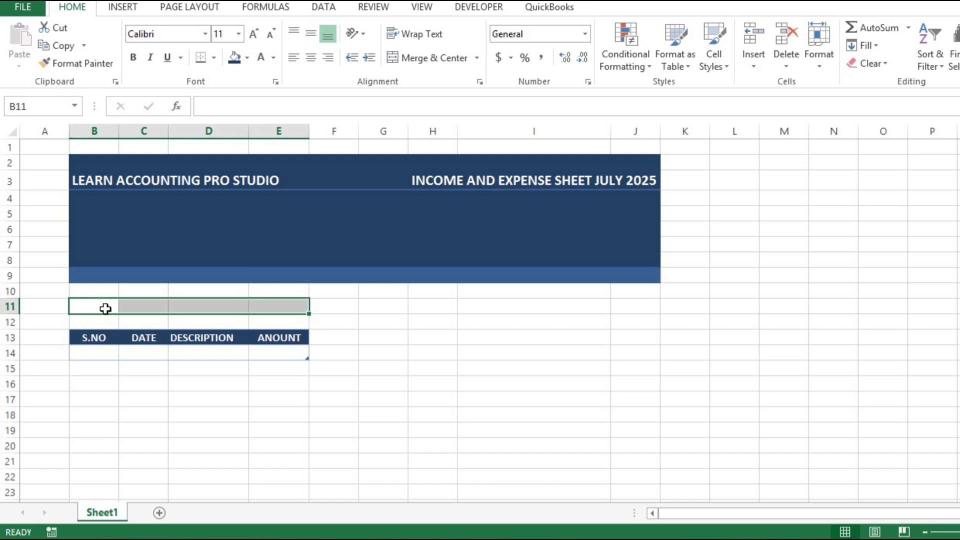
left_click(405, 56)
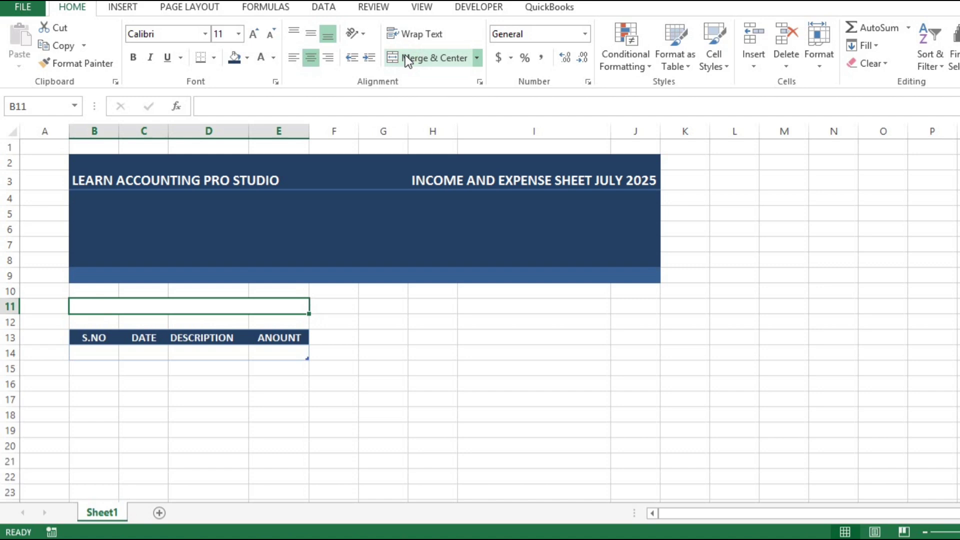
type("INCOME")
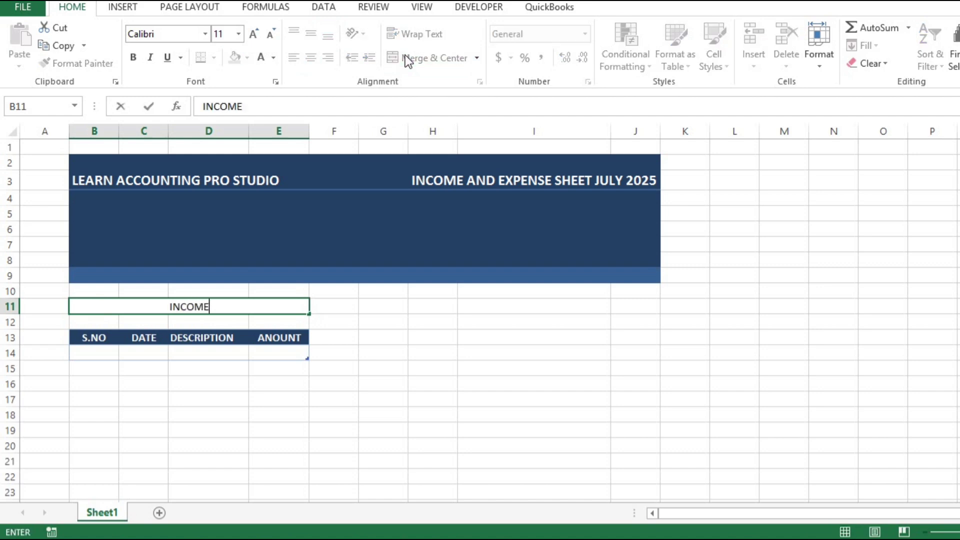
key("ctrl+Return")
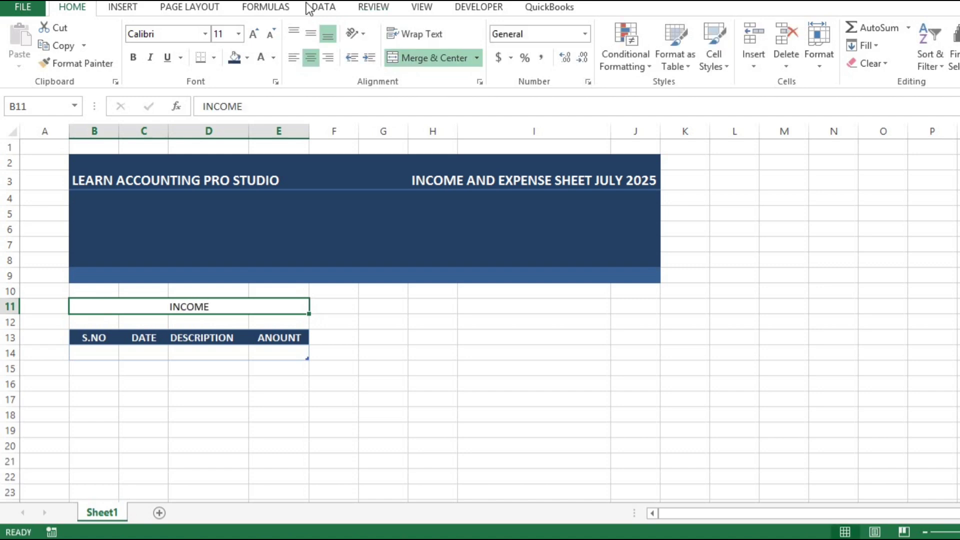
Format the INCOME heading in B11 as bold, 12 pt white text on the banner's dark blue theme fill.
left_click(134, 59)
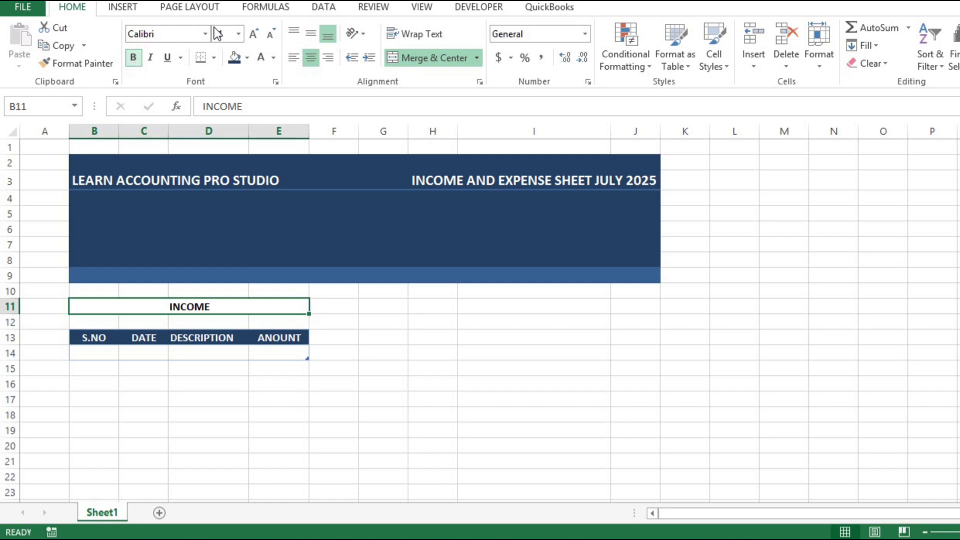
left_click(255, 38)
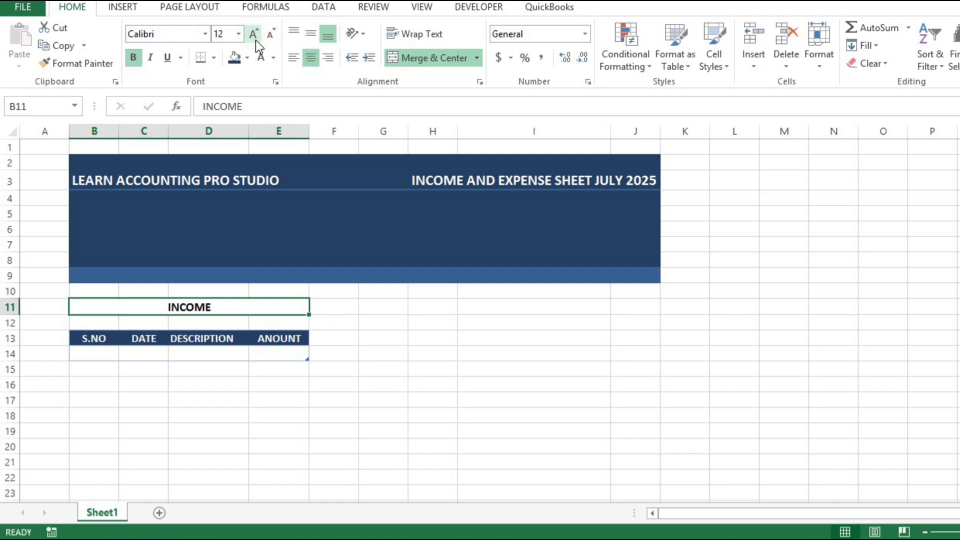
left_click(275, 61)
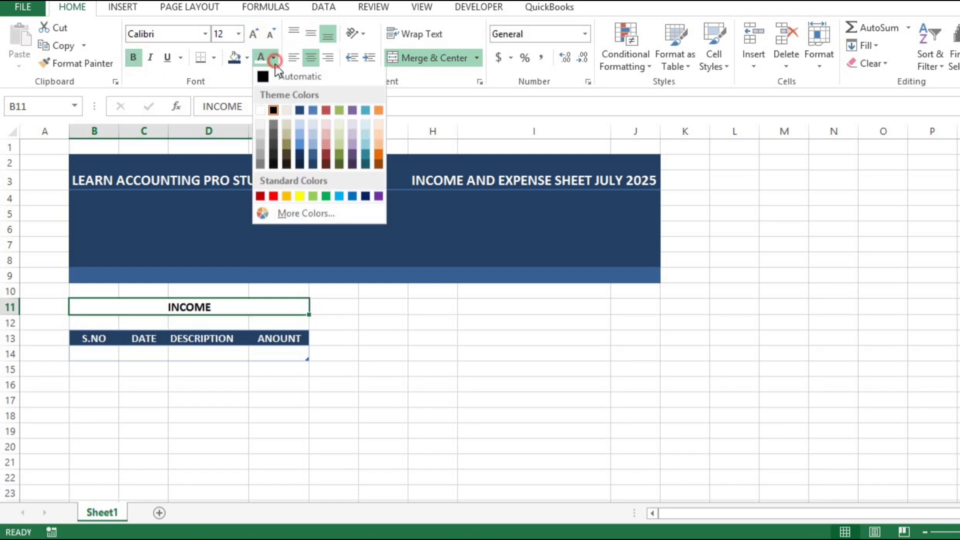
left_click(264, 108)
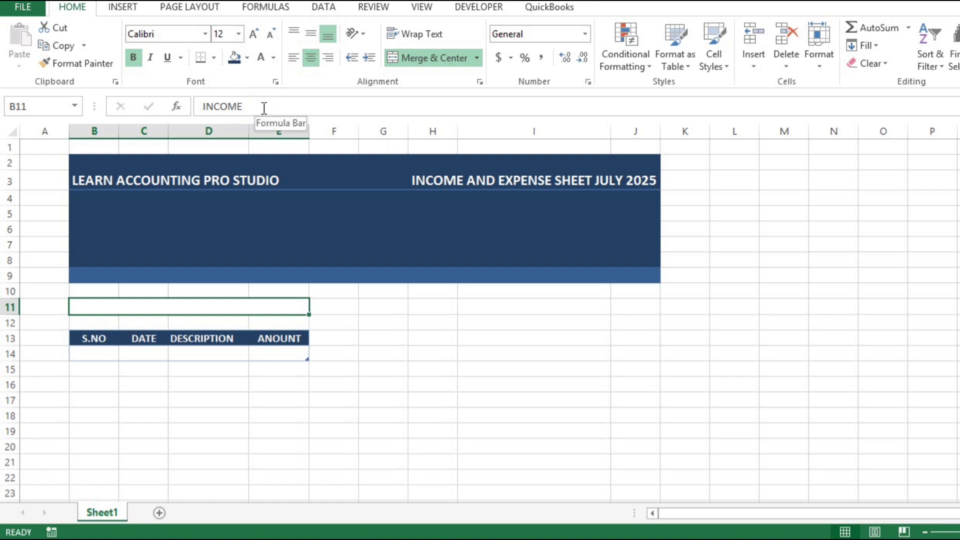
left_click(247, 58)
left_click(286, 147)
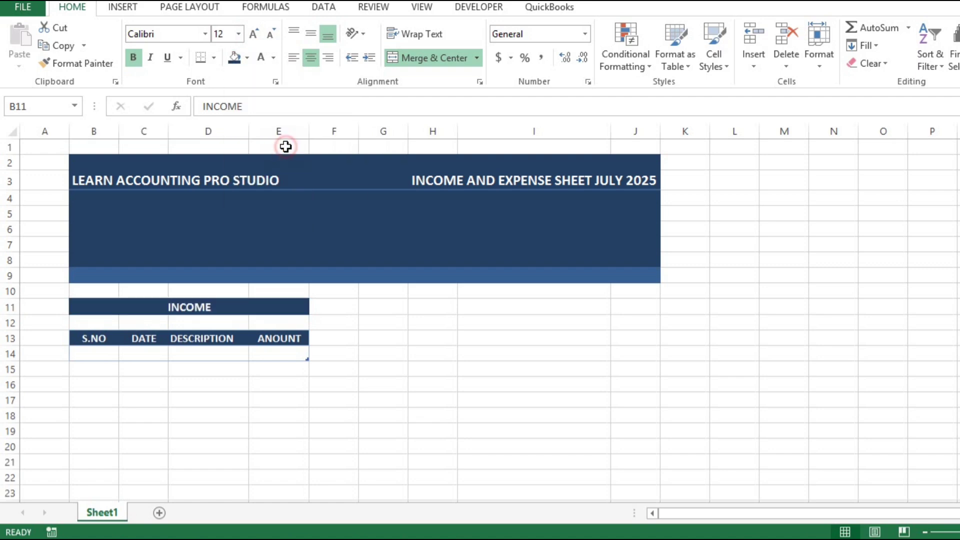
left_click(208, 388)
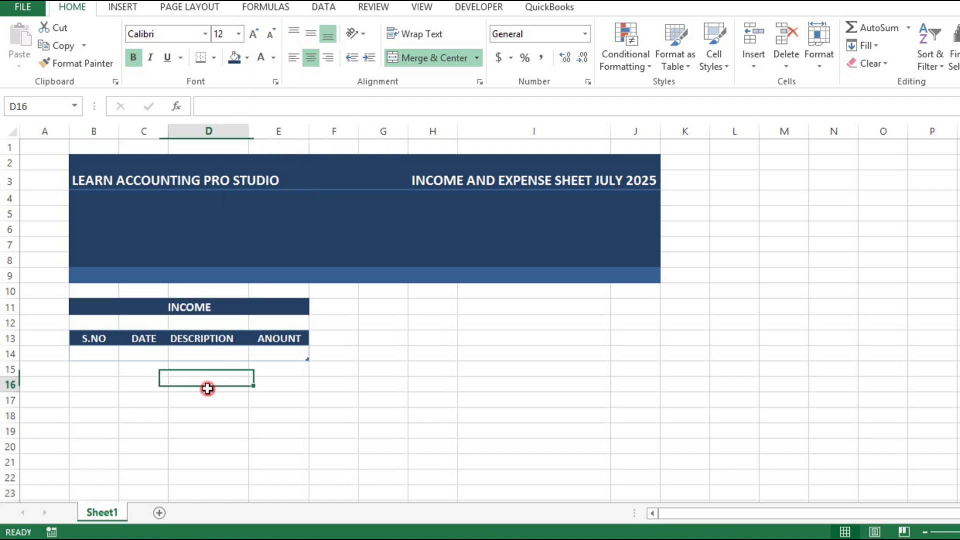
Copy the income heading and table in B11:E14 and paste the block starting at cell G11.
left_click(140, 307)
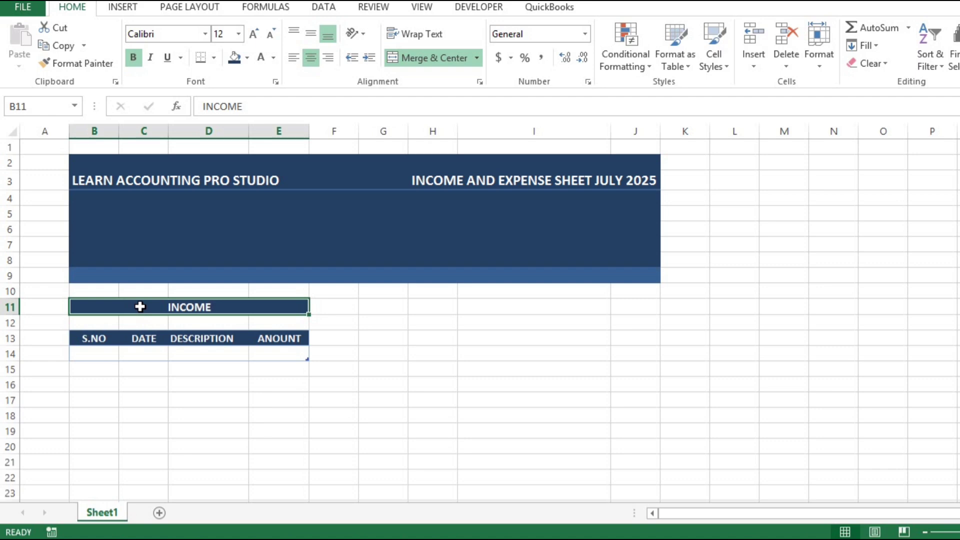
key("shift+Down")
key("shift+Down")
key("shift+Down")
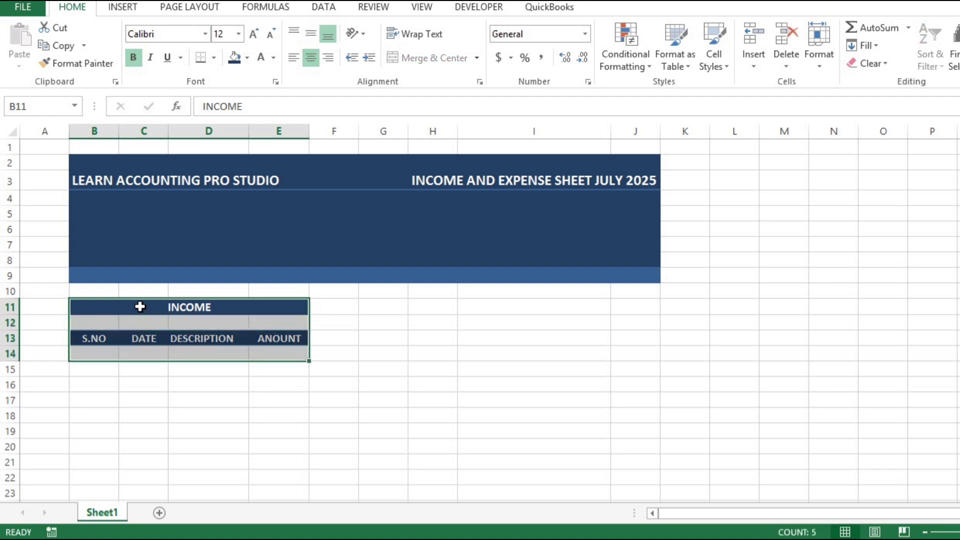
key("ctrl+c")
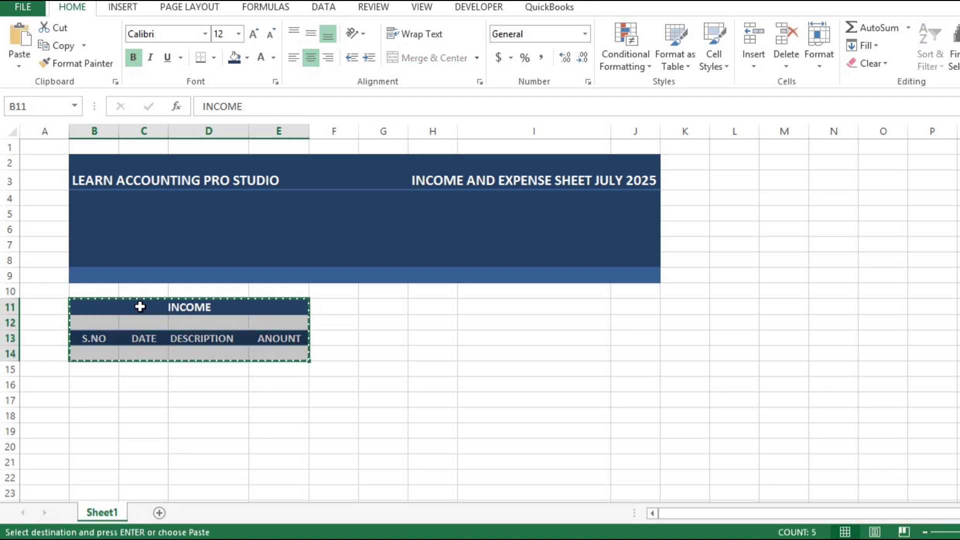
key("Right")
key("Right")
key("Right")
key("Left")
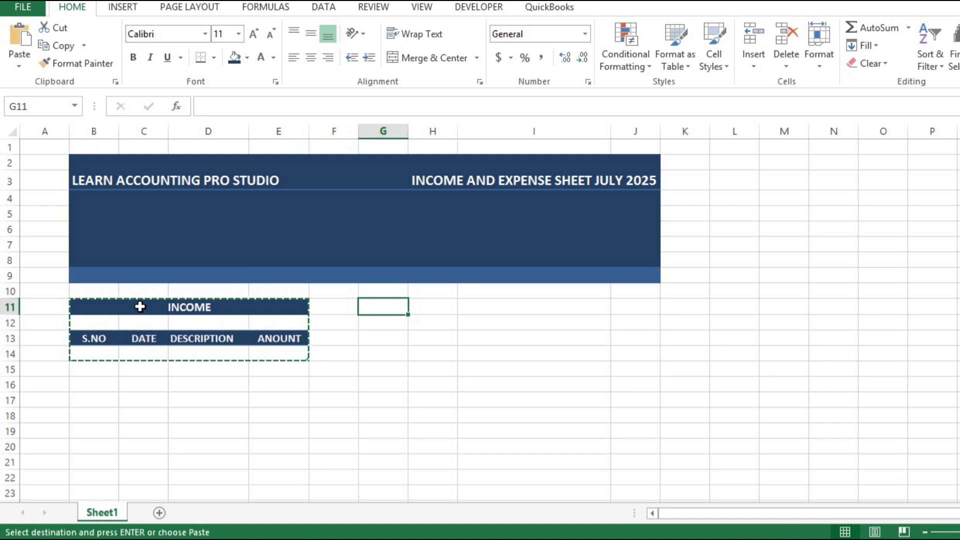
key("ctrl+v")
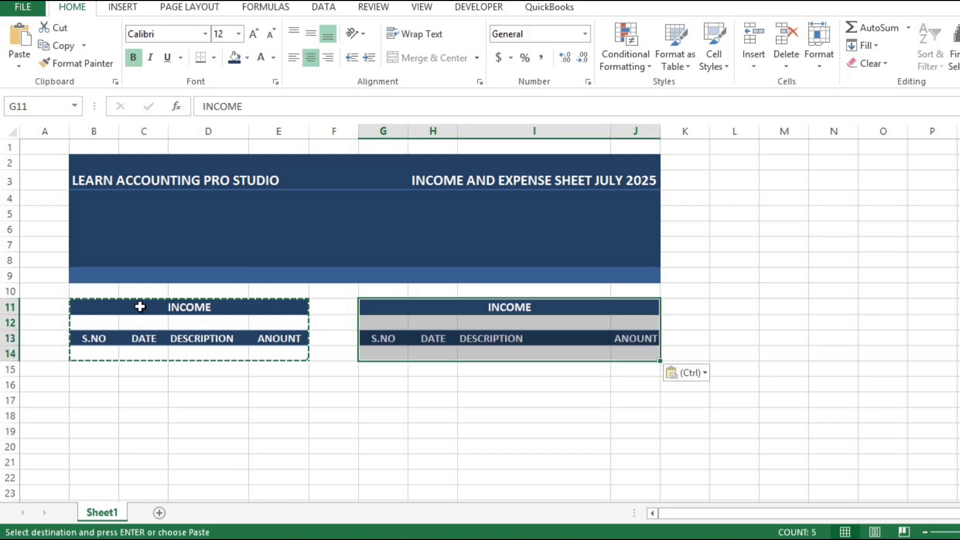
Replace the heading of the copied block in G11 with EXPENSE.
key("Right")
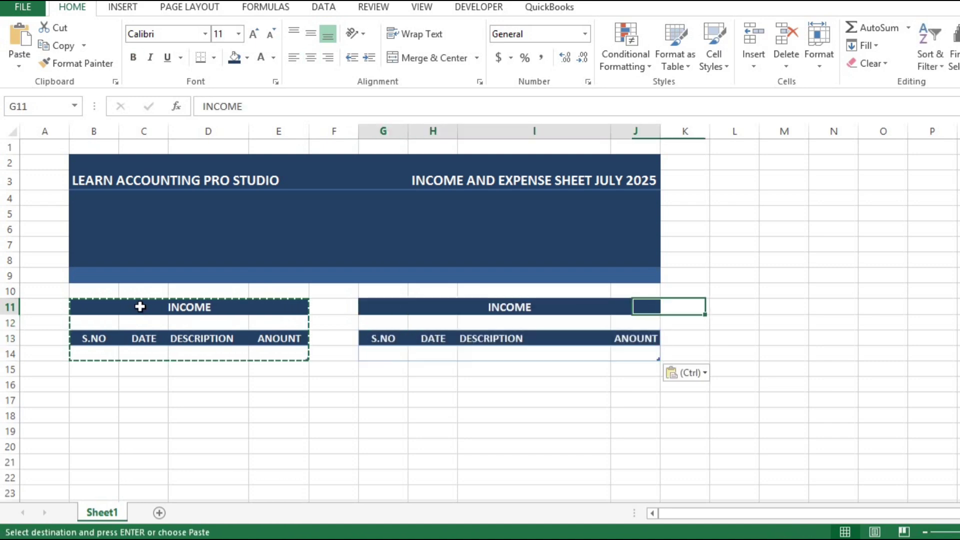
key("Left")
key("Escape")
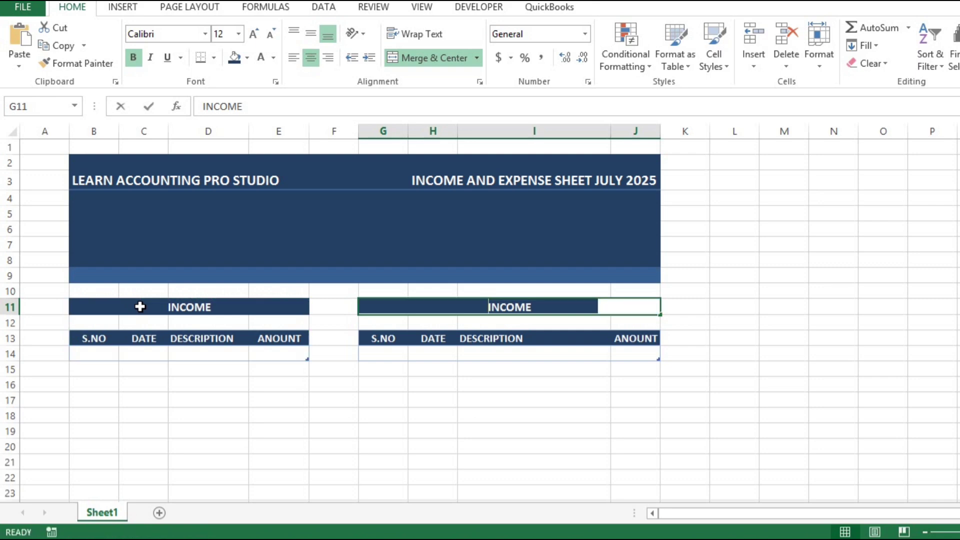
type("EXPENSE")
key("Return")
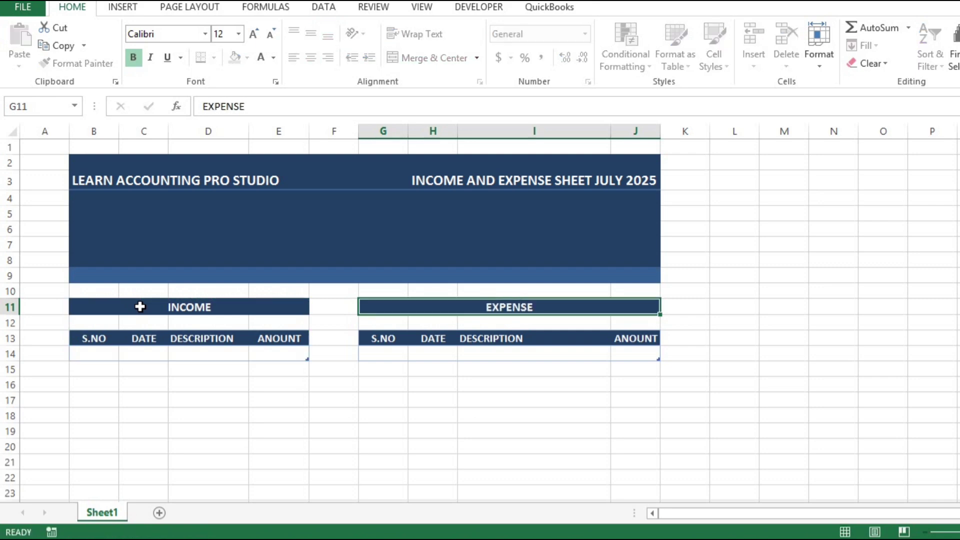
Set the height of row 10, between the banner and the section headings, to 5.
key("Up")
key("Up")
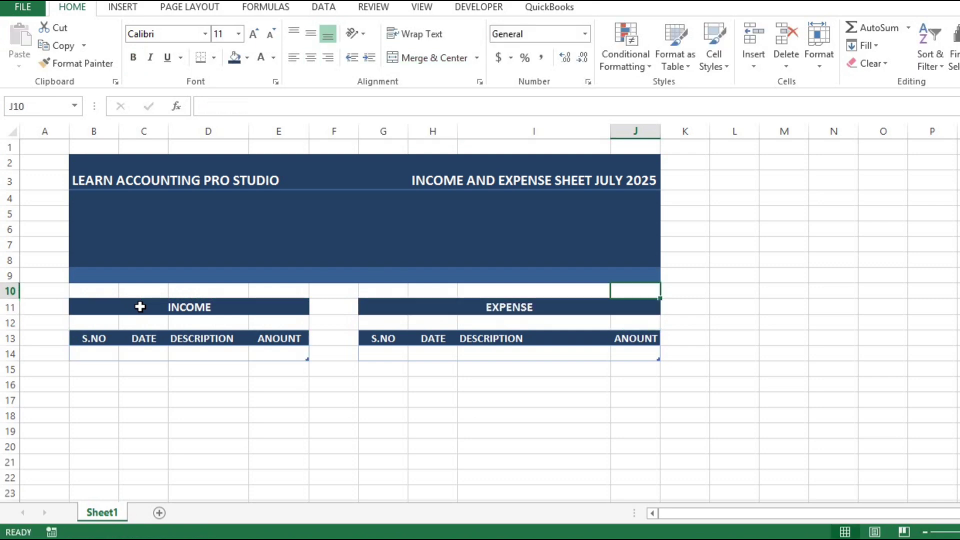
key("alt")
key("h")
key("o")
key("h")
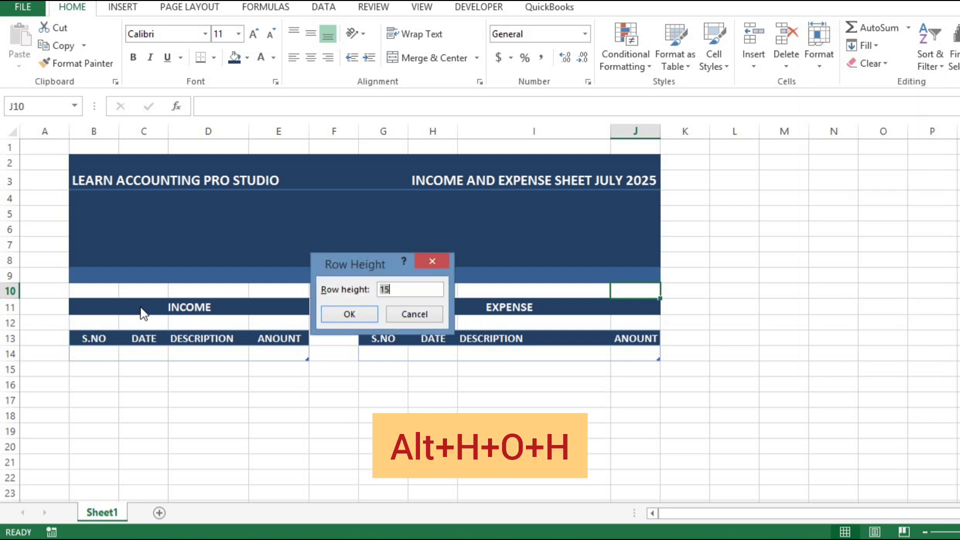
type("5")
Set the height of row 12, between the section headings and the tables, to 5.
key("Down")
key("Down")
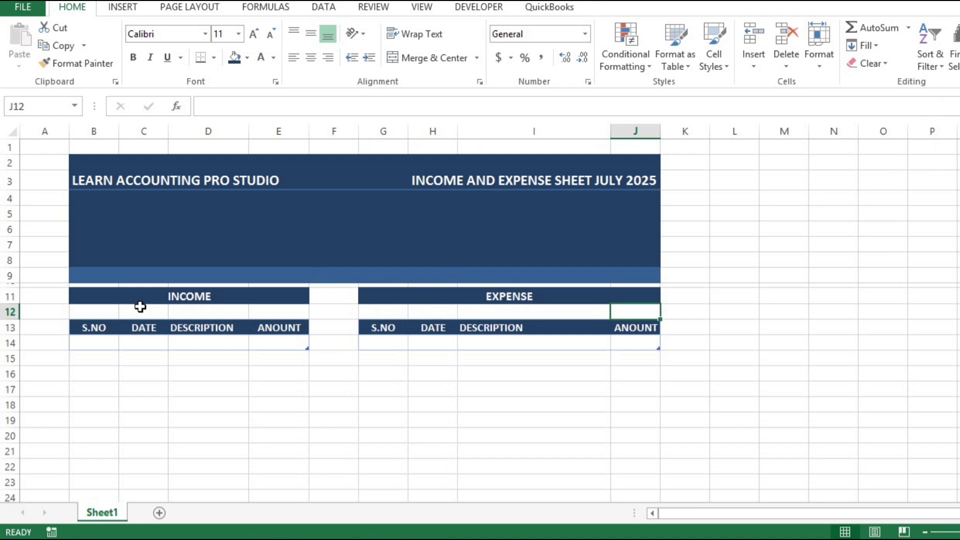
key("alt+h")
type("oh5")
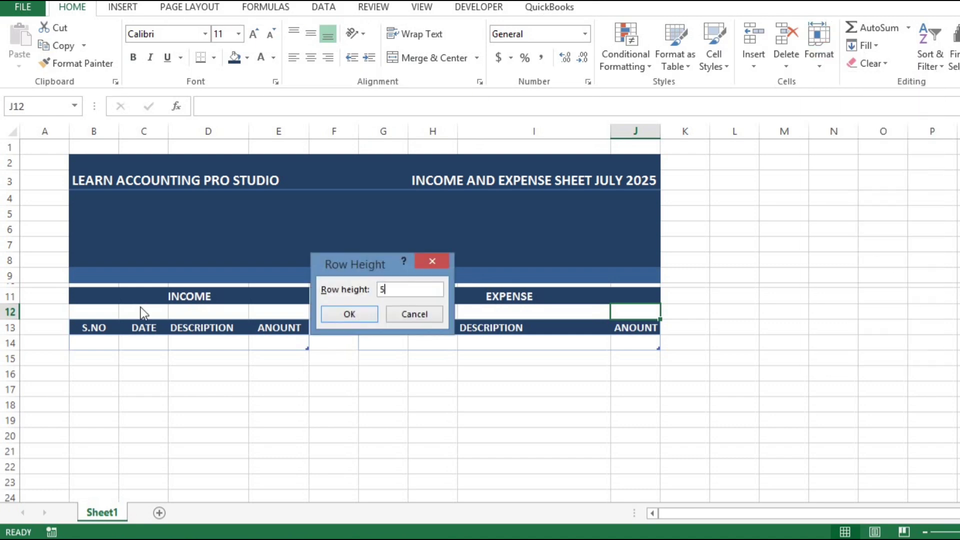
key("Return")
key("Left")
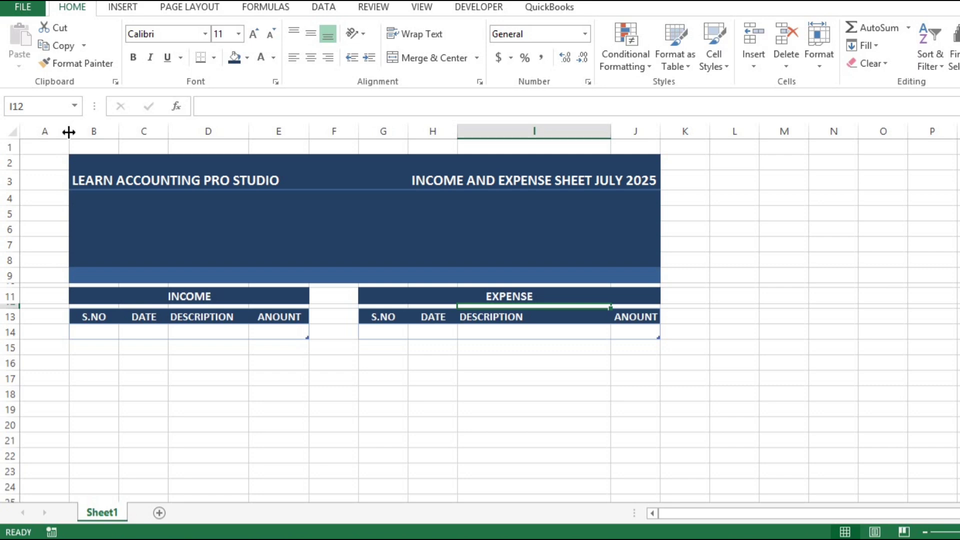
Narrow columns A and F to slim spacers and widen the income table's DESCRIPTION and amount columns D and E.
left_click_drag(67, 131, 25, 131)
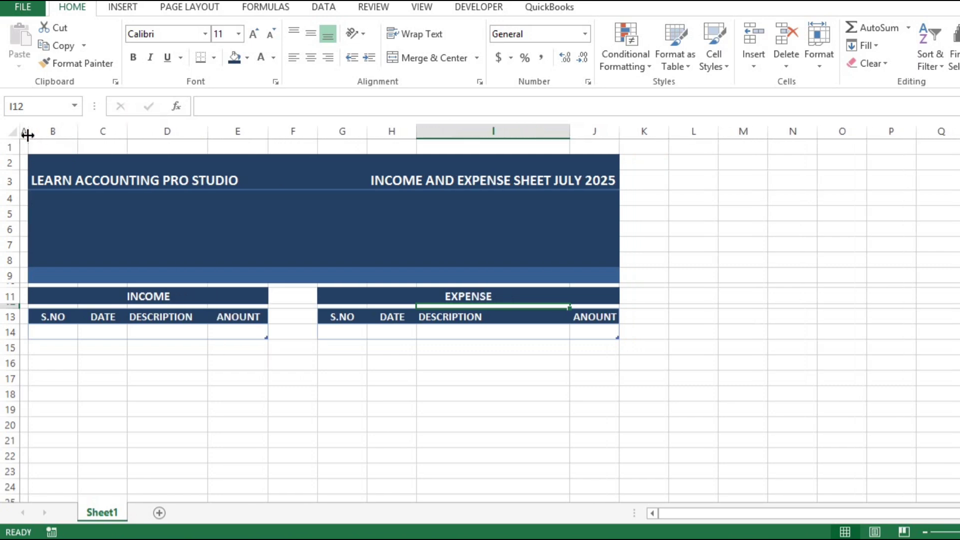
left_click_drag(318, 130, 287, 131)
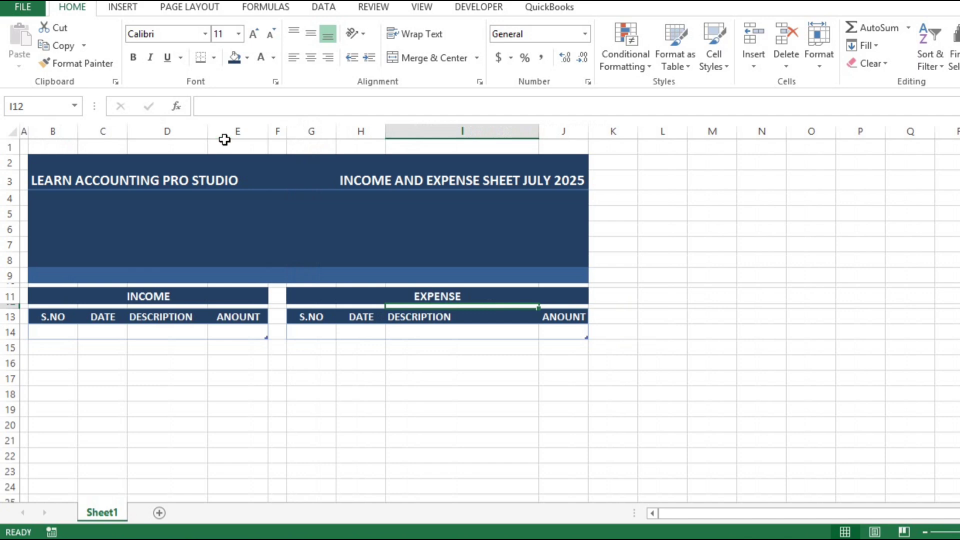
left_click_drag(208, 135, 262, 135)
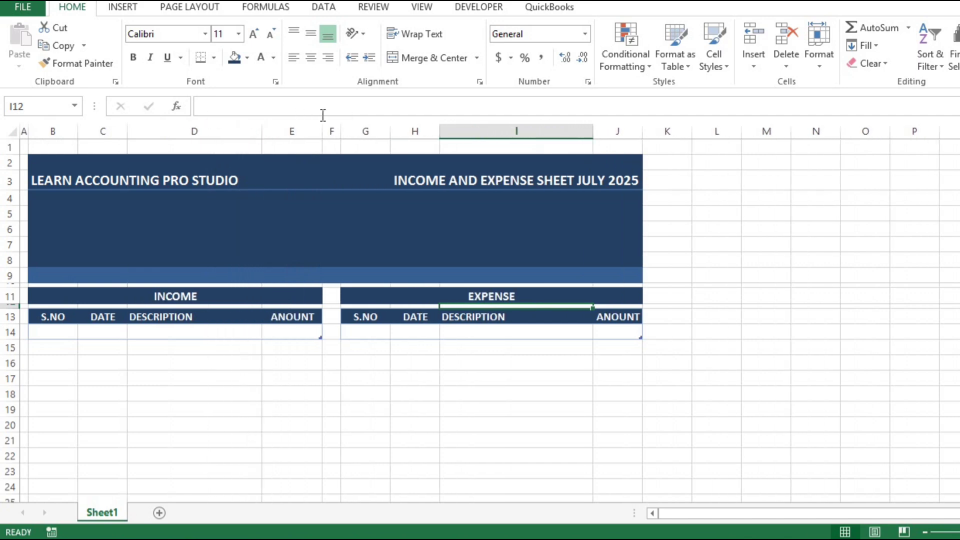
left_click_drag(321, 129, 340, 130)
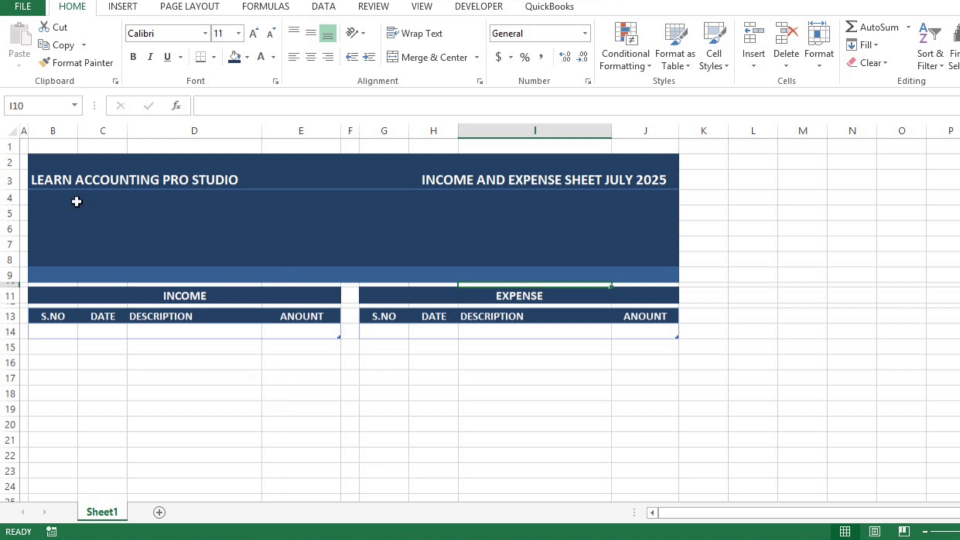
Draw a rectangle about 0.52" high and 1.16" wide in the banner below LEARN ACCOUNTING PRO STUDIO, across B5:C7.
left_click(124, 12)
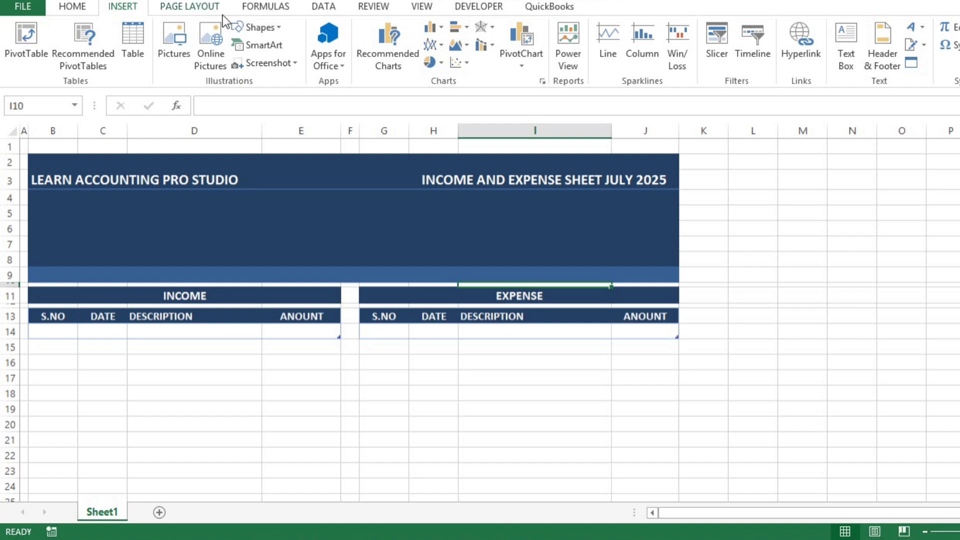
left_click(279, 29)
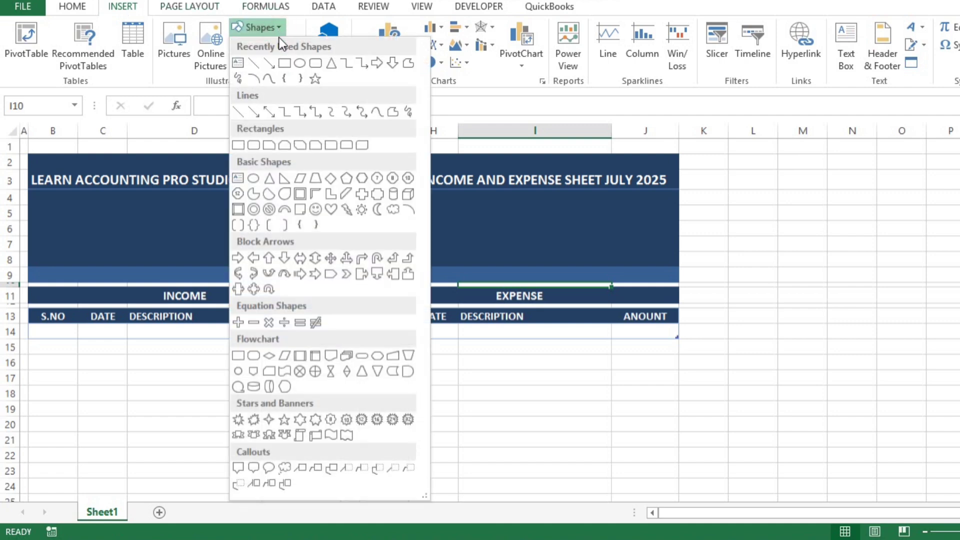
left_click(240, 145)
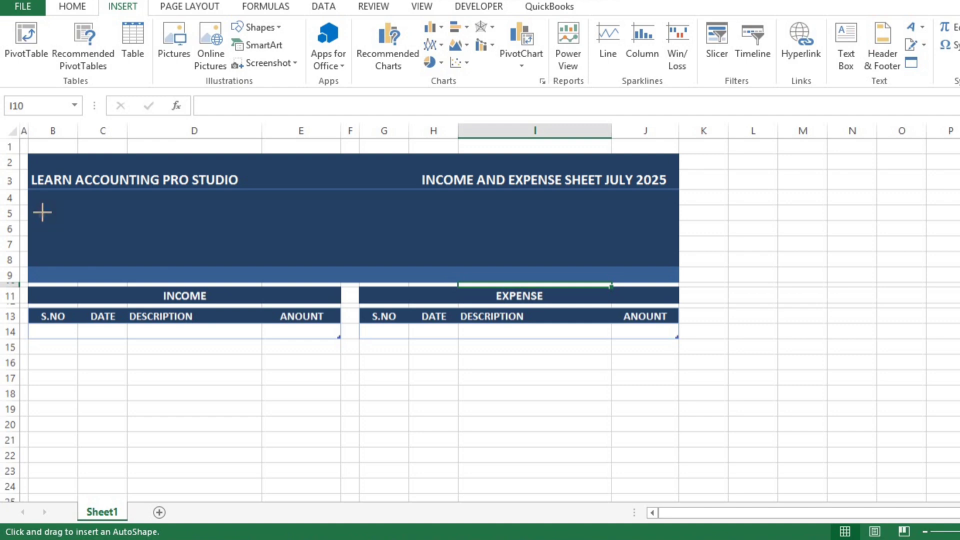
left_click_drag(39, 213, 126, 251)
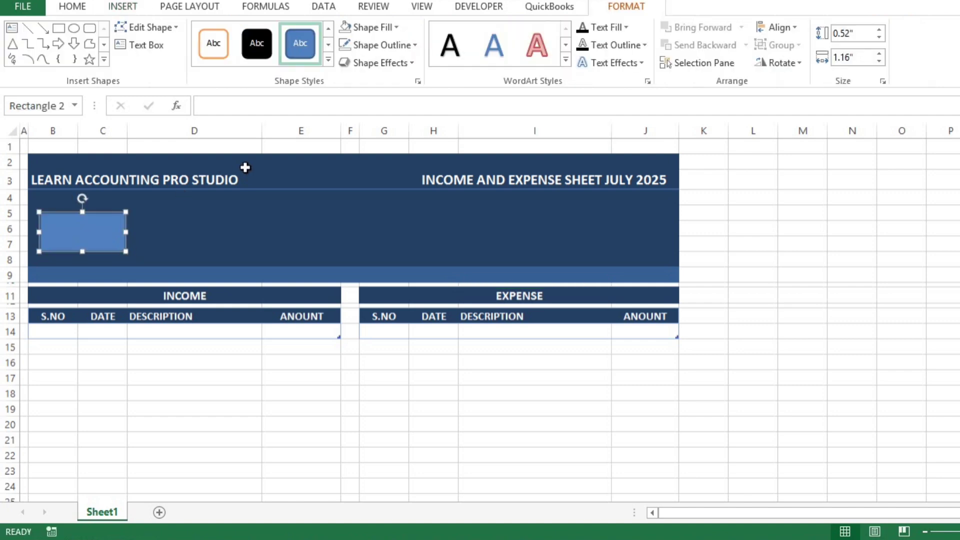
Give the new rectangle a white fill and no outline.
left_click(625, 9)
left_click(394, 27)
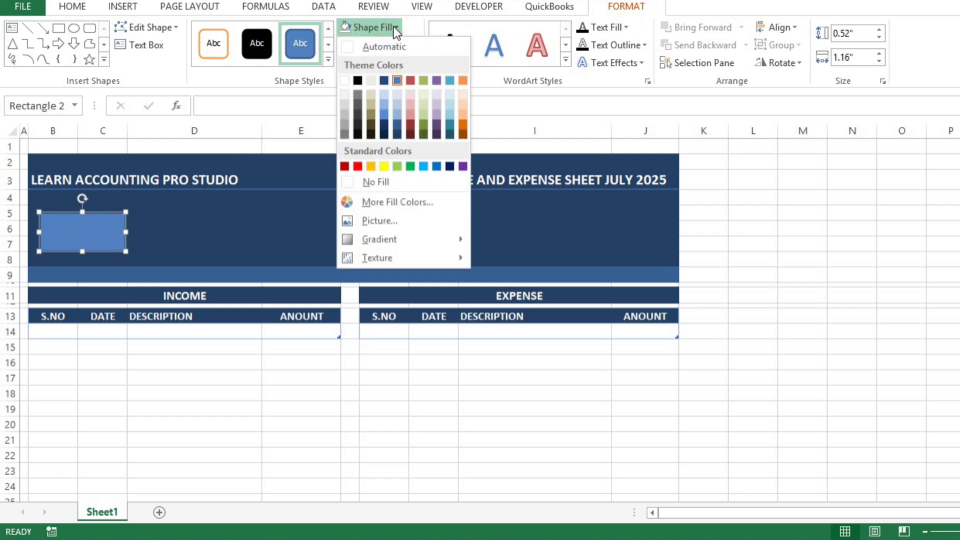
left_click(343, 79)
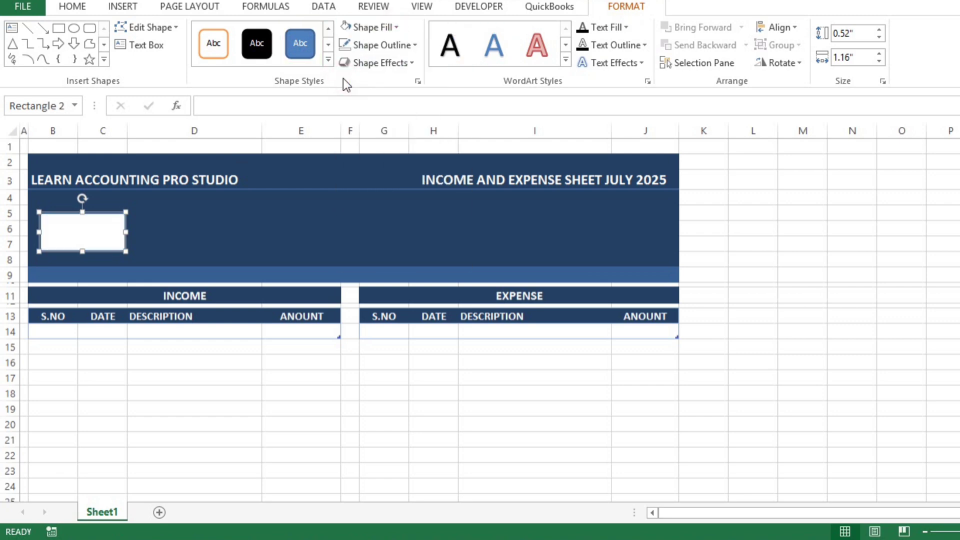
left_click(413, 45)
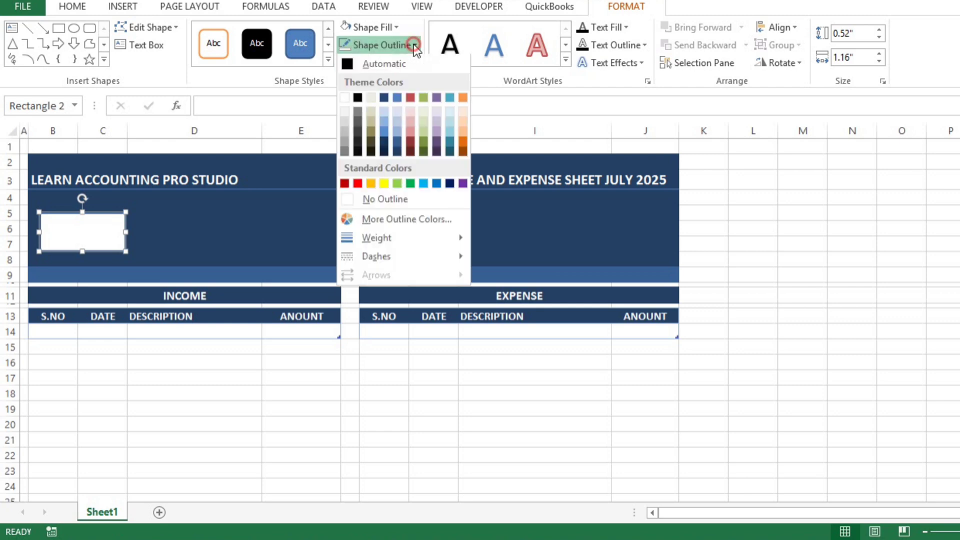
left_click(389, 200)
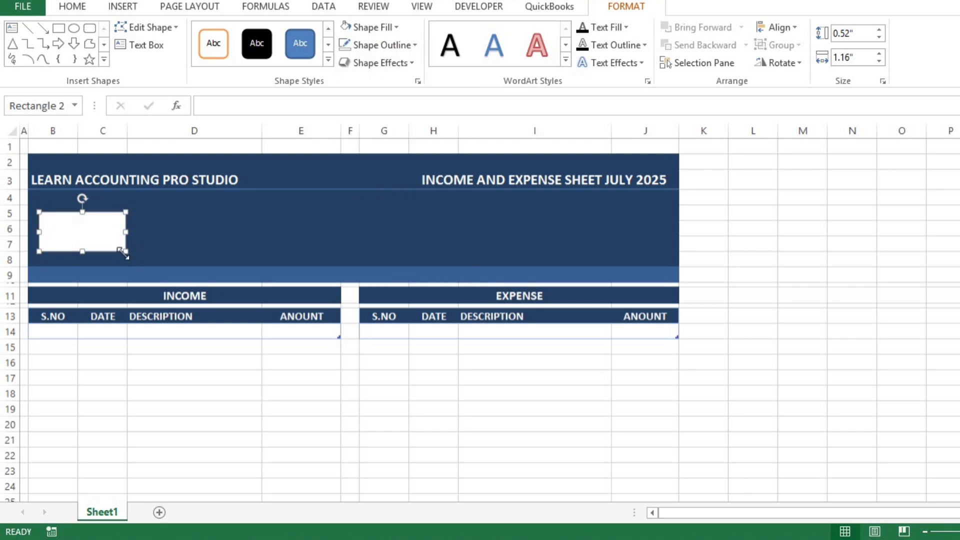
Enlarge the white rectangle to about 0.7" high and 1.69" wide and move it slightly closer to the banner's upper-left part.
left_click_drag(126, 251, 160, 262)
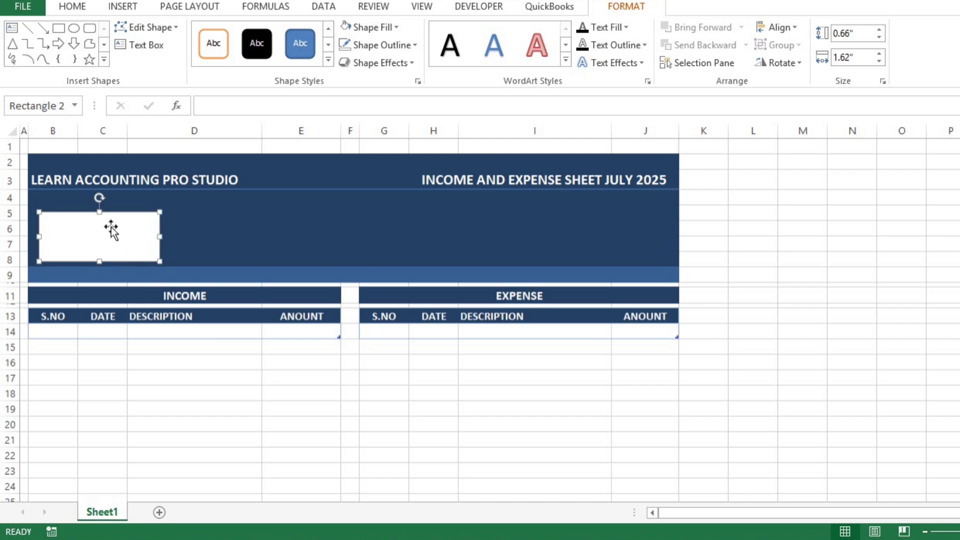
left_click_drag(103, 231, 99, 223)
left_click_drag(156, 254, 161, 257)
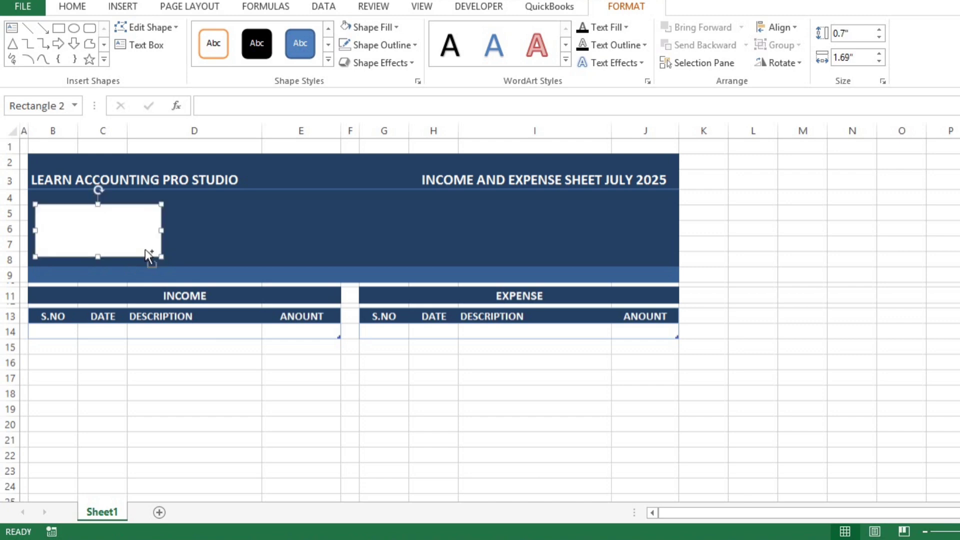
Duplicate the white rectangle and place the copy beside the original at the same height, across columns D and E.
key("ctrl+d")
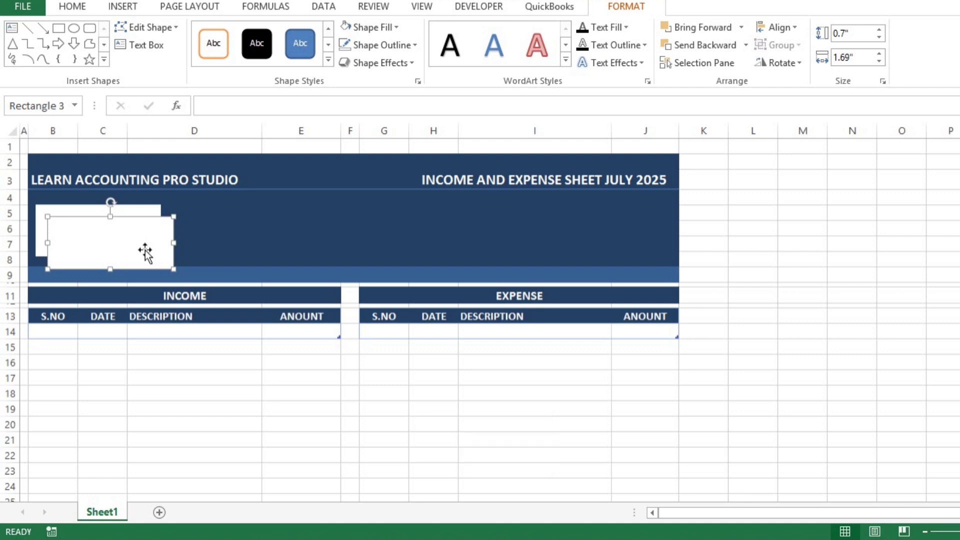
left_click_drag(143, 242, 270, 231)
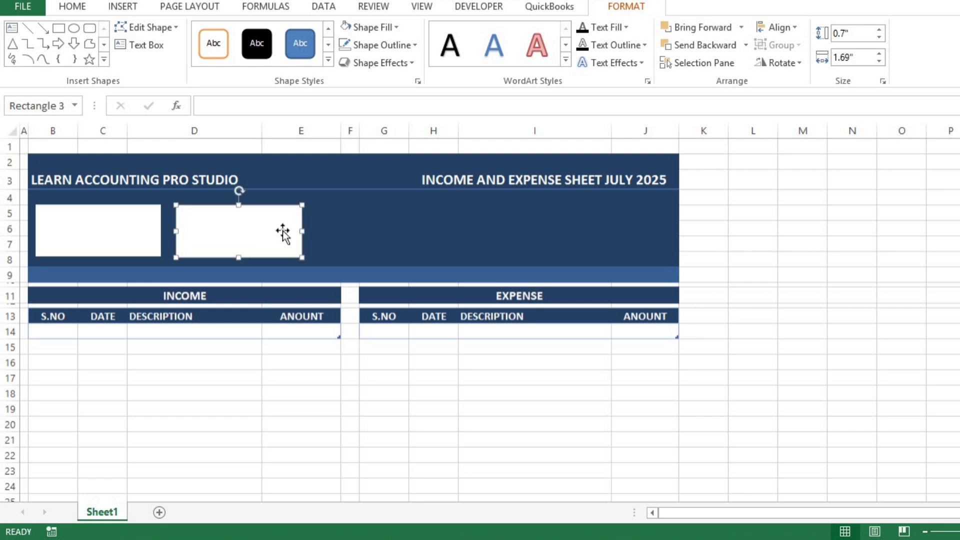
Duplicate the white rectangle twice more and spread the four boxes in a row across the banner.
key("ctrl+d")
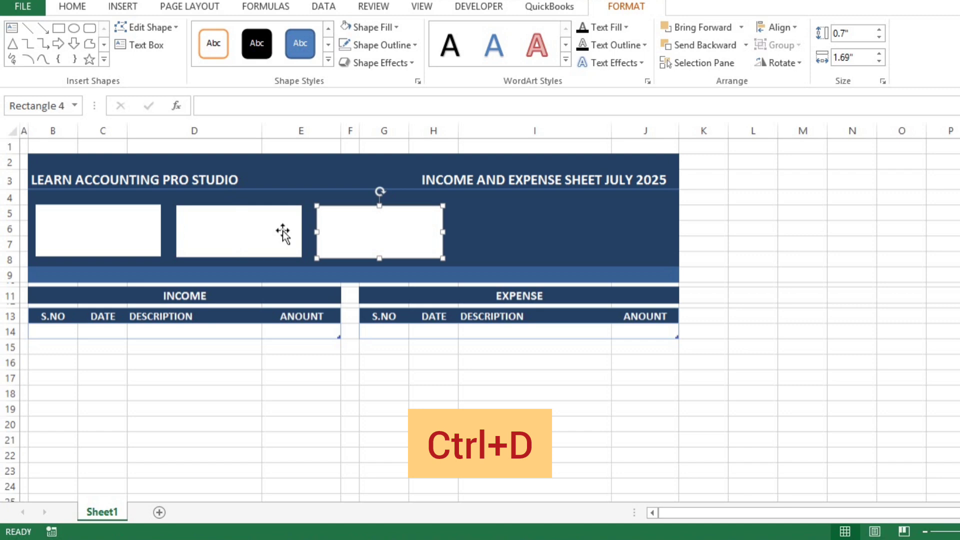
key("ctrl+d")
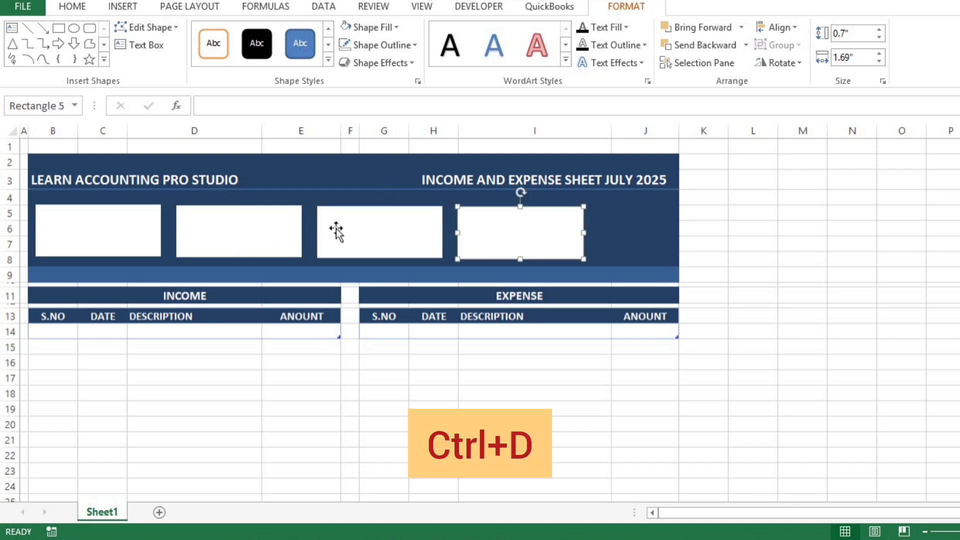
left_click_drag(516, 235, 583, 235)
left_click_drag(374, 234, 426, 234)
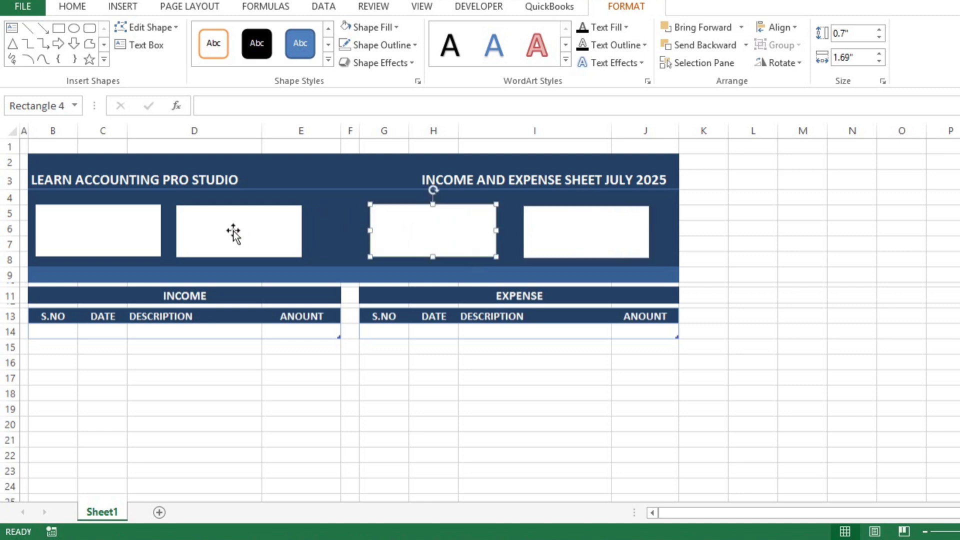
left_click_drag(233, 229, 272, 230)
left_click_drag(127, 224, 140, 229)
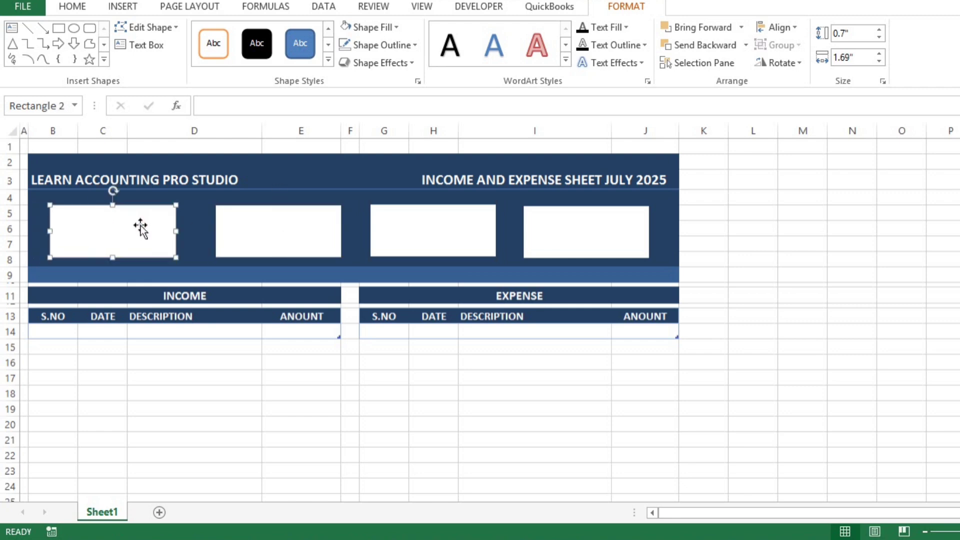
Align all four white rectangles by their middles and distribute them evenly, both horizontally and vertically.
left_click(336, 254, "shift")
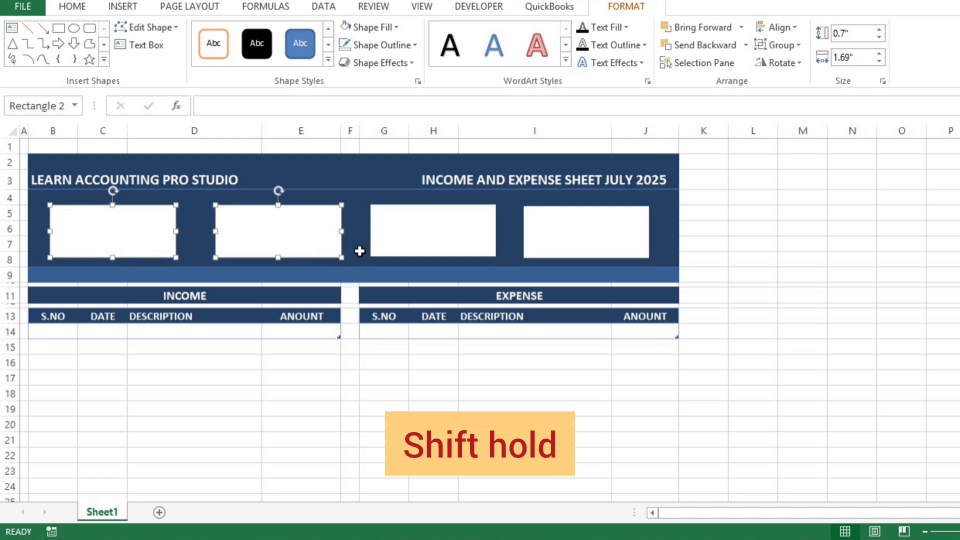
left_click(492, 257, "shift")
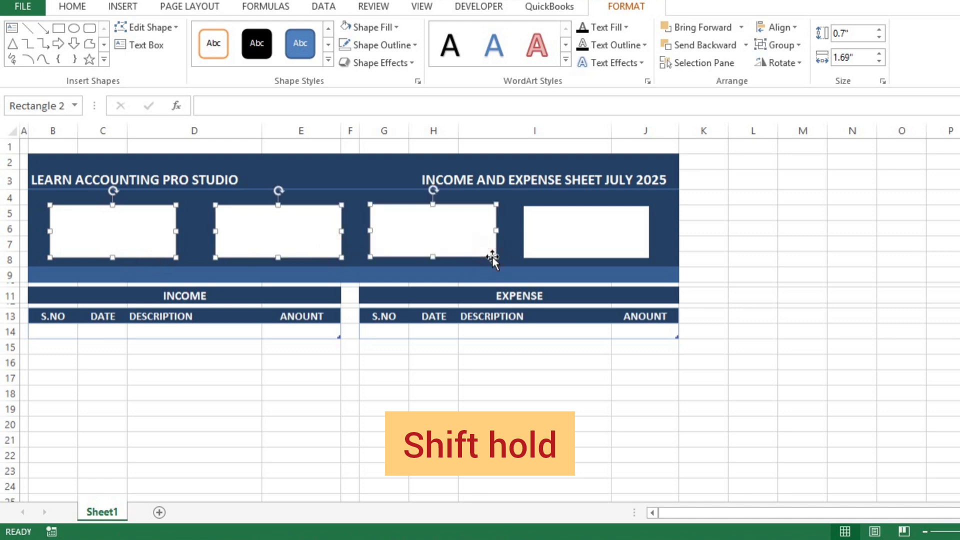
left_click(644, 257, "shift")
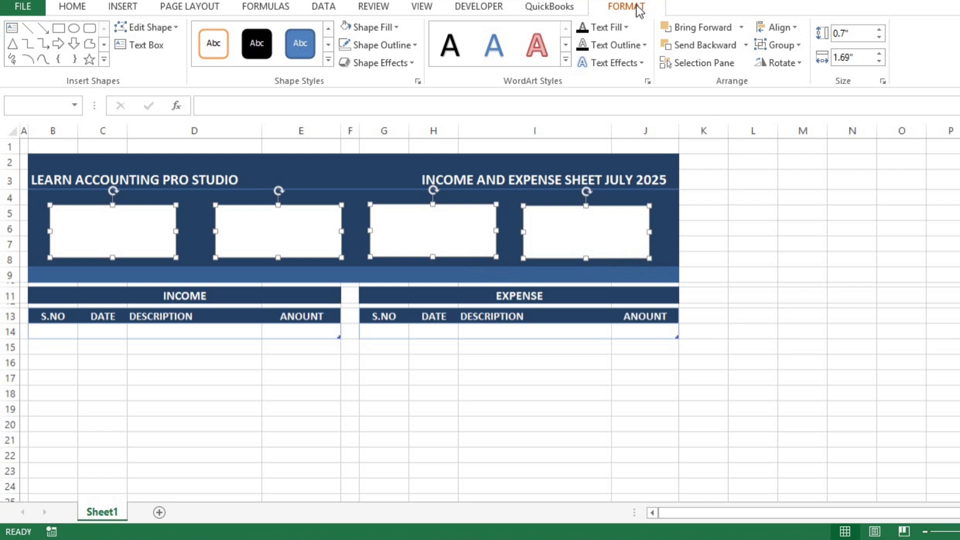
left_click(795, 28)
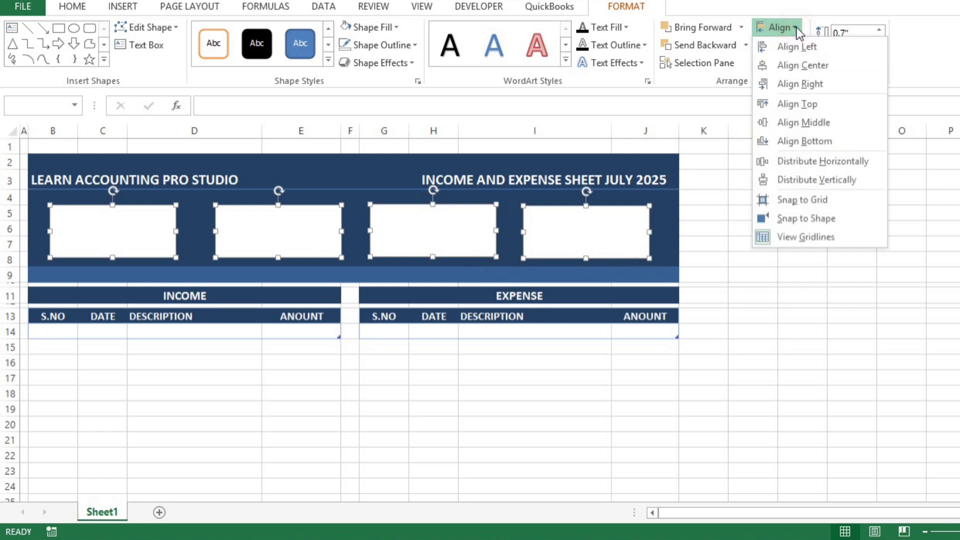
left_click(803, 123)
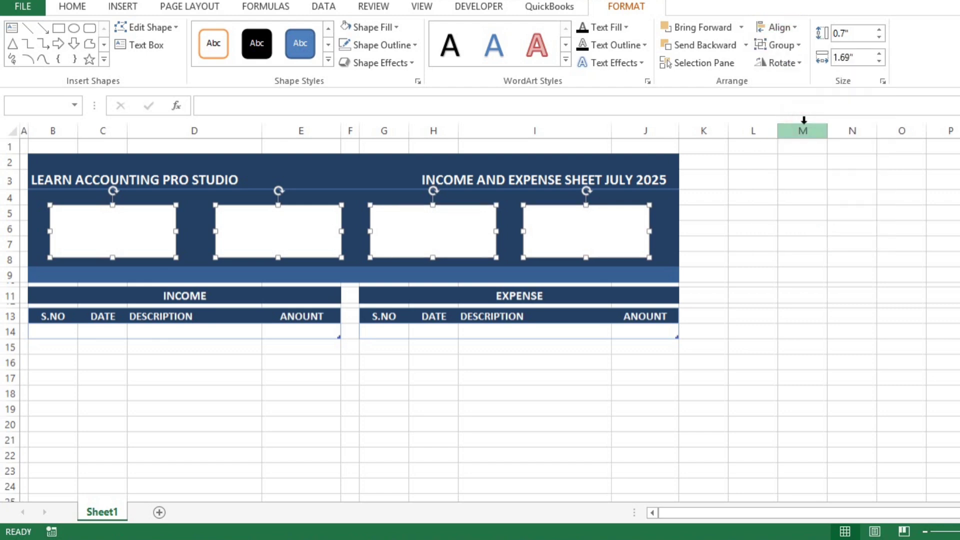
left_click(790, 26)
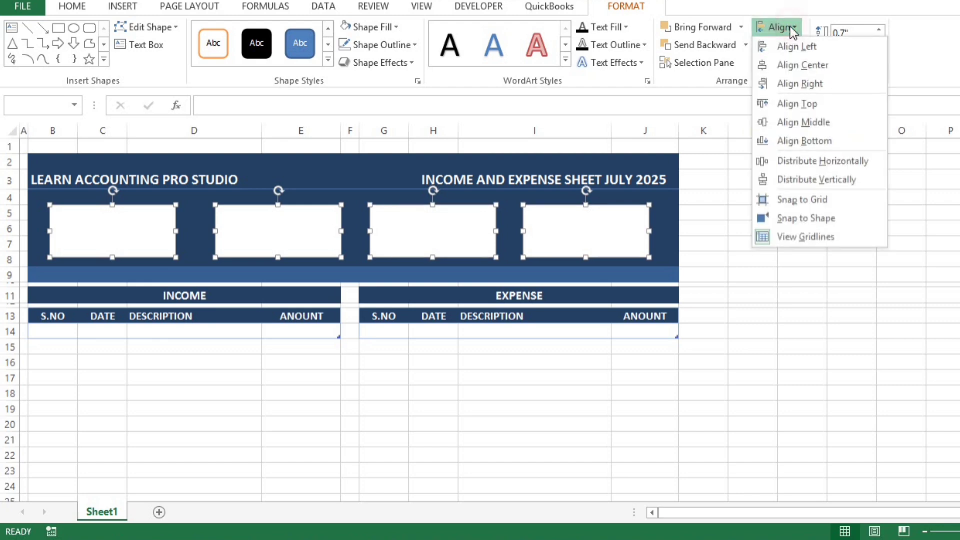
left_click(812, 161)
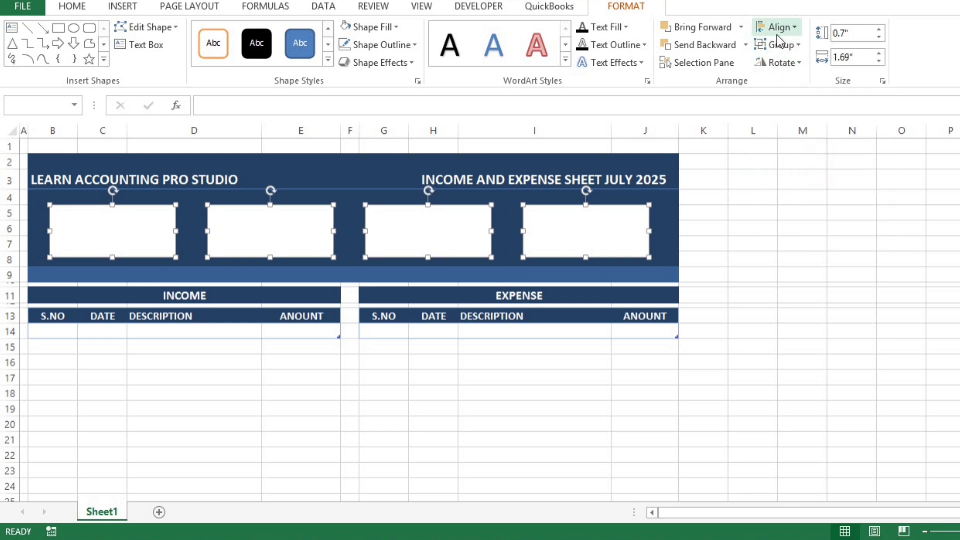
left_click(791, 29)
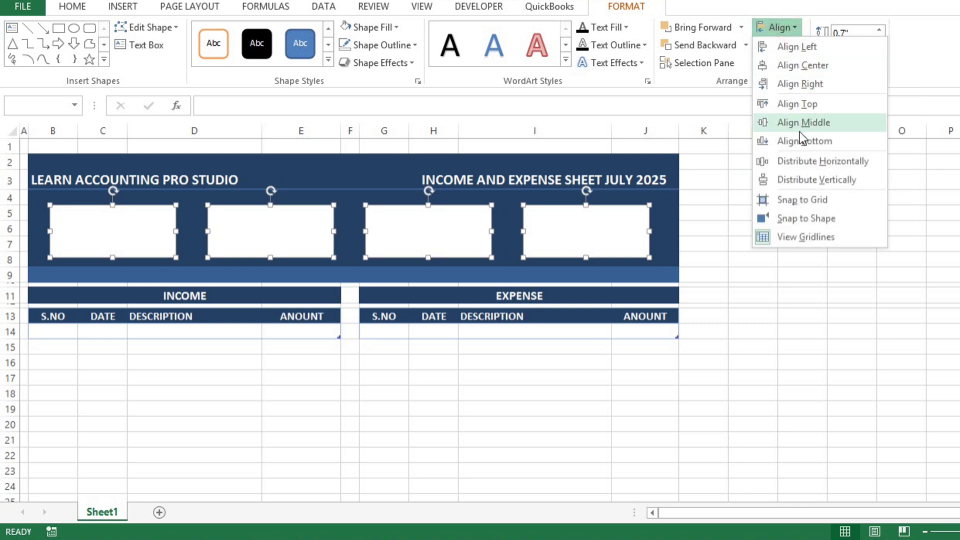
left_click(801, 179)
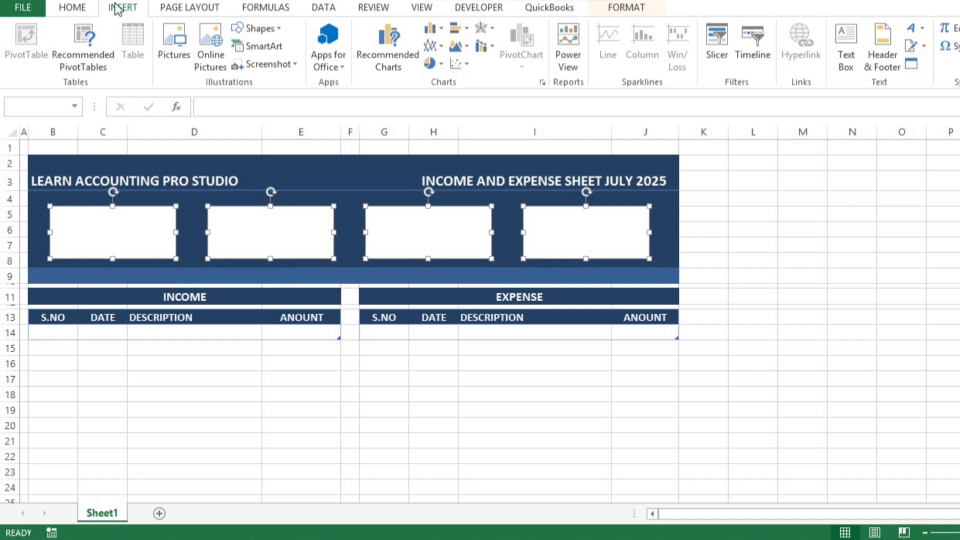
Insert the picture Income Icon.png, shrink it to about 0.7" square and place it at the left end of the first white box.
left_click(178, 44)
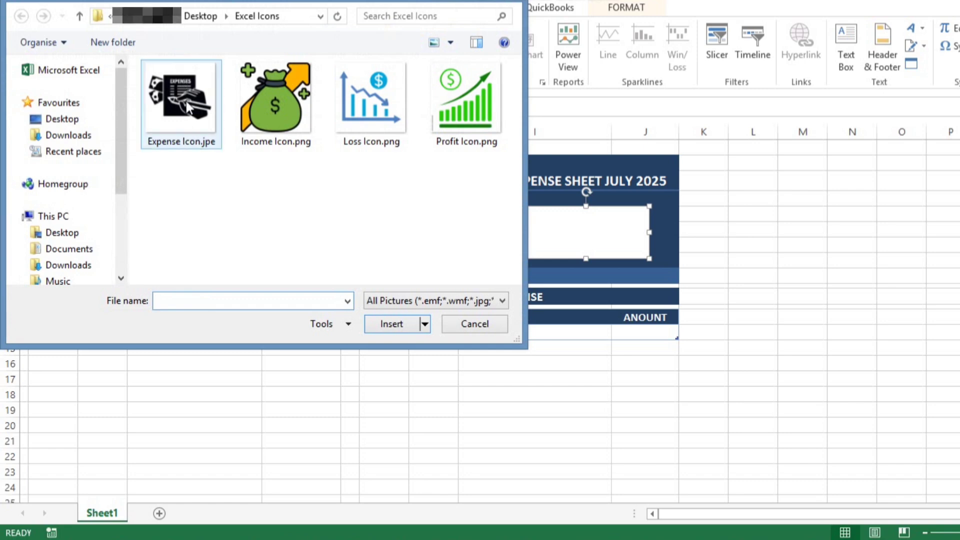
left_click(271, 113)
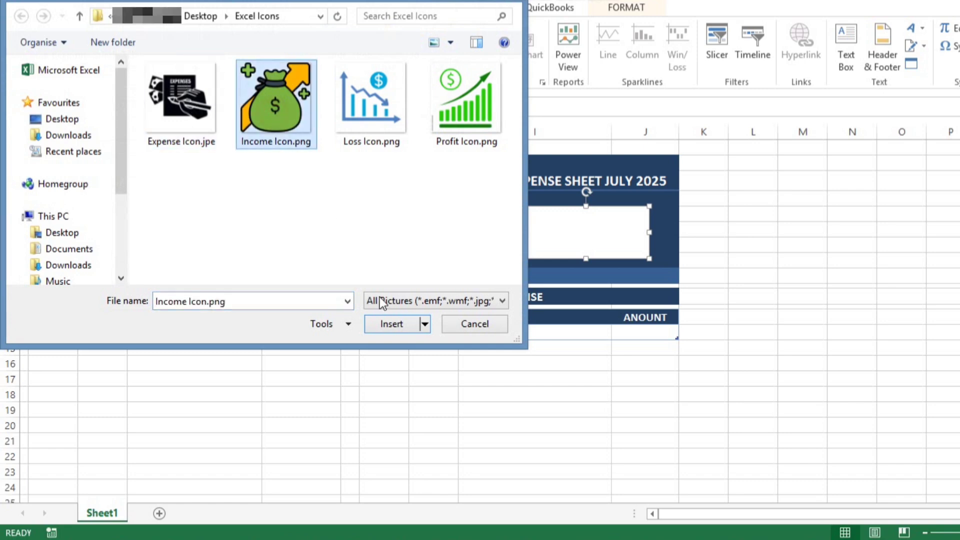
left_click(395, 323)
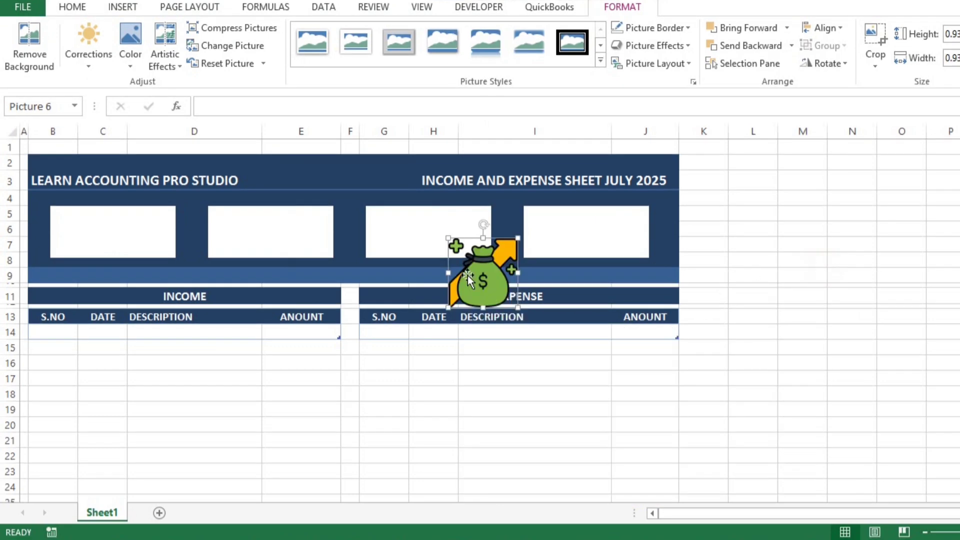
left_click_drag(517, 307, 83, 240)
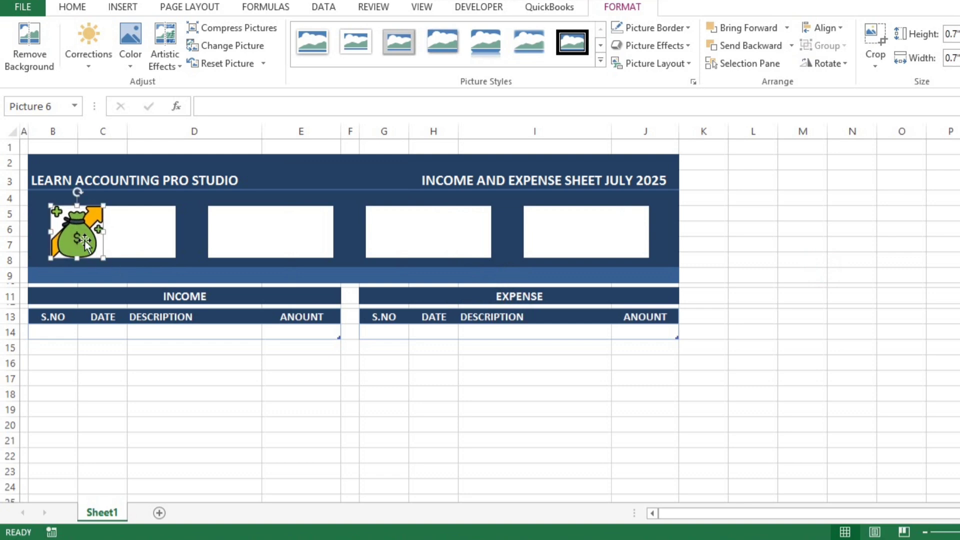
left_click(198, 342)
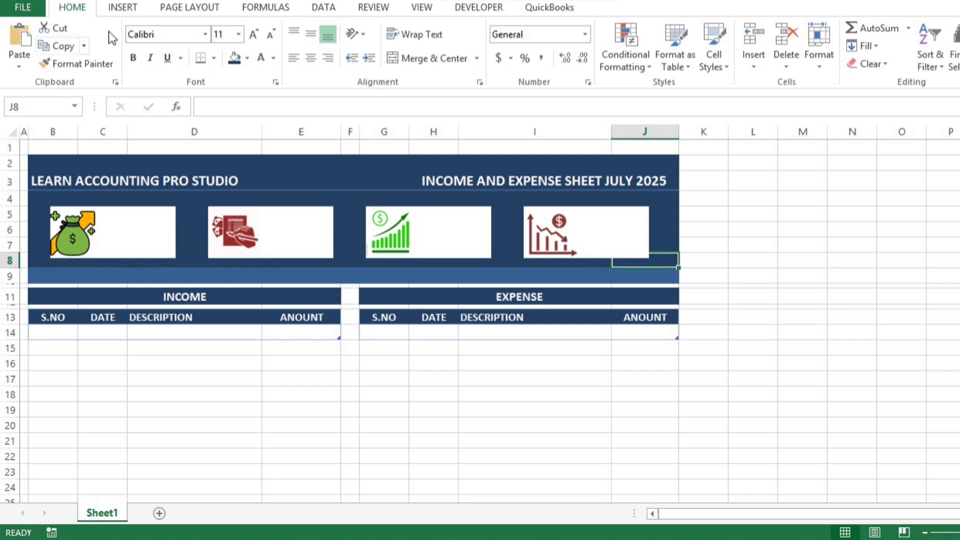
Add a text box about 0.28" high and 1.04" wide beside the money-bag icon, containing Total Income in bold.
left_click(131, 8)
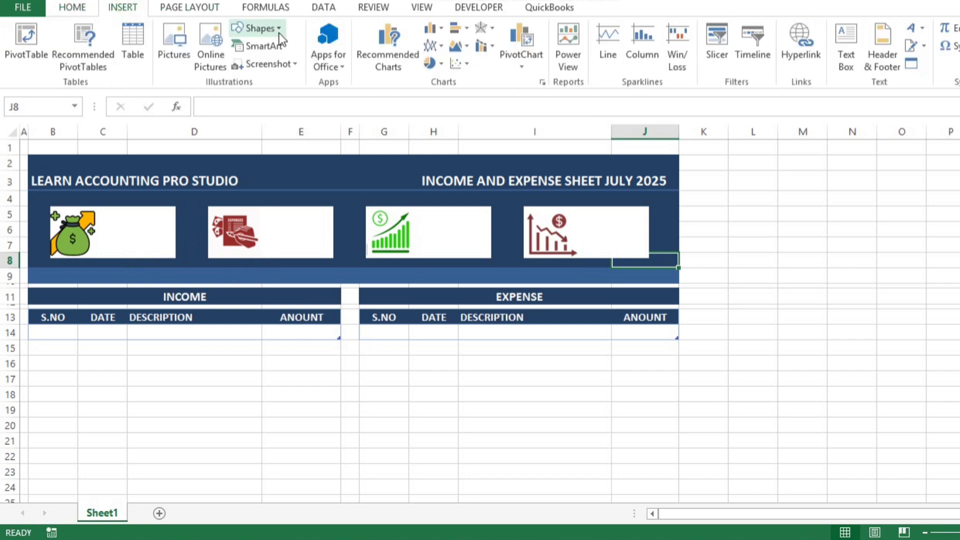
left_click(260, 29)
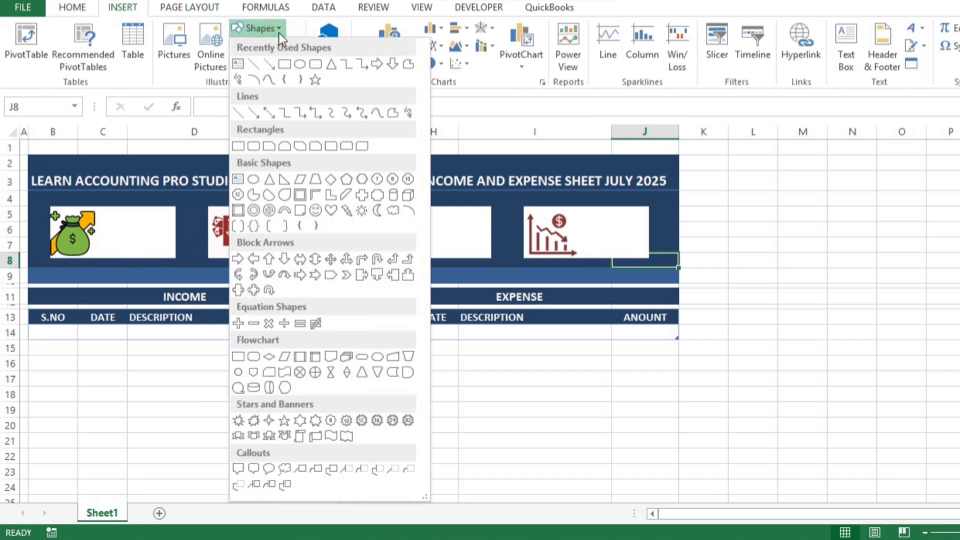
left_click(239, 179)
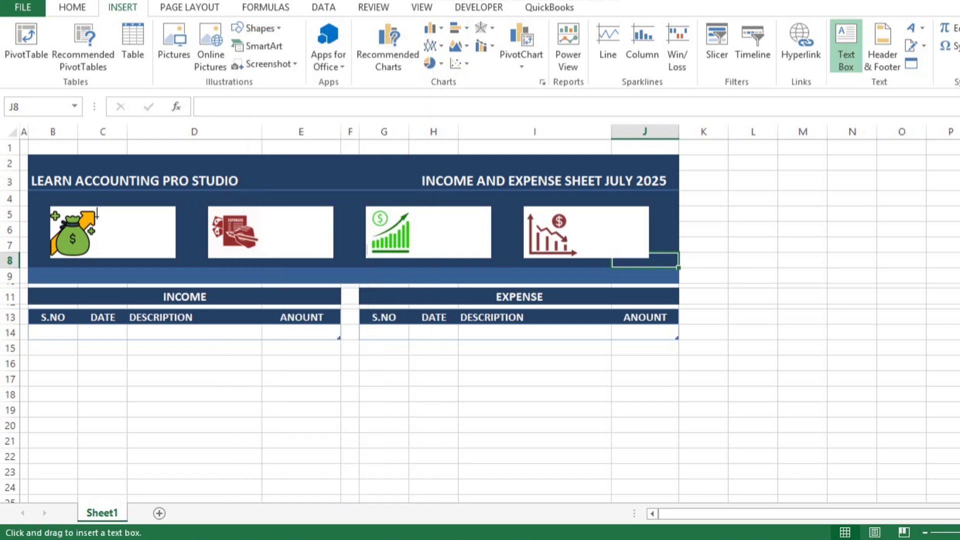
left_click_drag(97, 216, 175, 238)
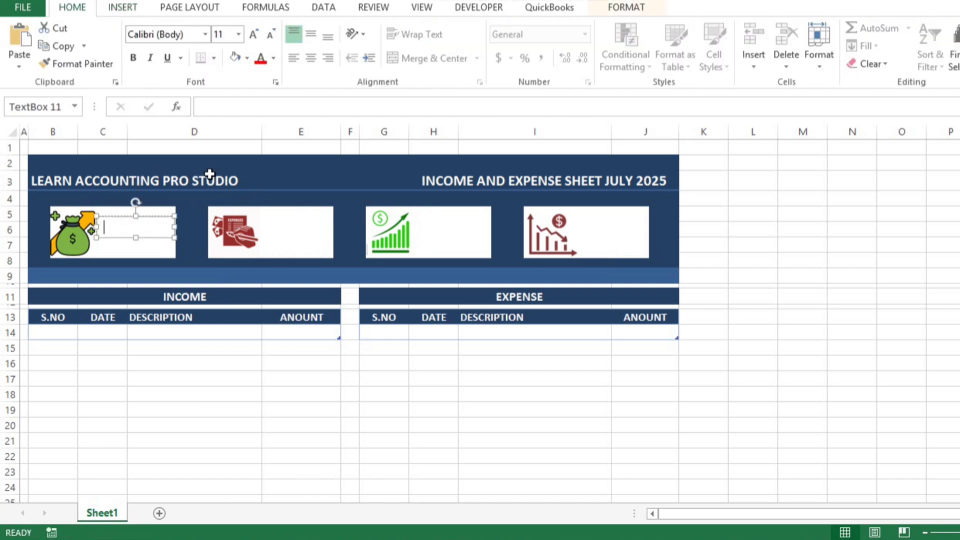
type("Income")
key("ctrl+a")
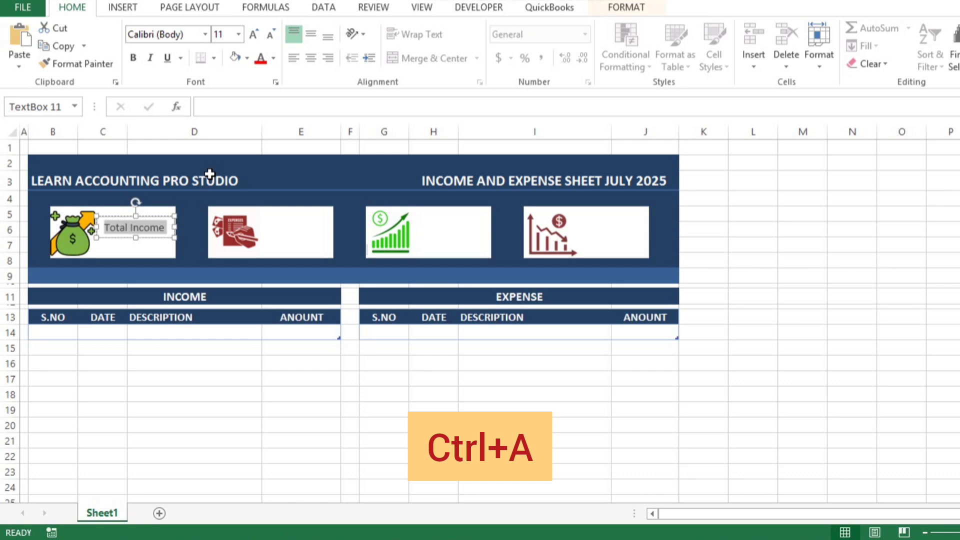
left_click(133, 59)
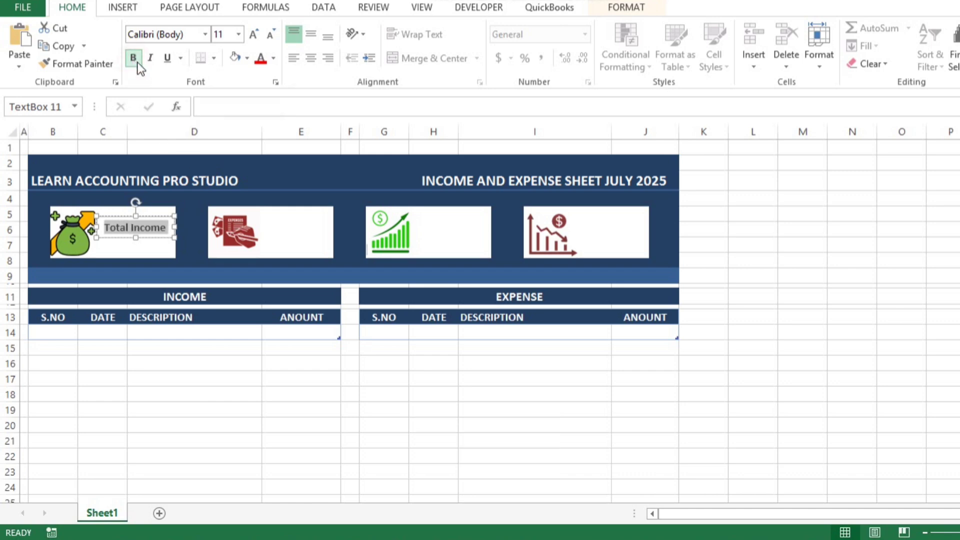
left_click(169, 254)
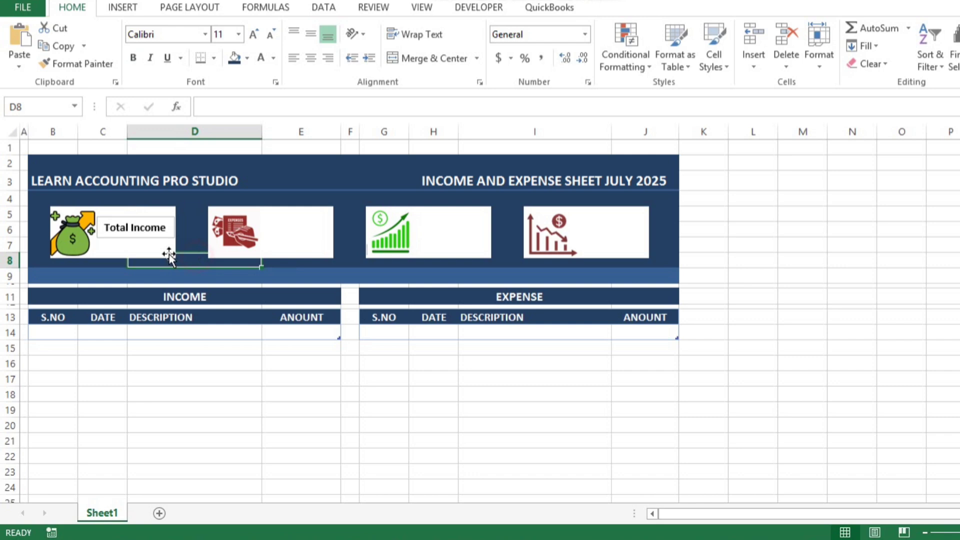
Remove the fill and outline of the Total Income text box and move it slightly up within the first white box.
left_click(161, 228)
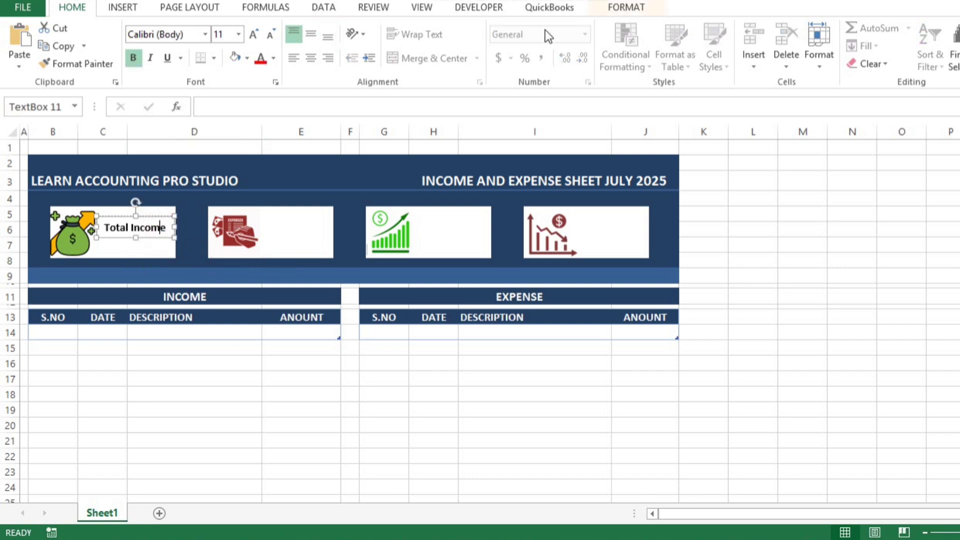
left_click(637, 8)
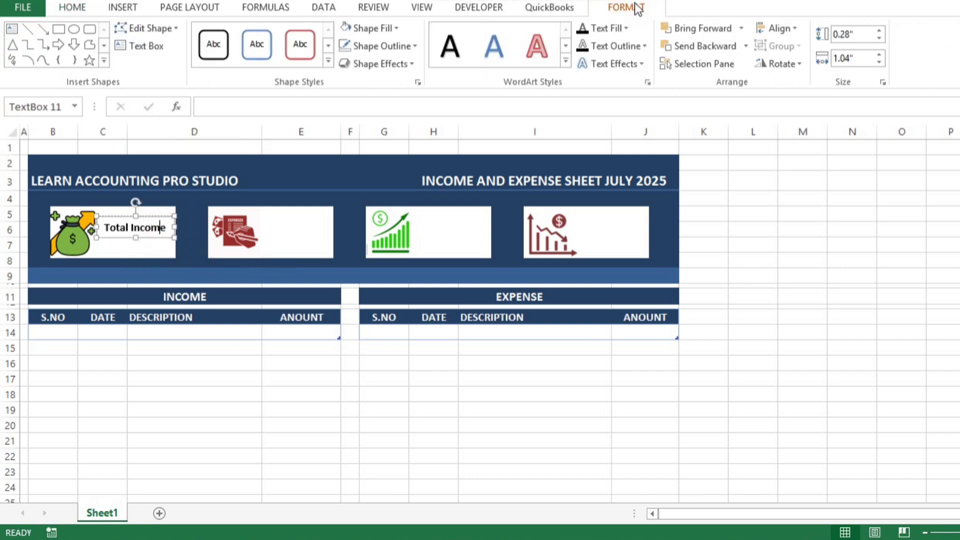
left_click(394, 24)
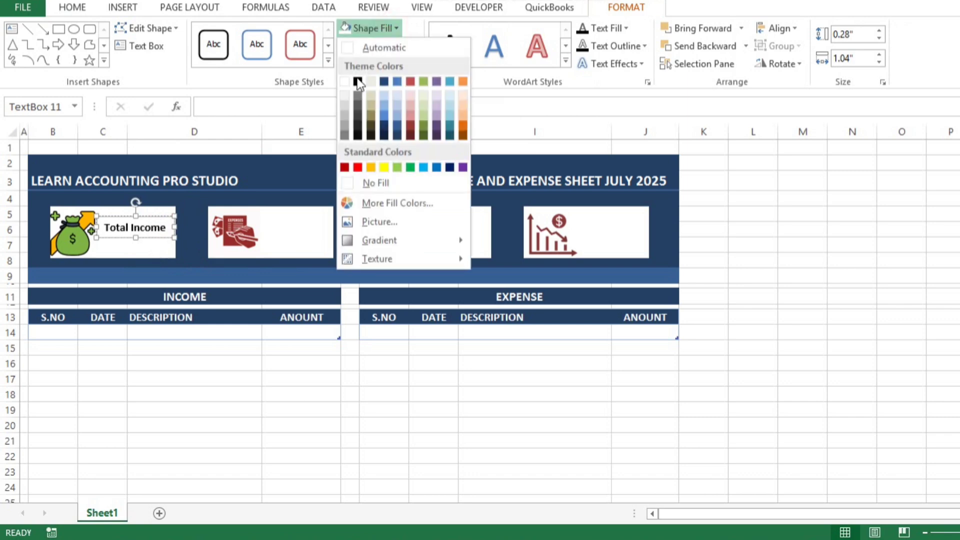
left_click(371, 190)
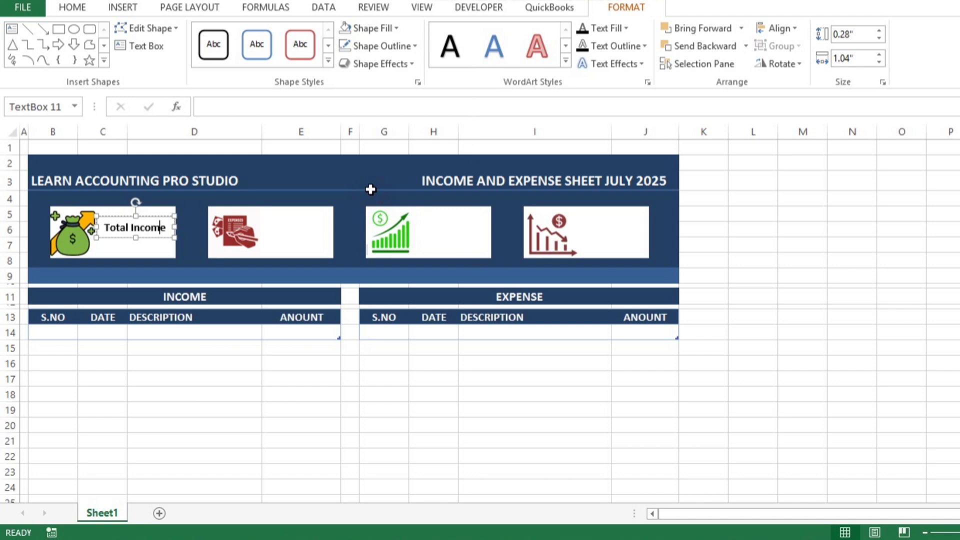
left_click(400, 45)
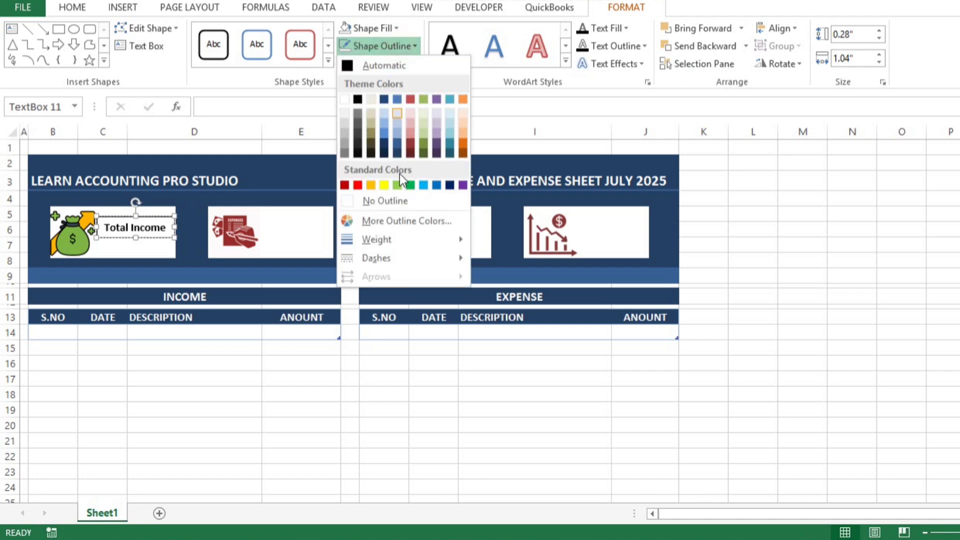
left_click(395, 203)
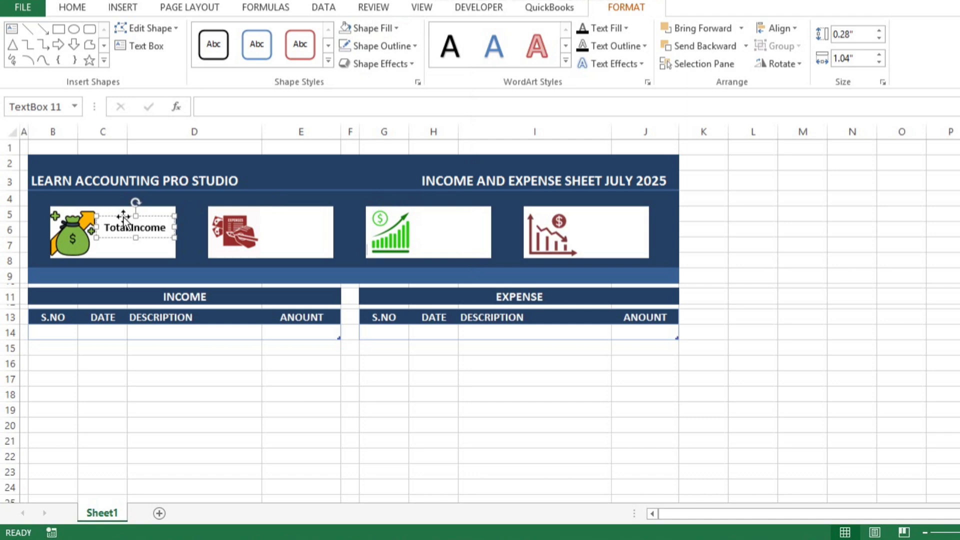
left_click_drag(124, 217, 122, 209)
left_click(197, 220)
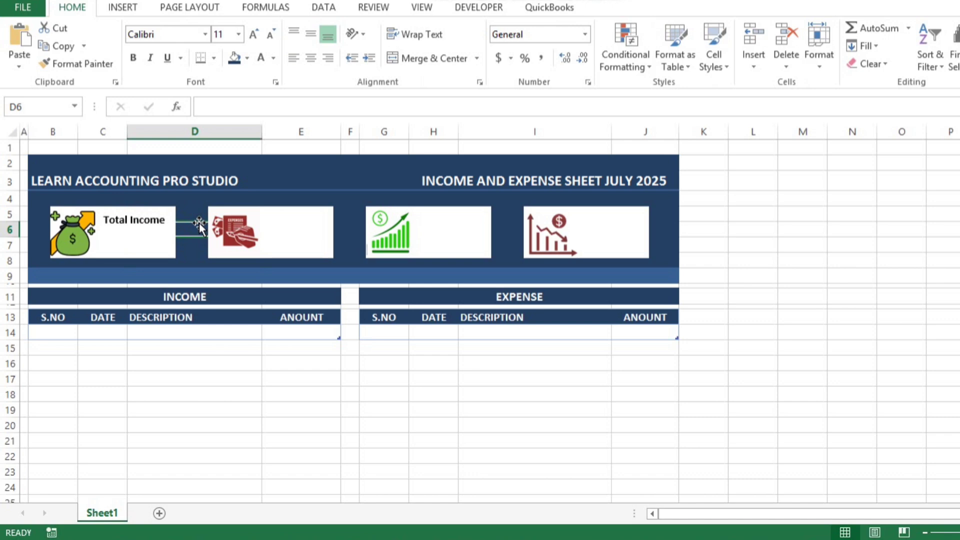
Duplicate the Total Income text box three times and place one copy beside the icon in each of the other white boxes.
left_click(159, 220)
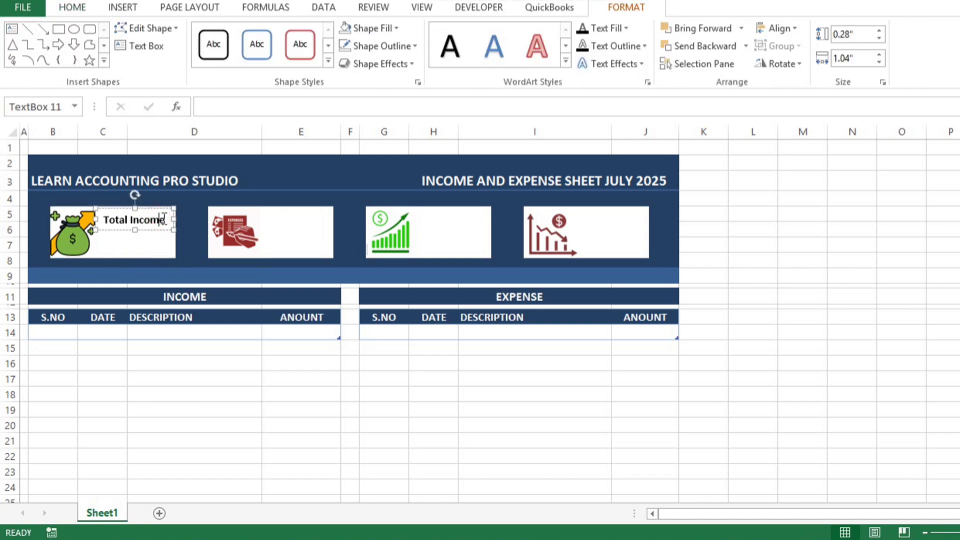
left_click(168, 228)
key("ctrl+d")
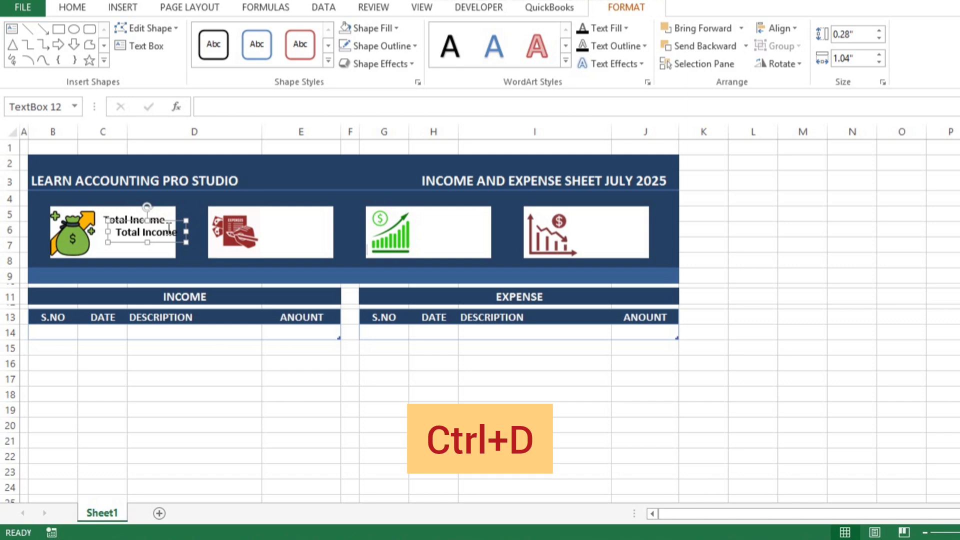
left_click_drag(139, 222, 286, 208)
key("ctrl+d")
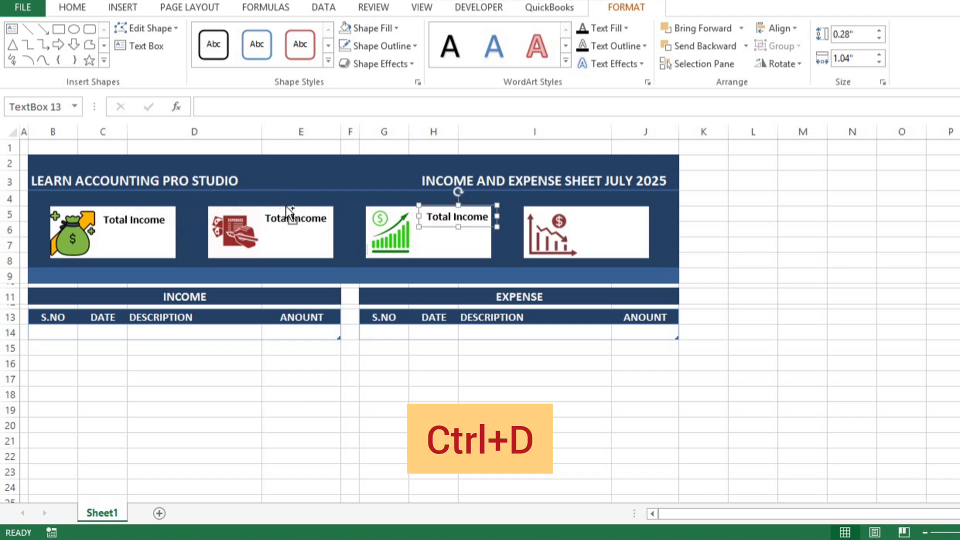
key("ctrl+d")
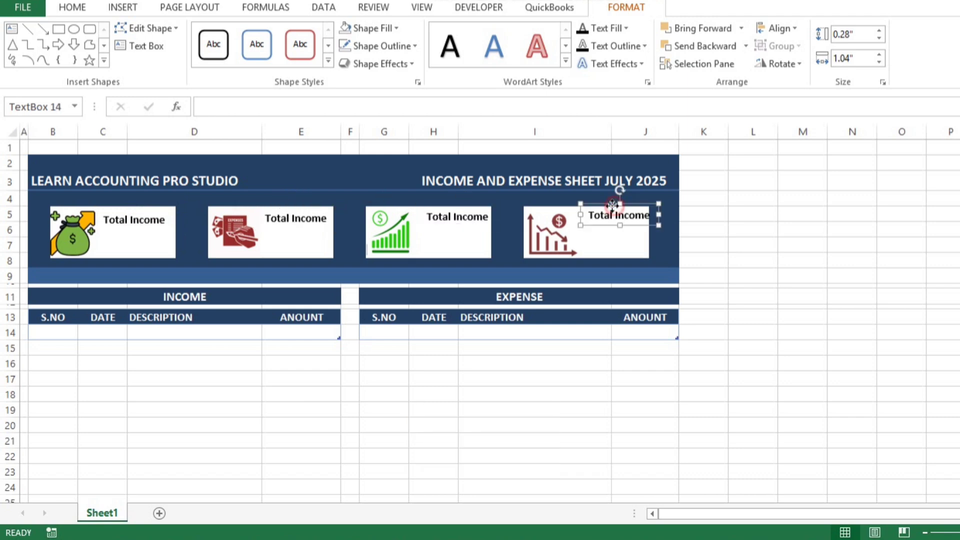
left_click_drag(613, 206, 596, 206)
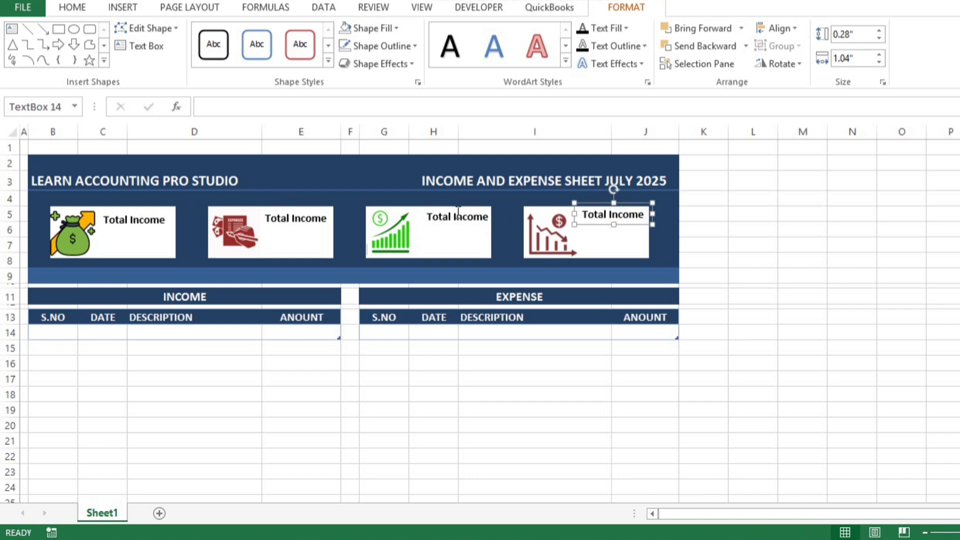
Change the second white box's label to Total Expense and widen its text box leftward so the text fits on one line.
left_click(266, 218)
double_click(327, 220)
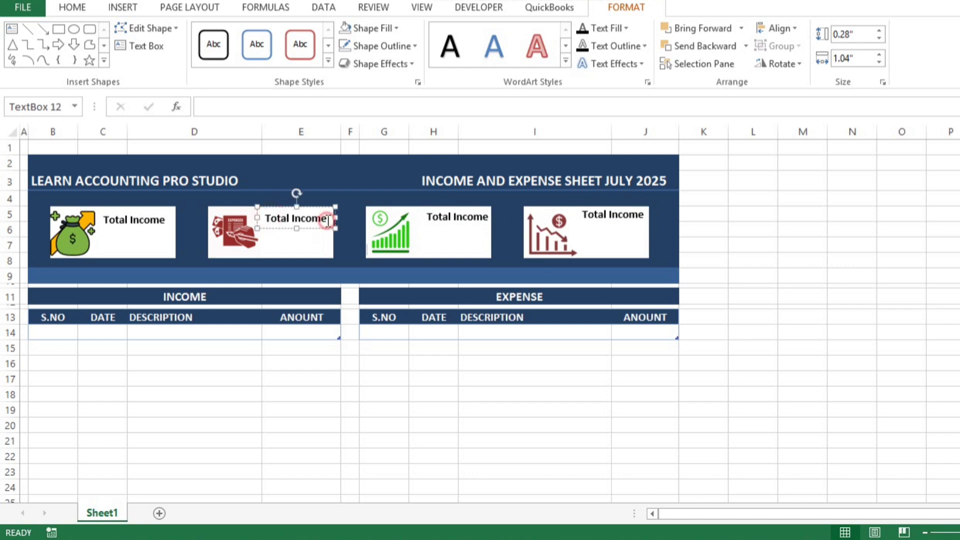
type("Expense")
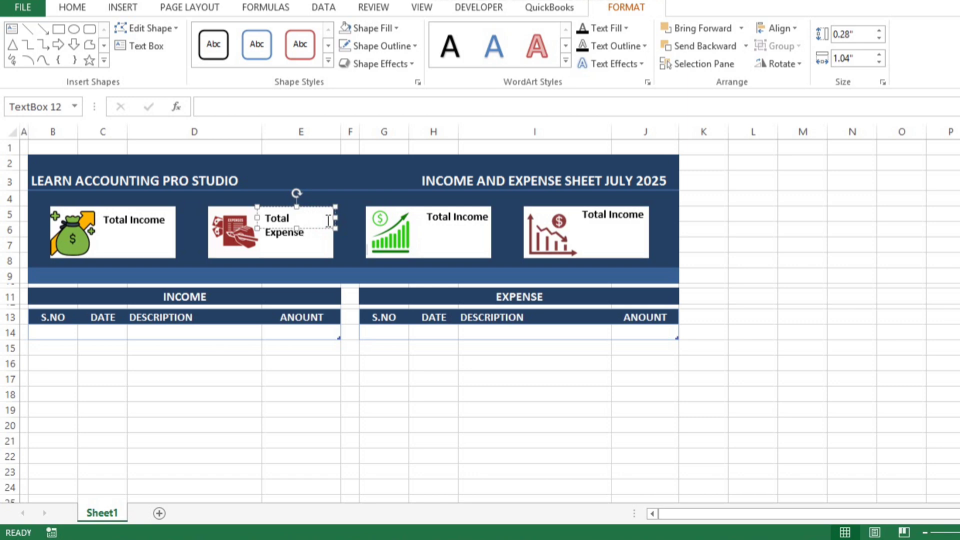
left_click(294, 255)
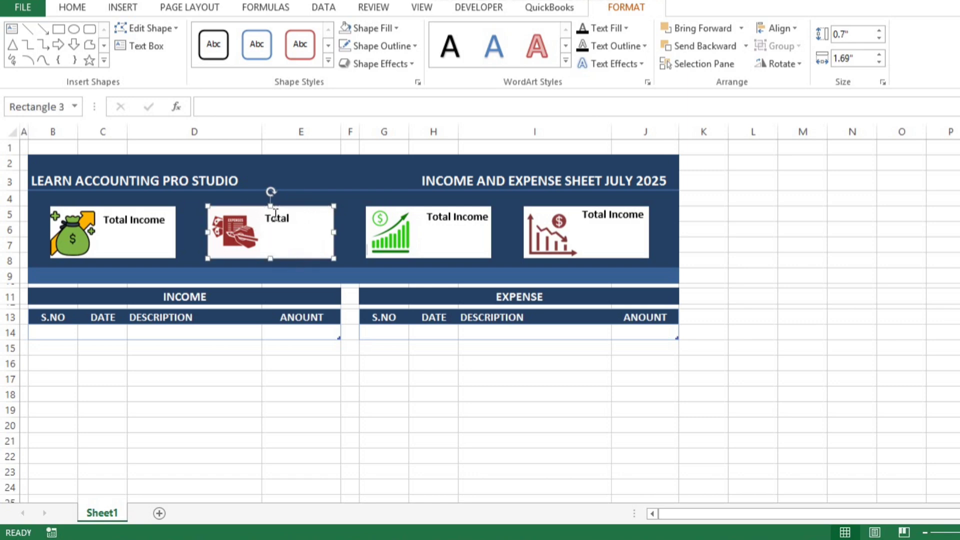
left_click(273, 218)
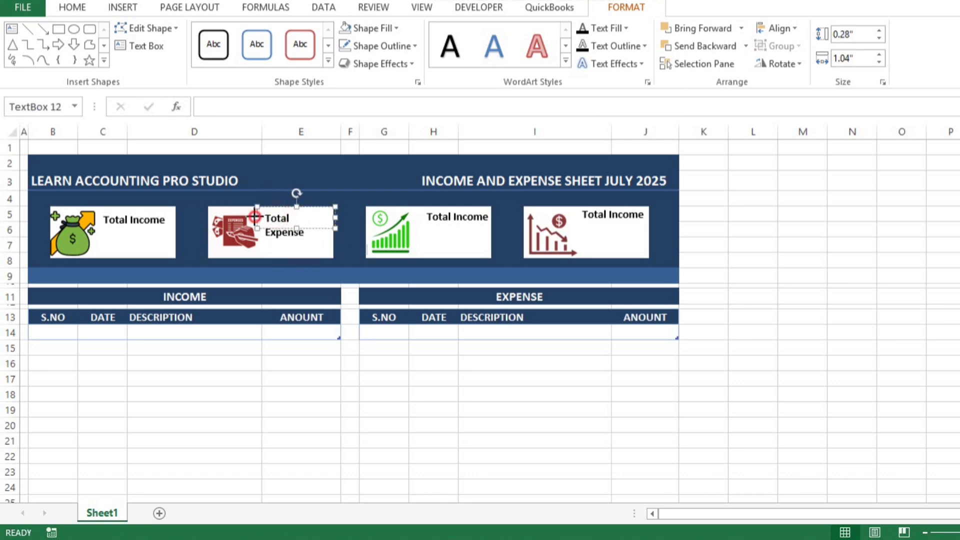
left_click_drag(257, 217, 248, 216)
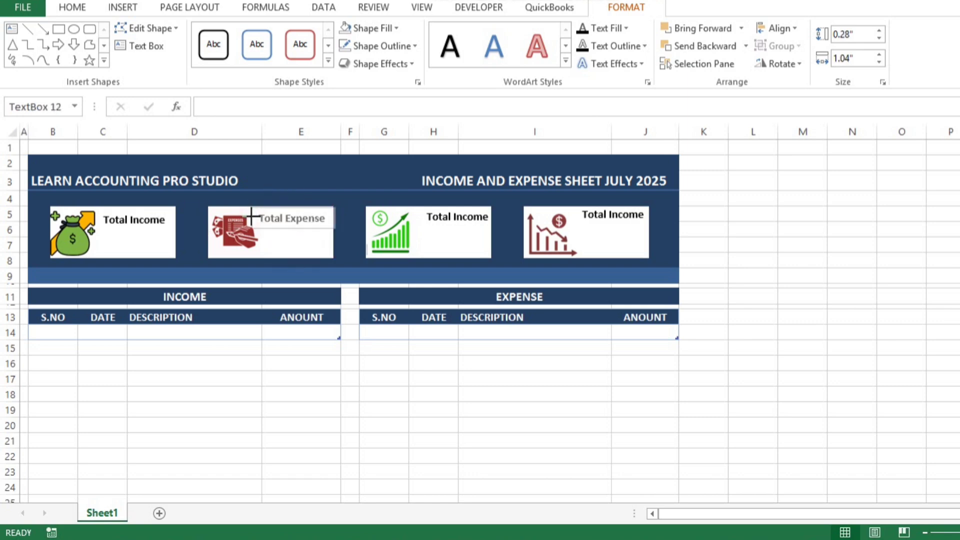
Change the label in the third white box to Total Profit.
left_click(465, 232)
left_click(461, 220)
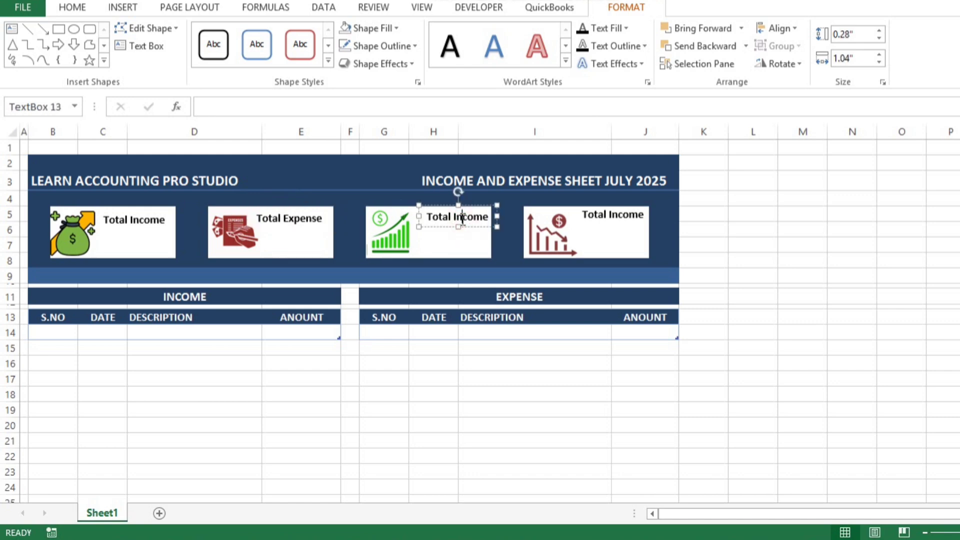
key("End")
key("BackSpace")
key("BackSpace")
key("BackSpace")
key("BackSpace")
key("BackSpace")
key("BackSpace")
type("Profit")
Change the label in the fourth white box to Total Loss.
left_click(624, 215)
key("Right")
key("Right")
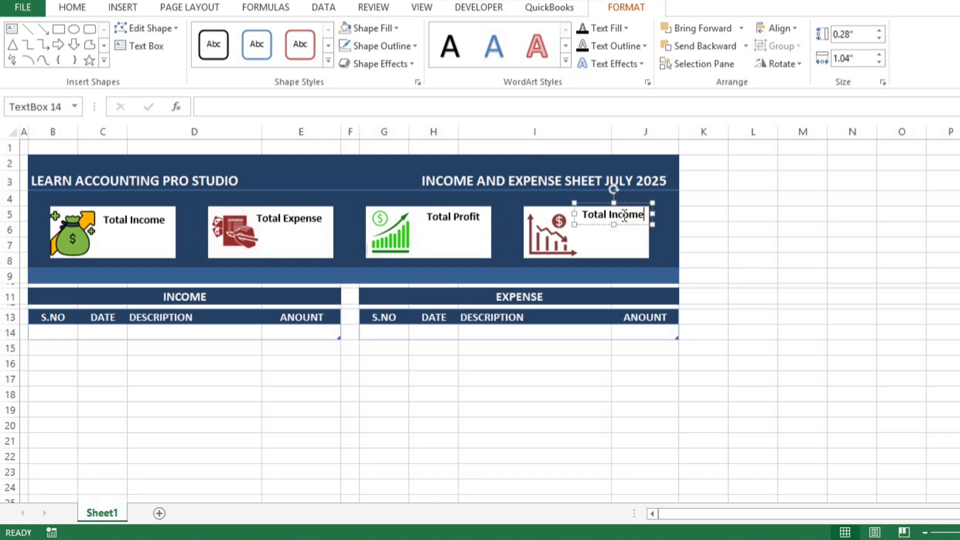
key("BackSpace")
key("BackSpace")
key("BackSpace")
key("BackSpace")
key("BackSpace")
key("BackSpace")
type("Loss")
left_click(316, 248)
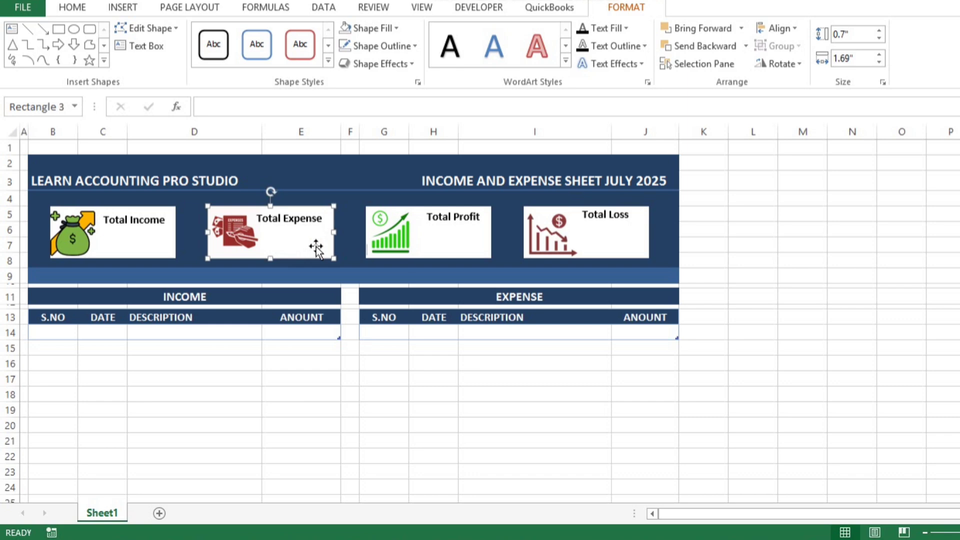
Align the Total Income, Total Expense, Total Profit and Total Loss text boxes by their middles.
left_click(153, 224)
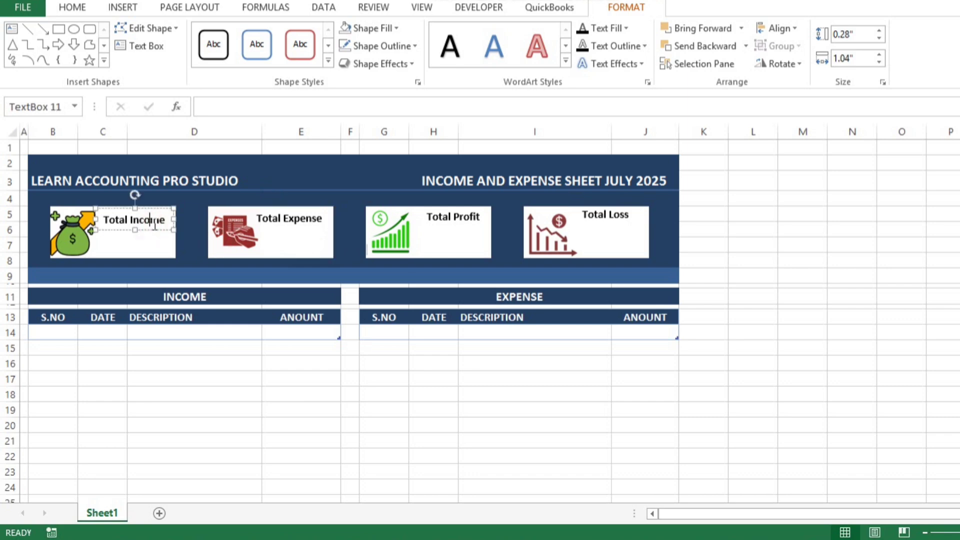
left_click(312, 216, "shift")
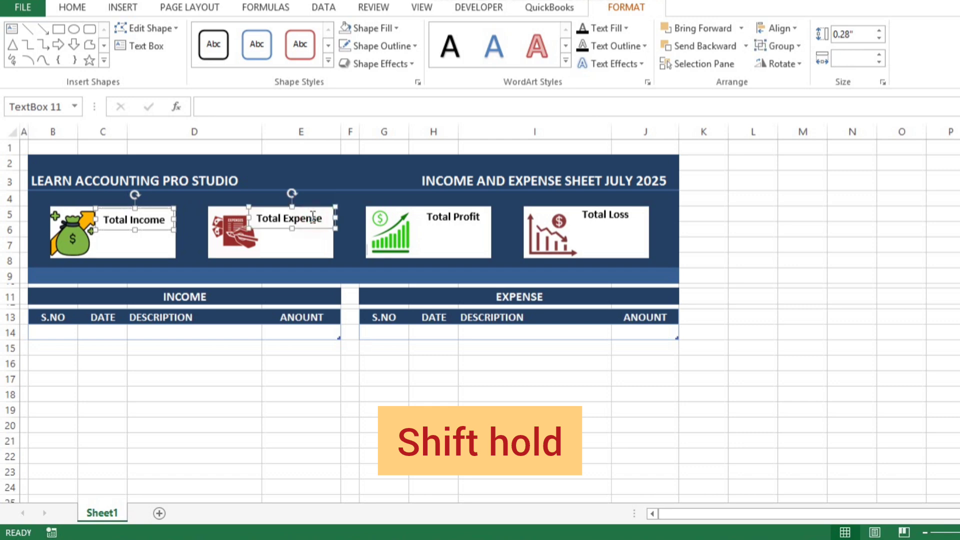
left_click(440, 219, "shift")
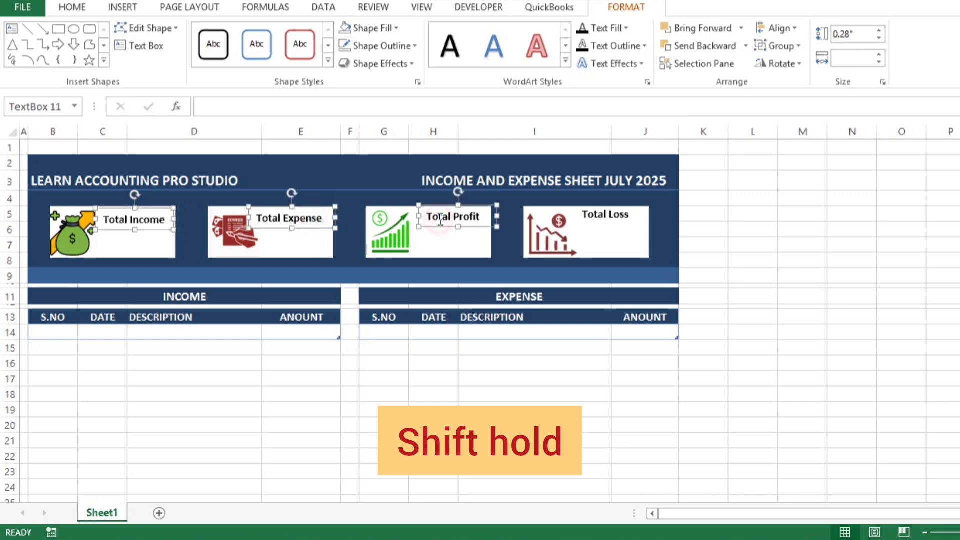
left_click(620, 212, "shift")
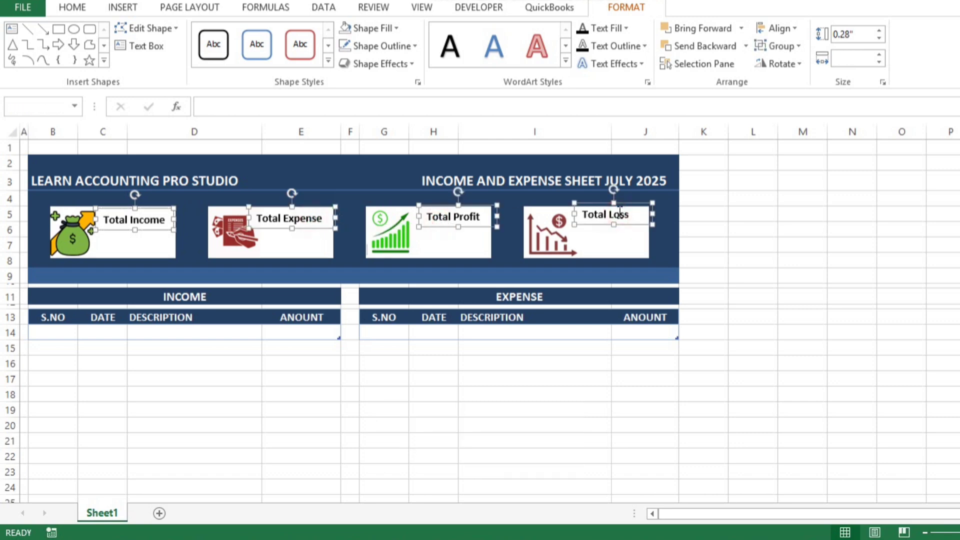
left_click(796, 29)
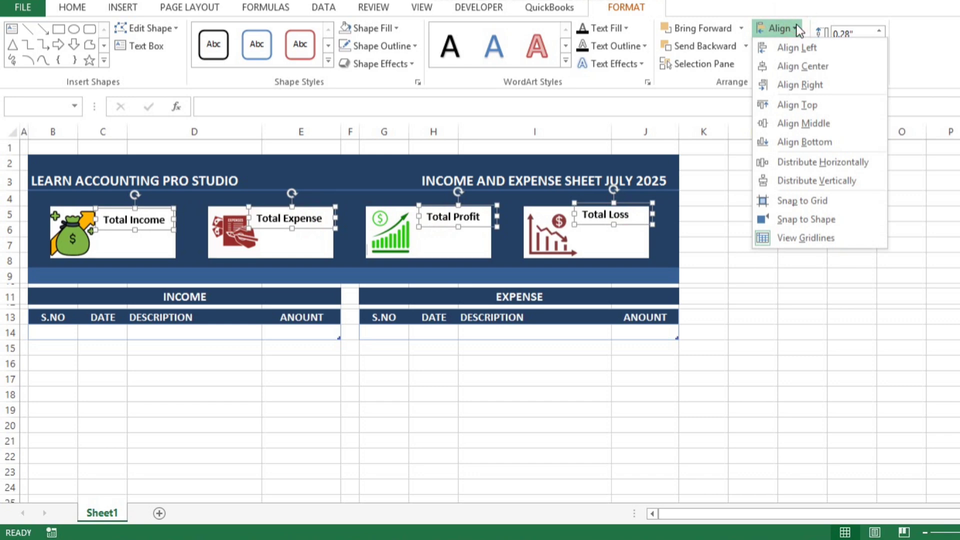
left_click(800, 122)
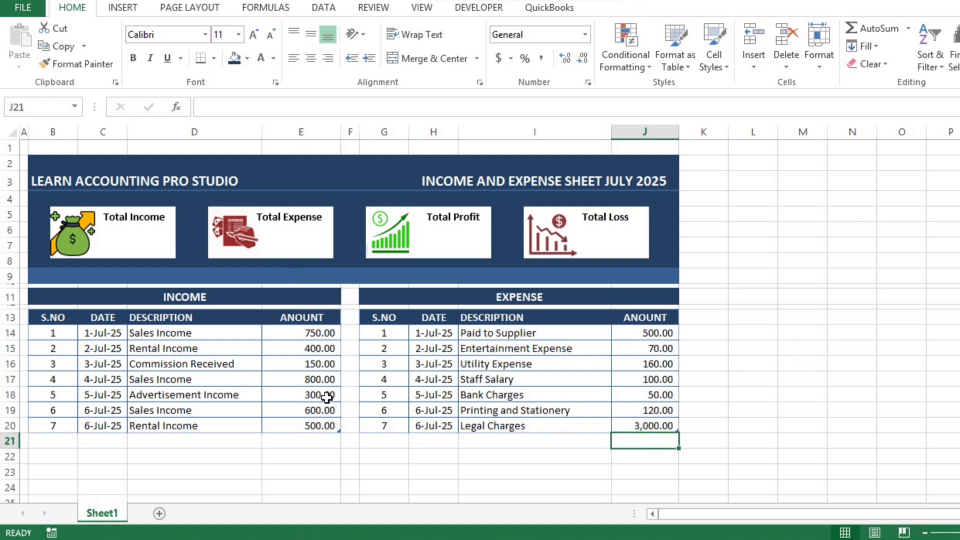
Format the income amounts in E14:E20 with the $ English (United States) accounting format.
left_click(322, 333)
key("shift+Down")
key("shift+Down")
key("shift+Down")
key("shift+Down")
key("shift+Down")
key("shift+Down")
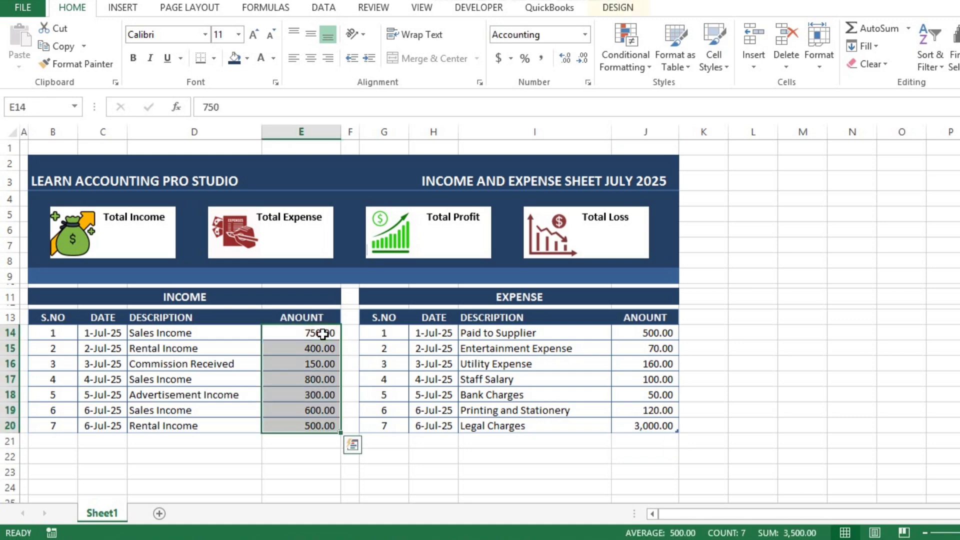
left_click(512, 59)
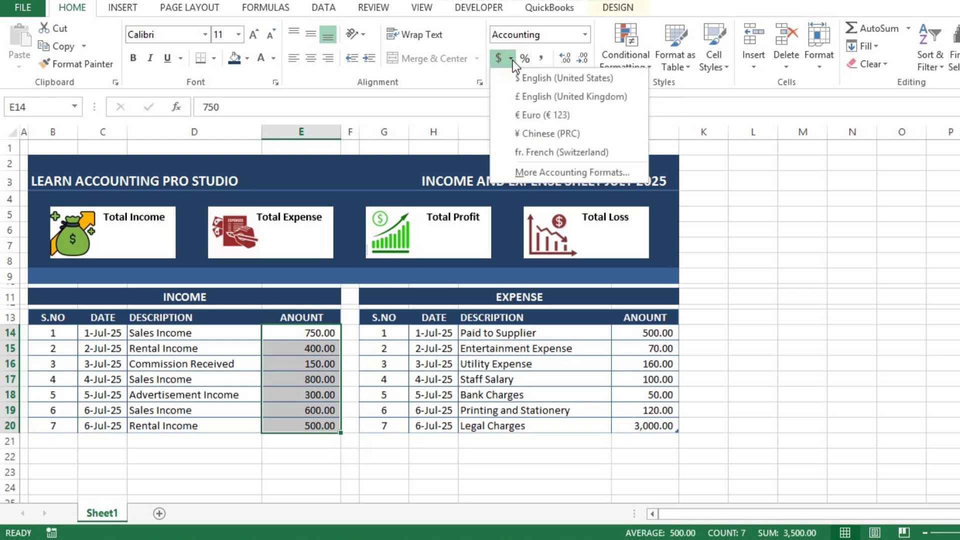
left_click(523, 76)
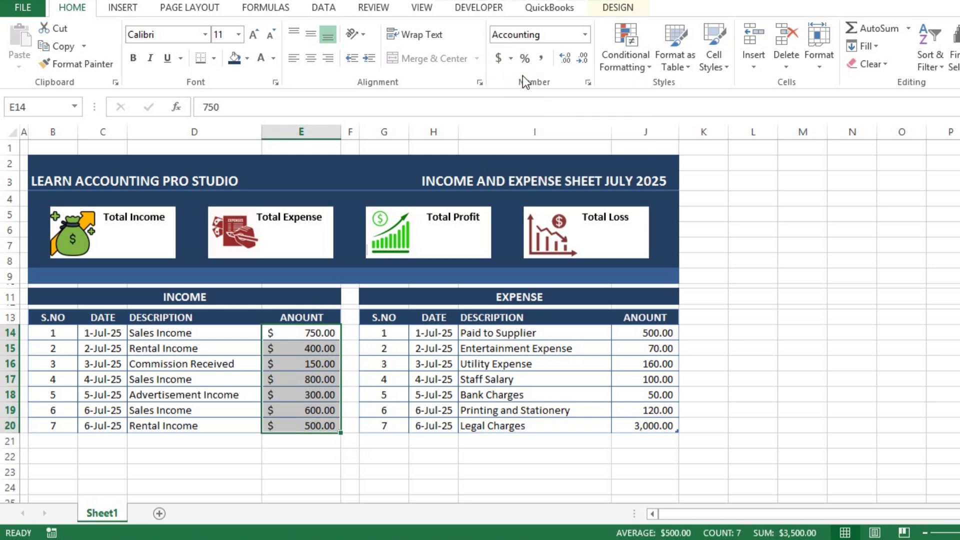
Apply the dollar accounting format to the expense amounts in J14:J20.
left_click(646, 332)
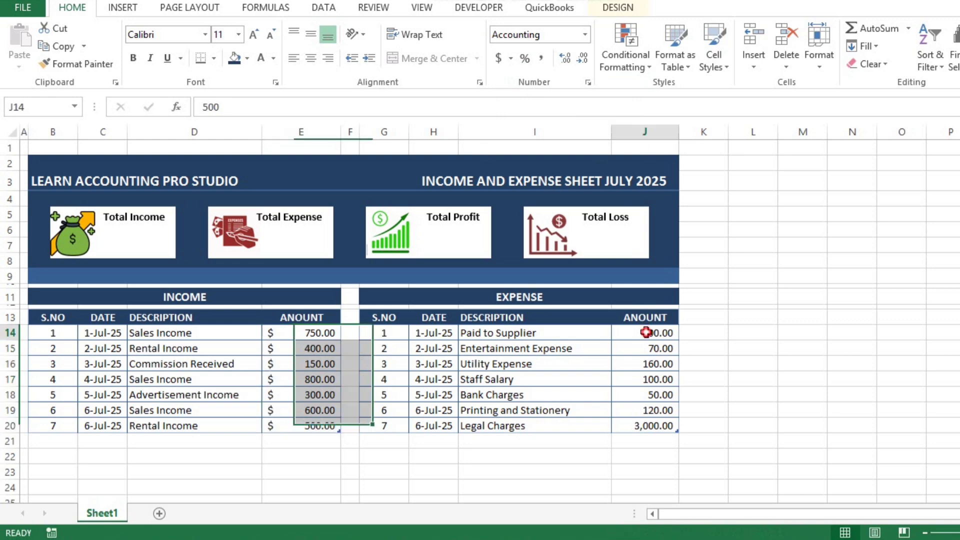
key("shift+Down")
key("shift+Down")
key("shift+Down")
key("shift+Down")
key("shift+Down")
key("shift+Down")
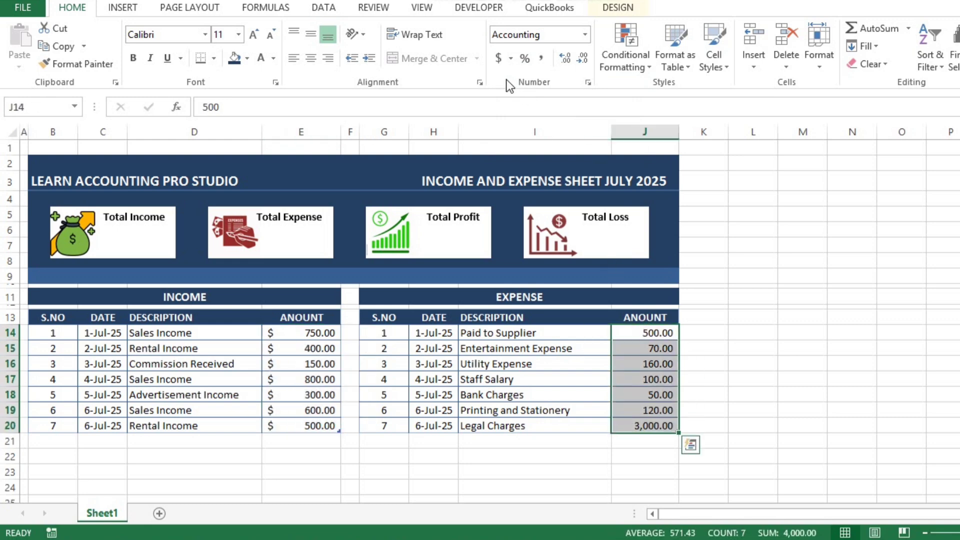
left_click(497, 64)
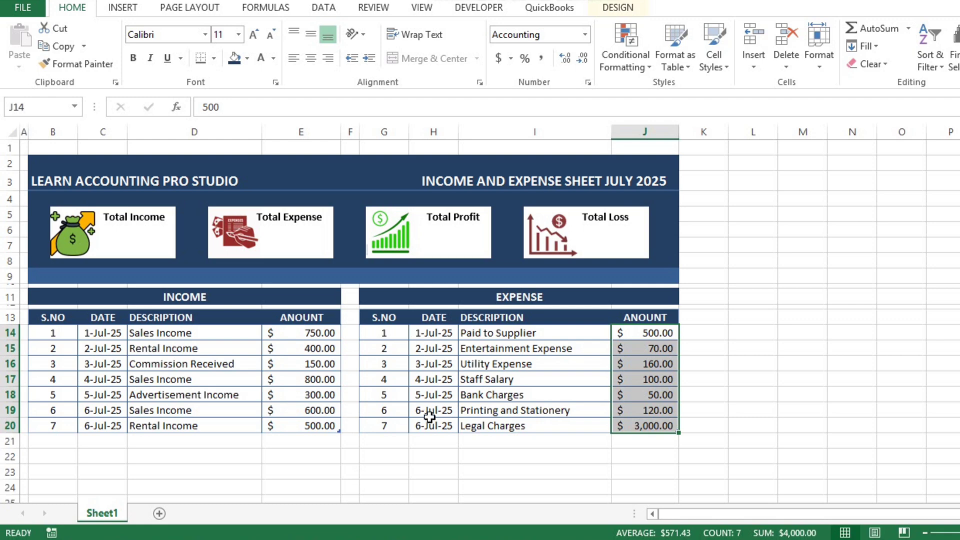
Add a new worksheet and enter the headings Income, Expense, Profit and Loss in cells B2 to E2.
left_click(159, 514)
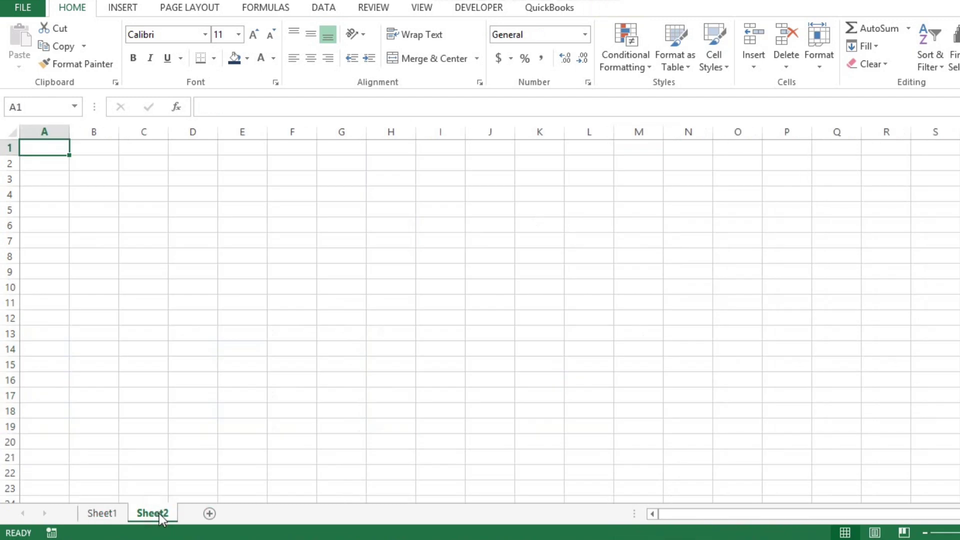
left_click(108, 165)
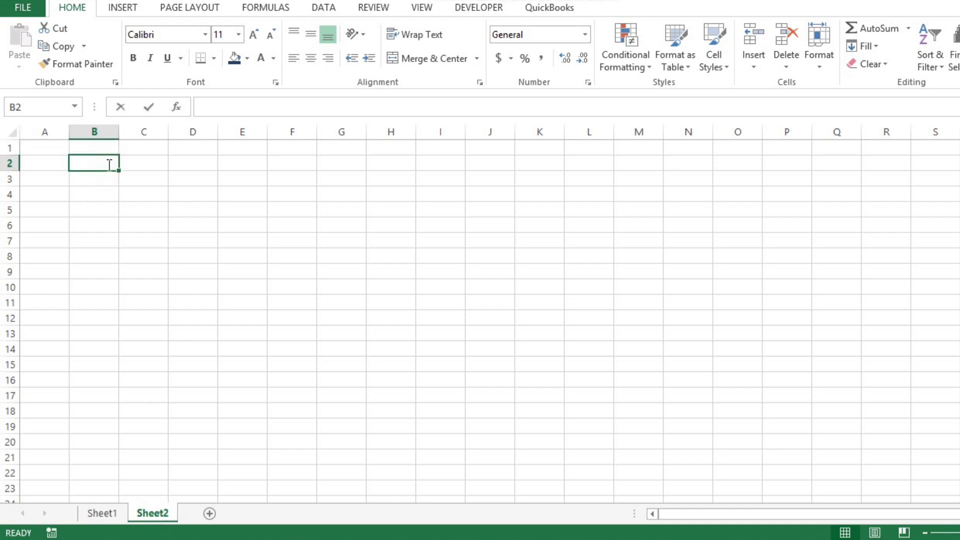
type("Income")
key("Tab")
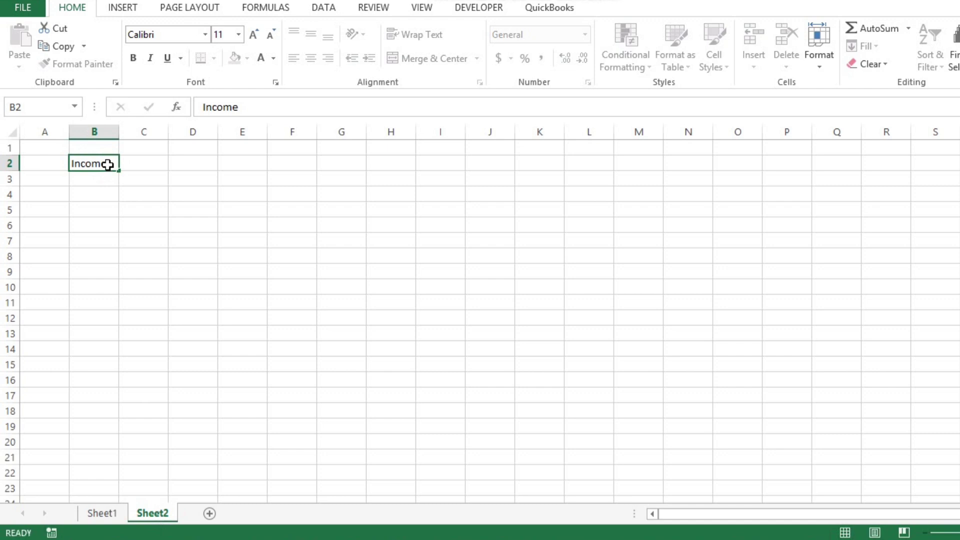
type("Expense")
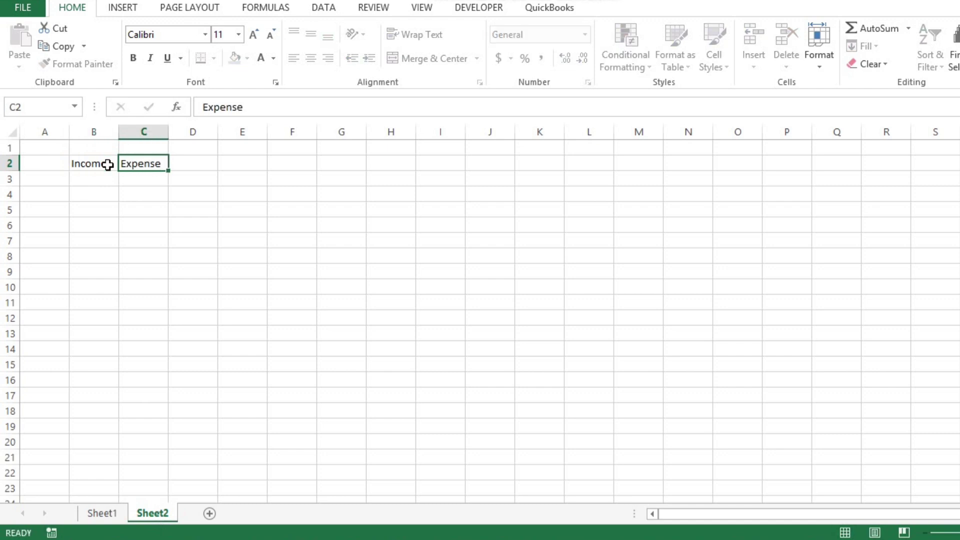
key("Tab")
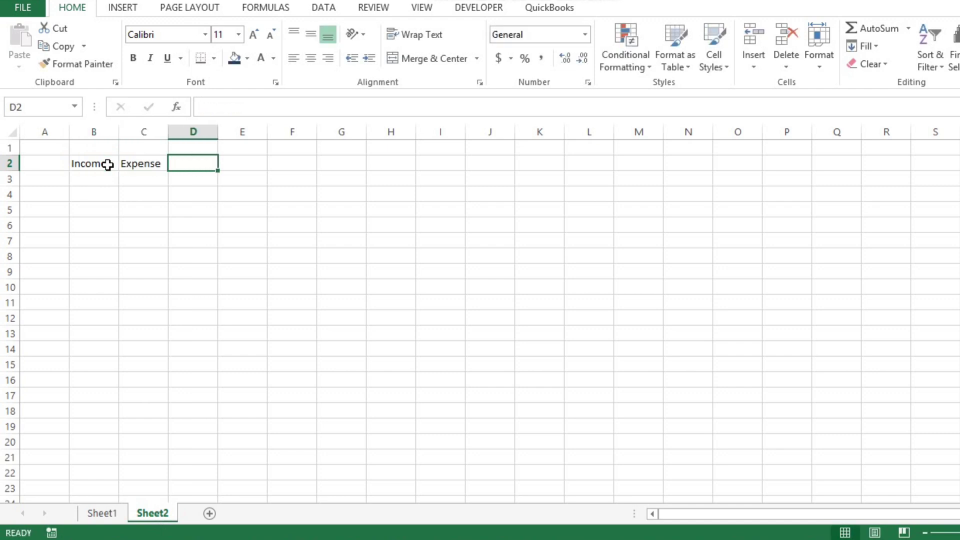
type("Profit")
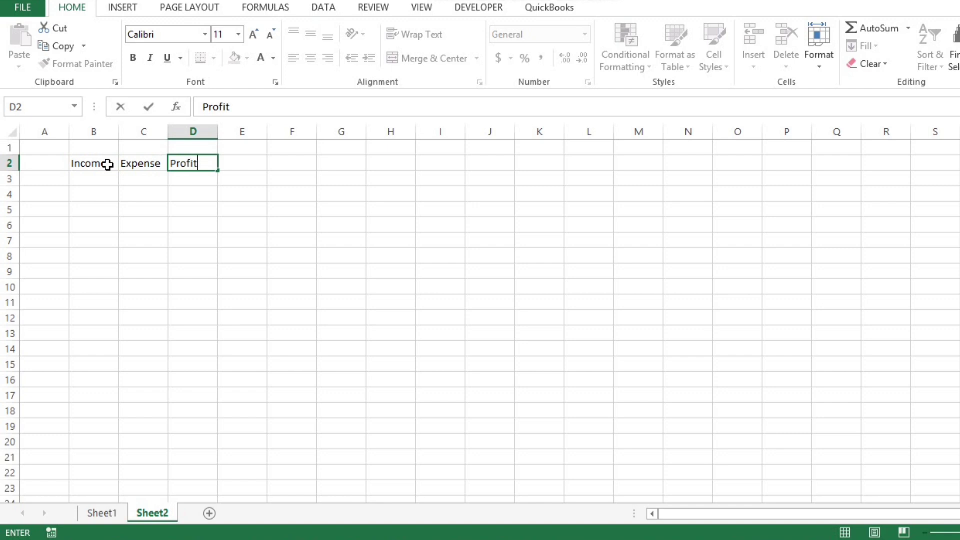
key("Tab")
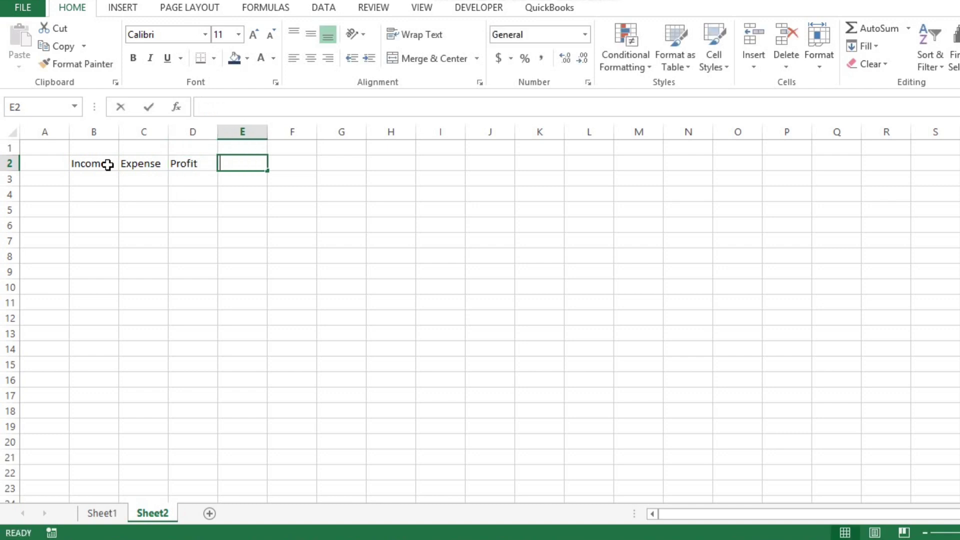
type("Loss")
key("Return")
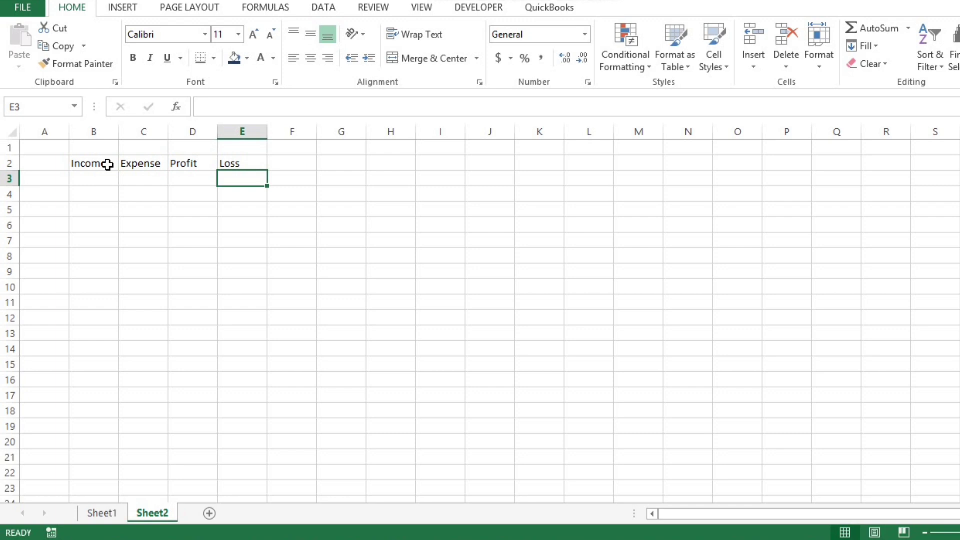
Enter a SUM formula in B3 under Income that totals the amount column of the income table on Sheet1.
key("Left")
key("Left")
key("Left")
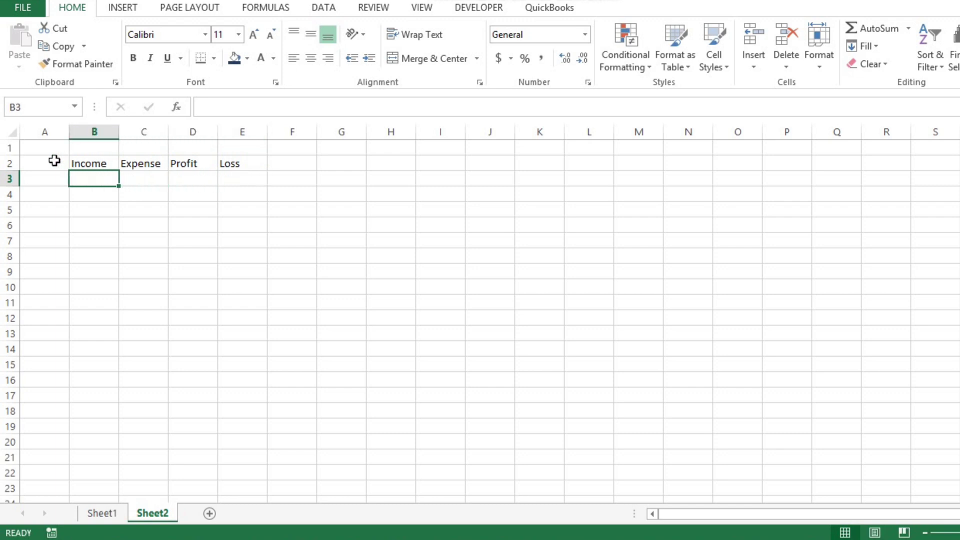
type("=su")
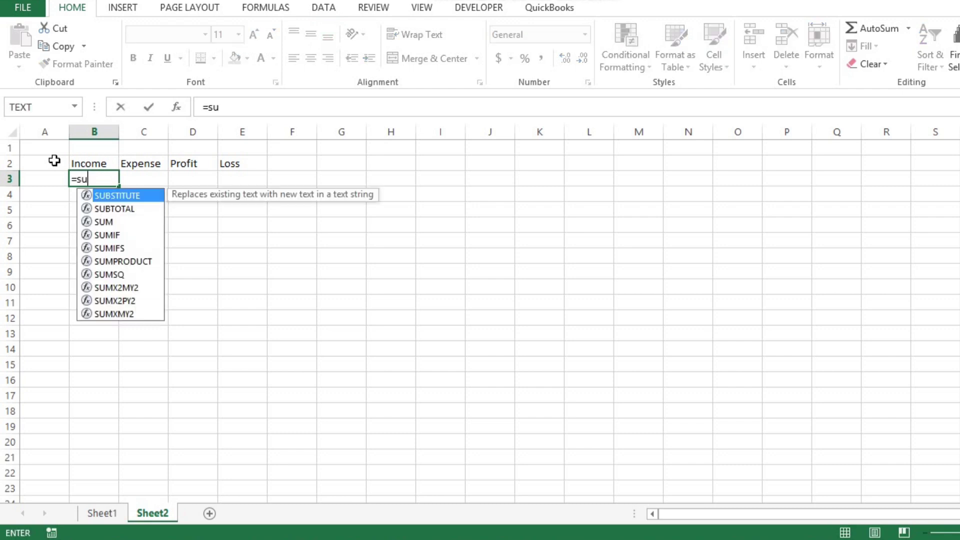
type("m(")
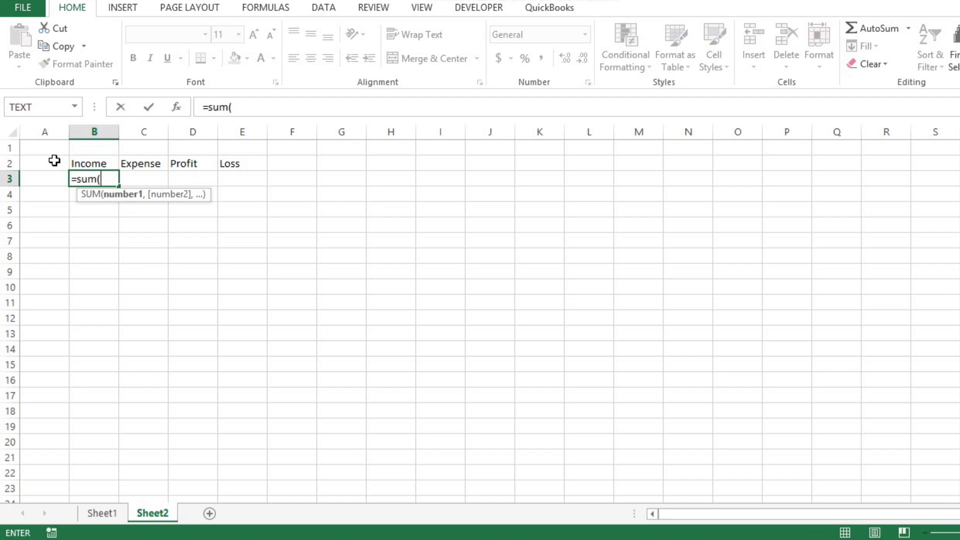
key("ctrl+Page_Up")
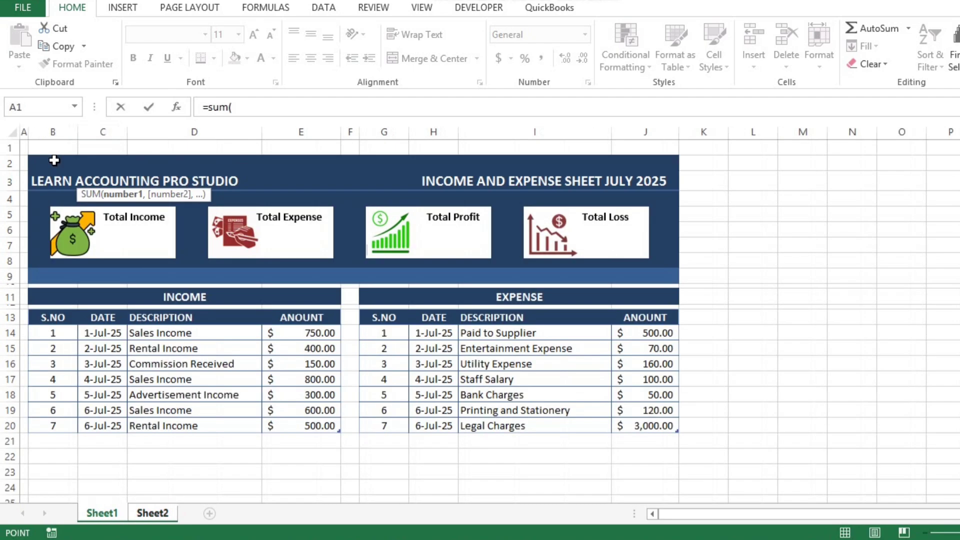
left_click(320, 307)
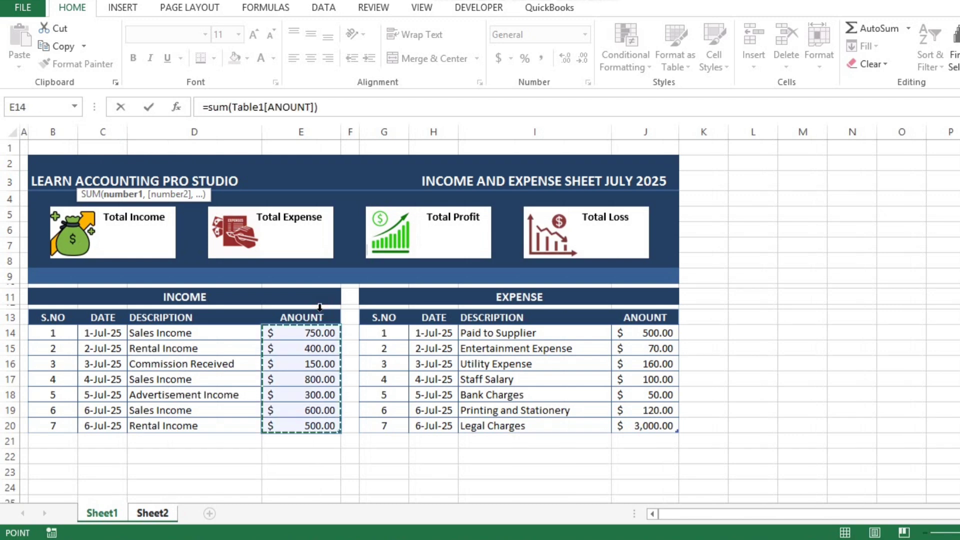
type(")")
key("Return")
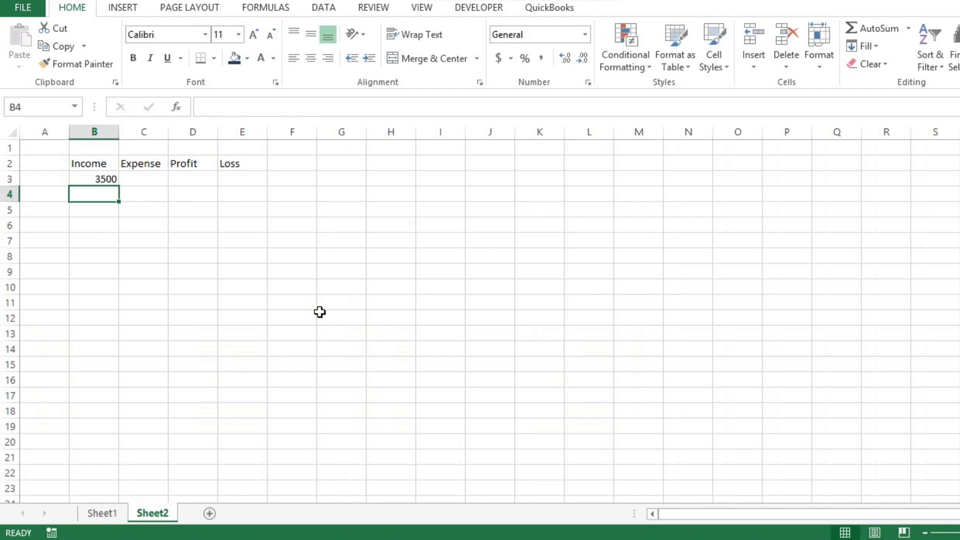
Enter a SUM formula in C3 under Expense that totals the amount column of the expense table on Sheet1.
key("Up")
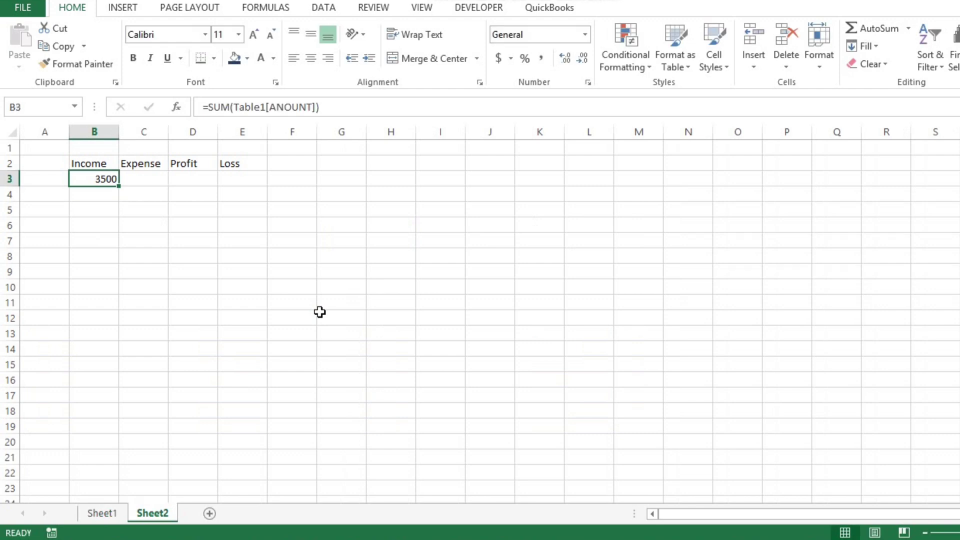
key("Right")
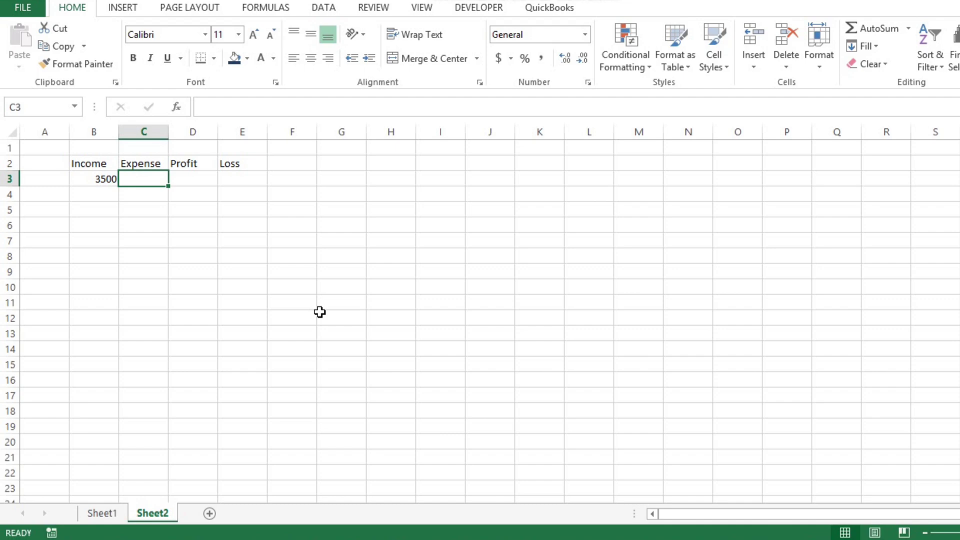
type("=")
type("s")
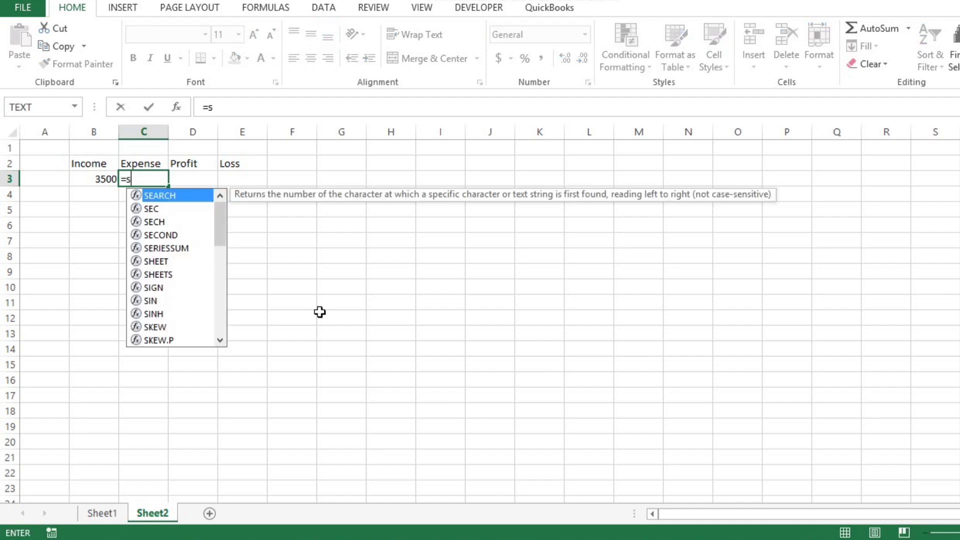
type("um(")
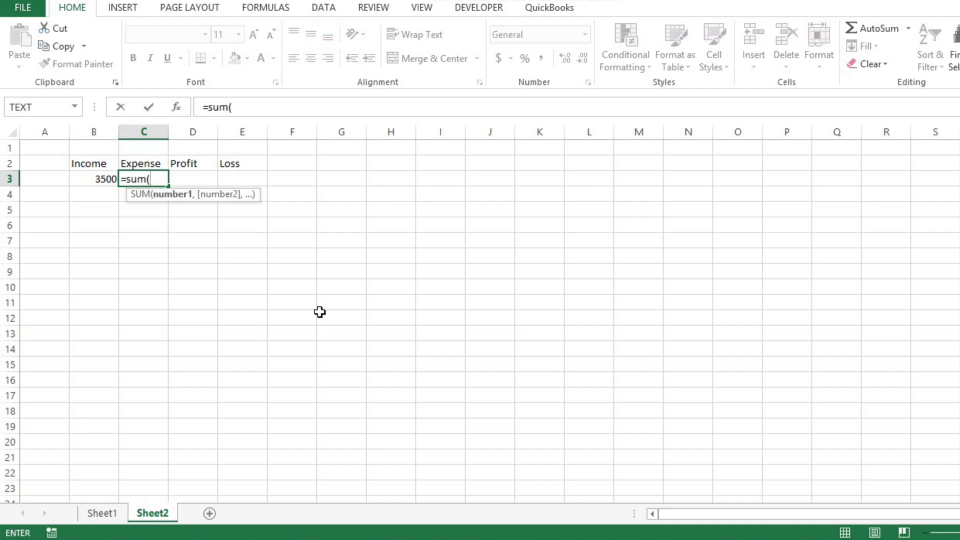
key("ctrl+Page_Up")
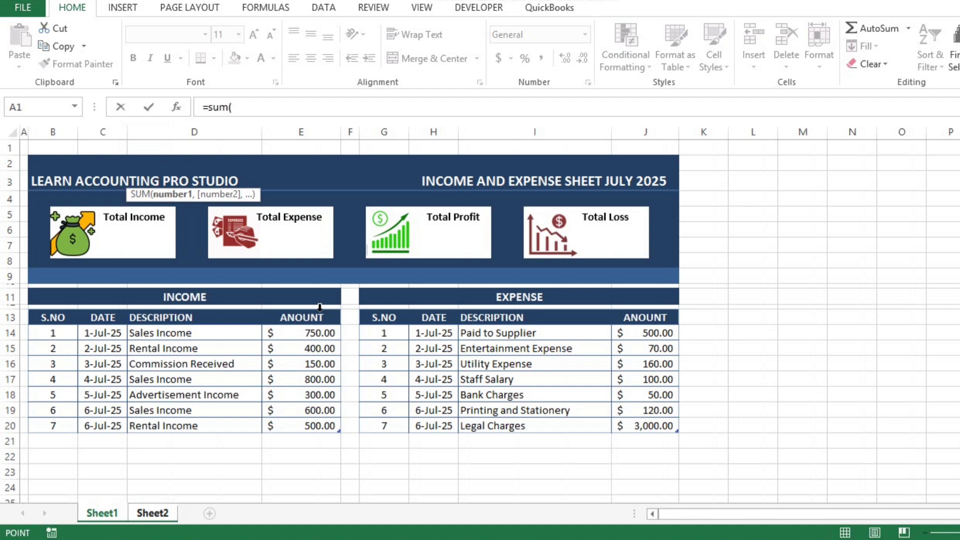
left_click(658, 305)
type(")")
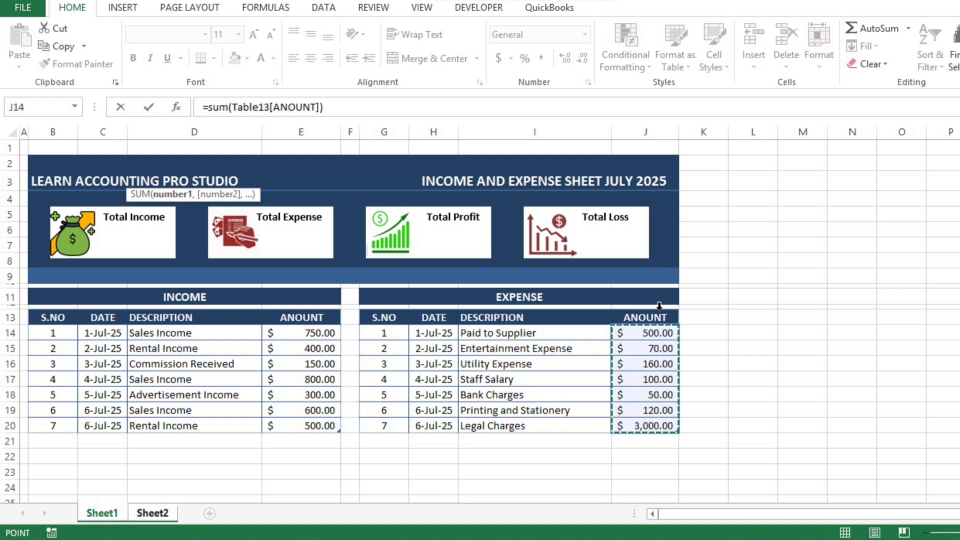
key("Return")
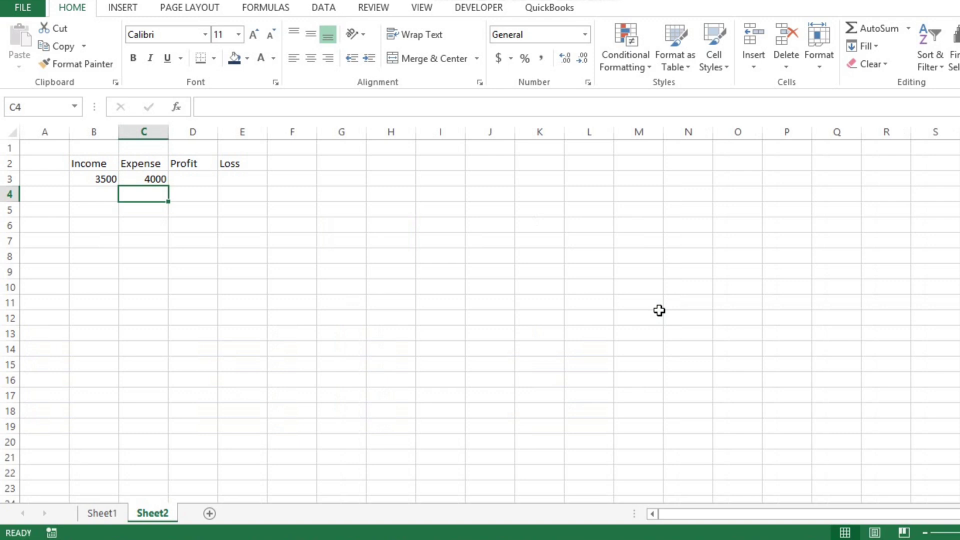
Enter the profit formula =IF(B3>C3,B3-C3,0) in cell D3 under the Profit heading.
key("Up")
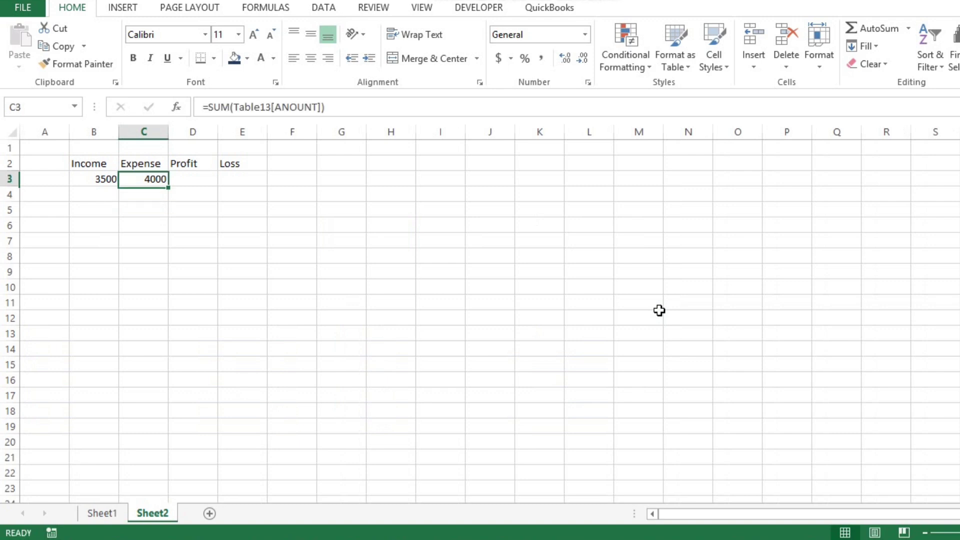
key("Right")
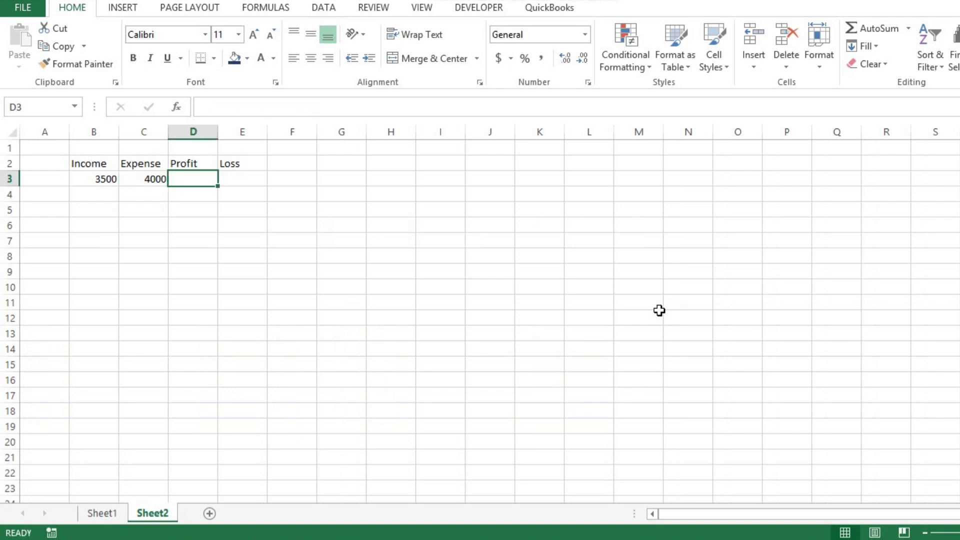
type("=")
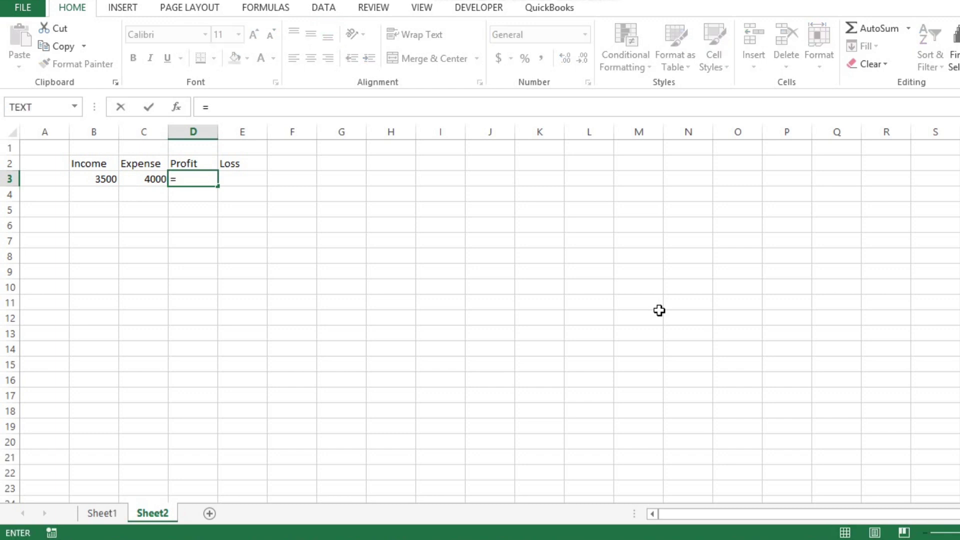
type("if")
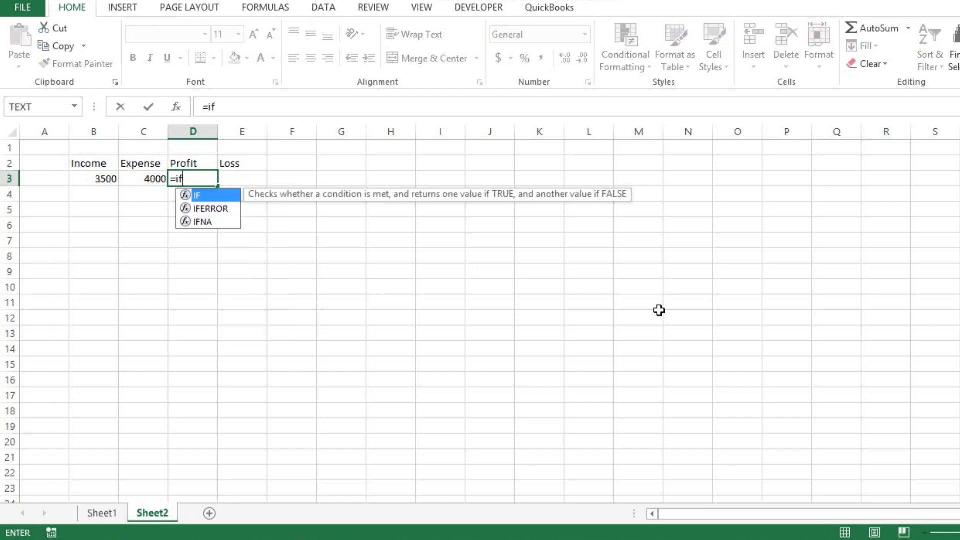
type("(")
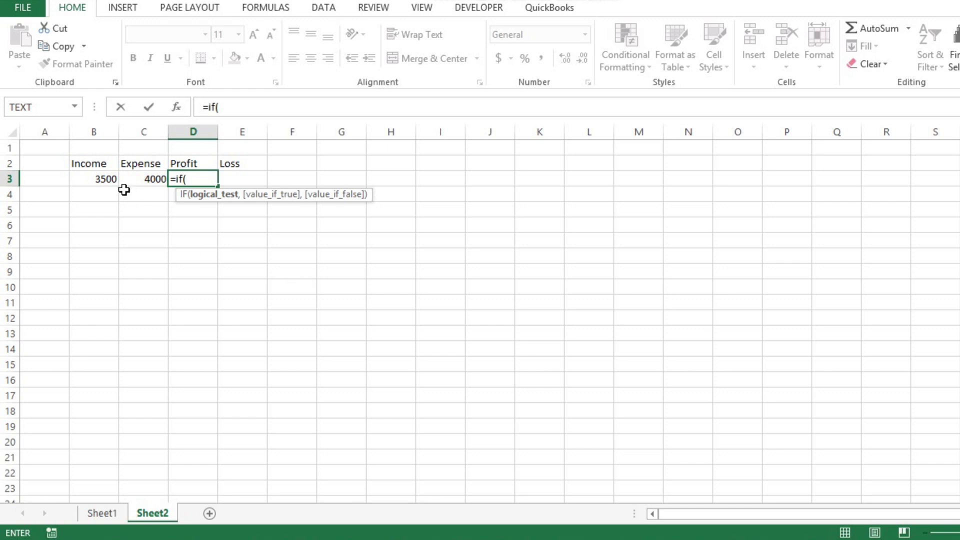
left_click(110, 179)
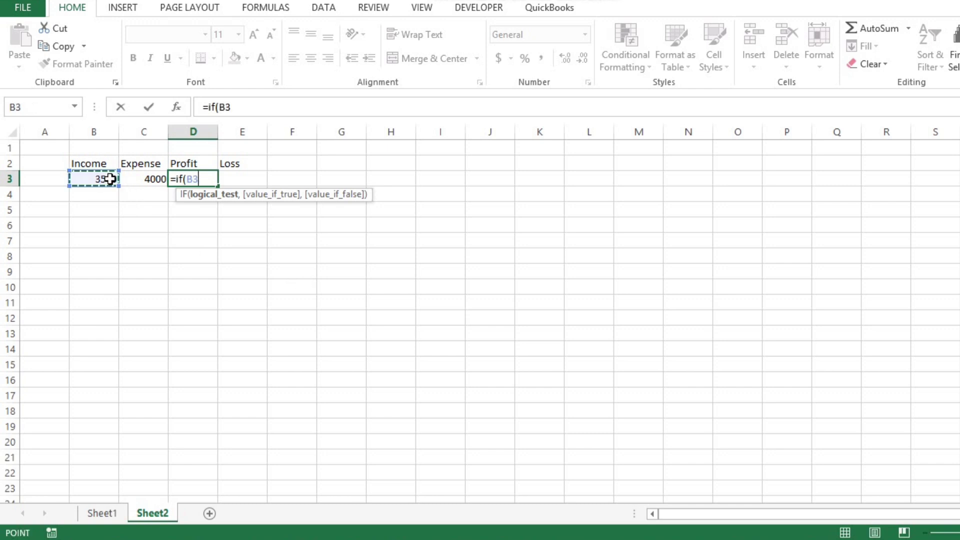
type(">")
left_click(144, 176)
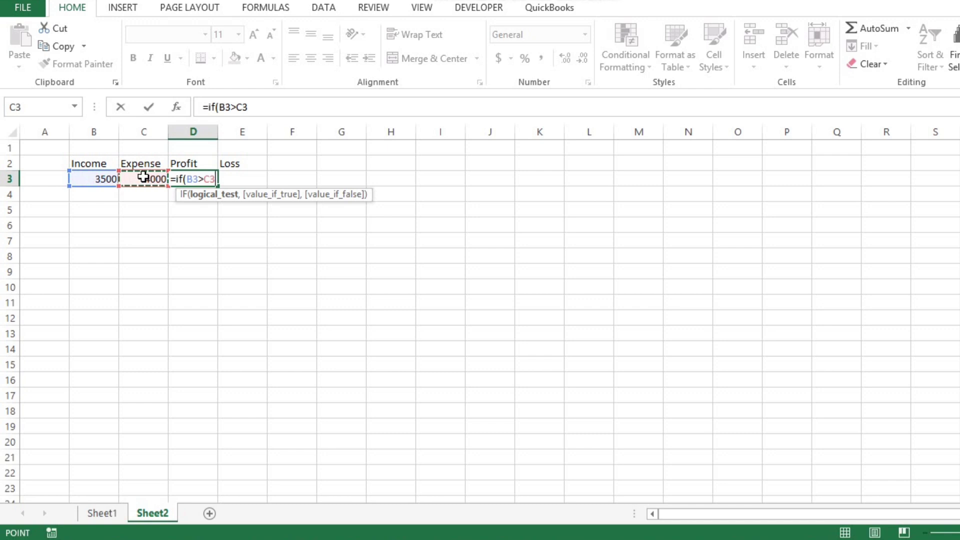
type(",")
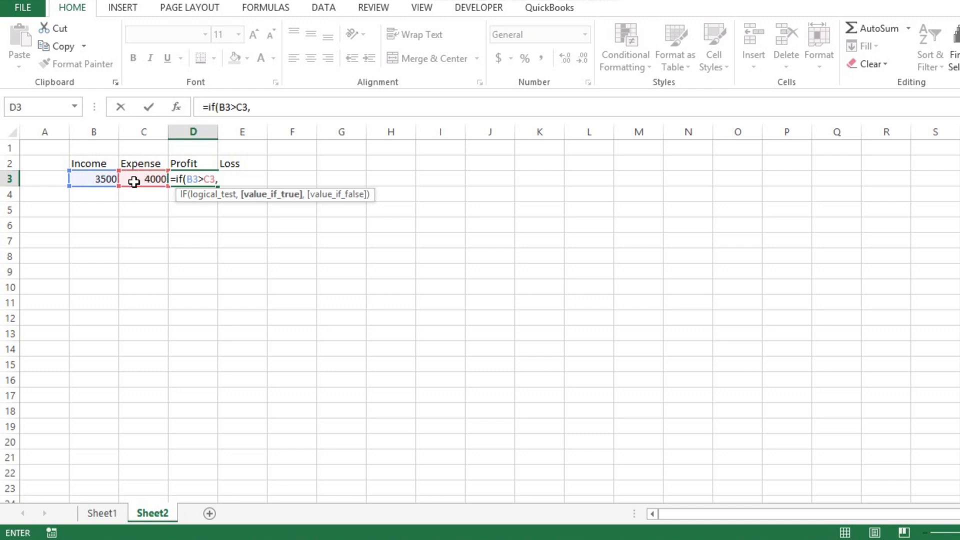
left_click(95, 180)
type("-")
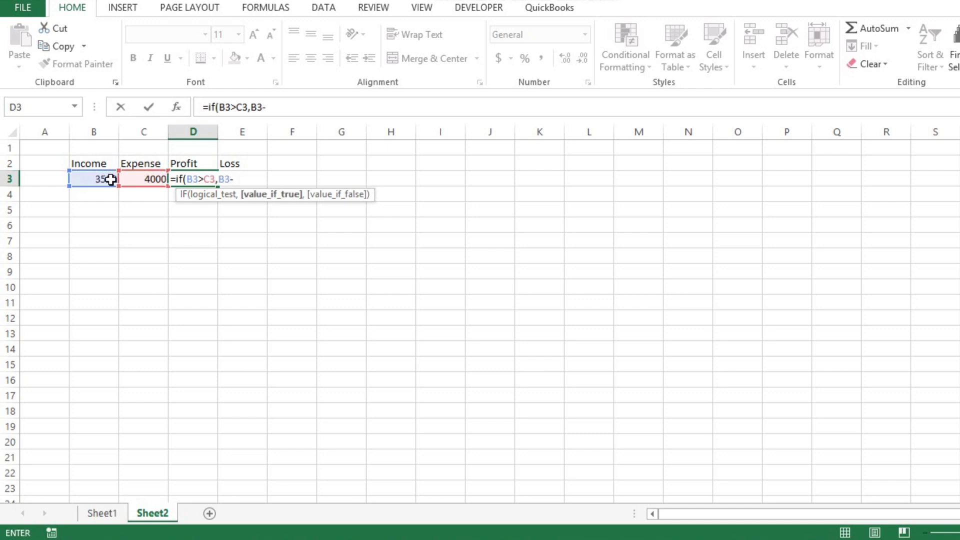
left_click(138, 179)
type(",0")
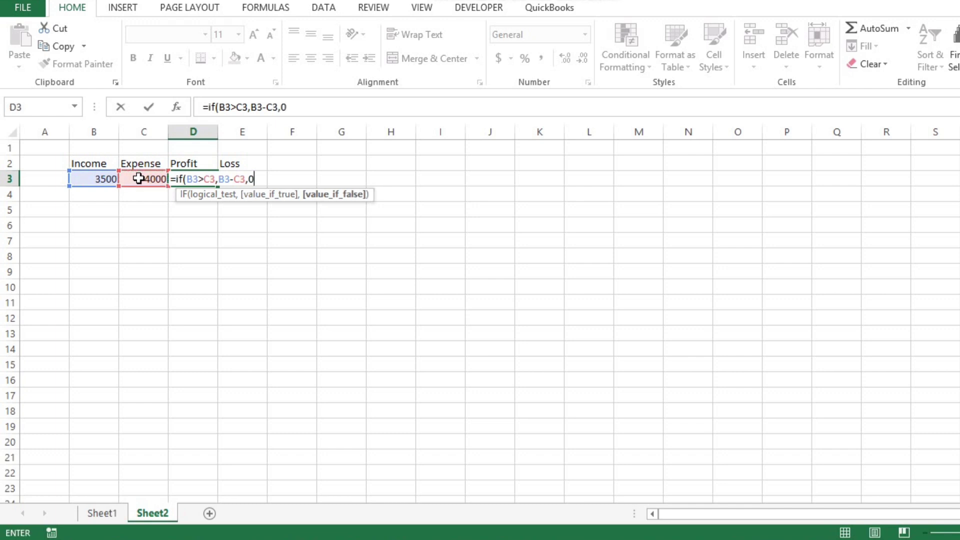
type(")")
key("Return")
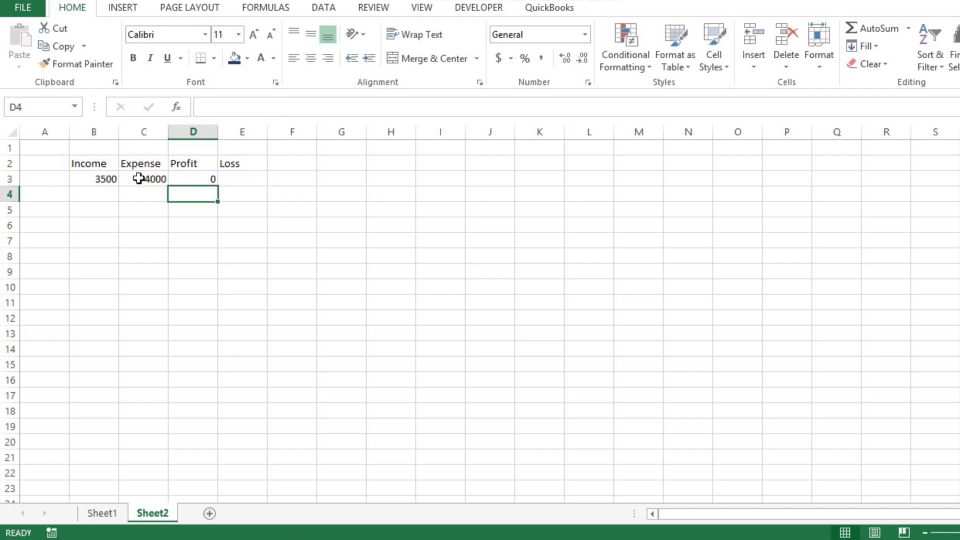
Enter the loss formula =IF(B3<C3,C3-B3,0) in cell E3 under the Loss heading.
key("Up")
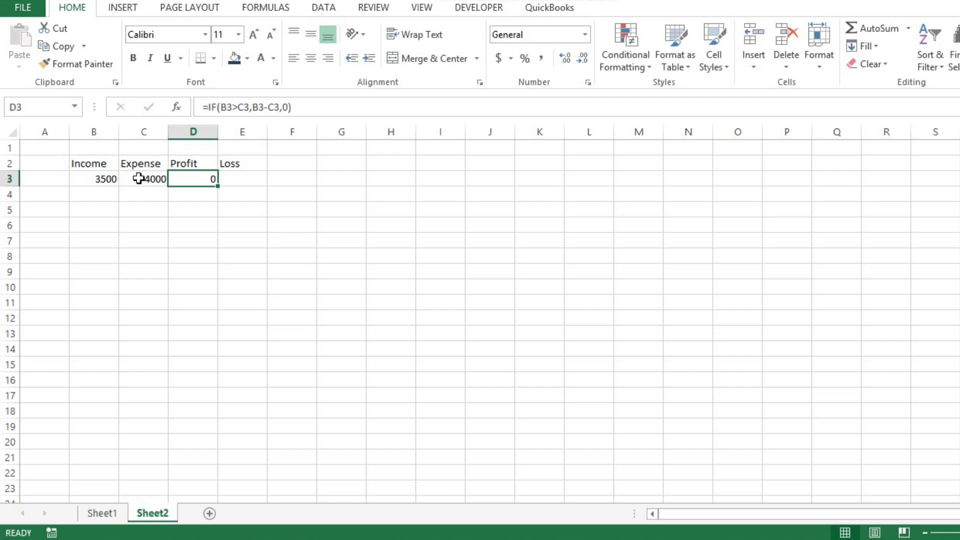
key("Right")
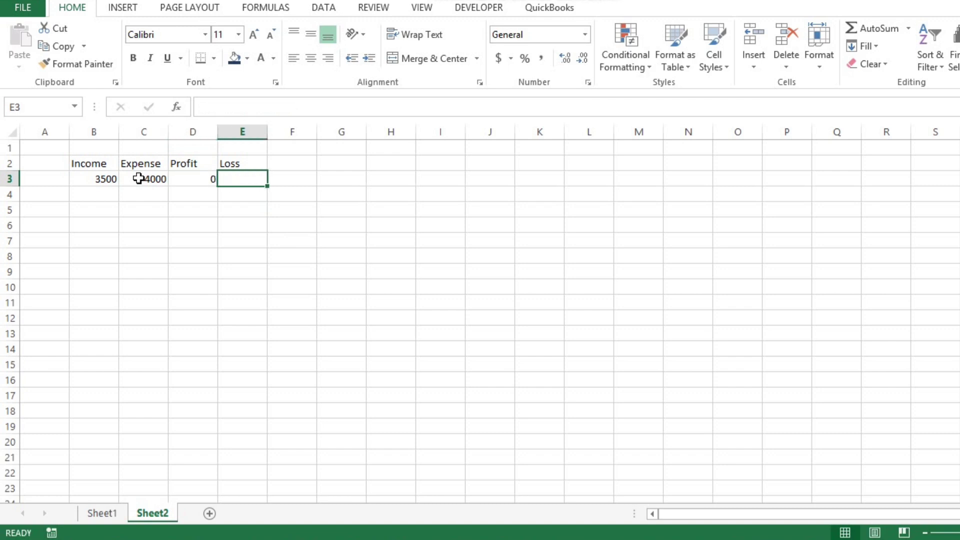
type("=")
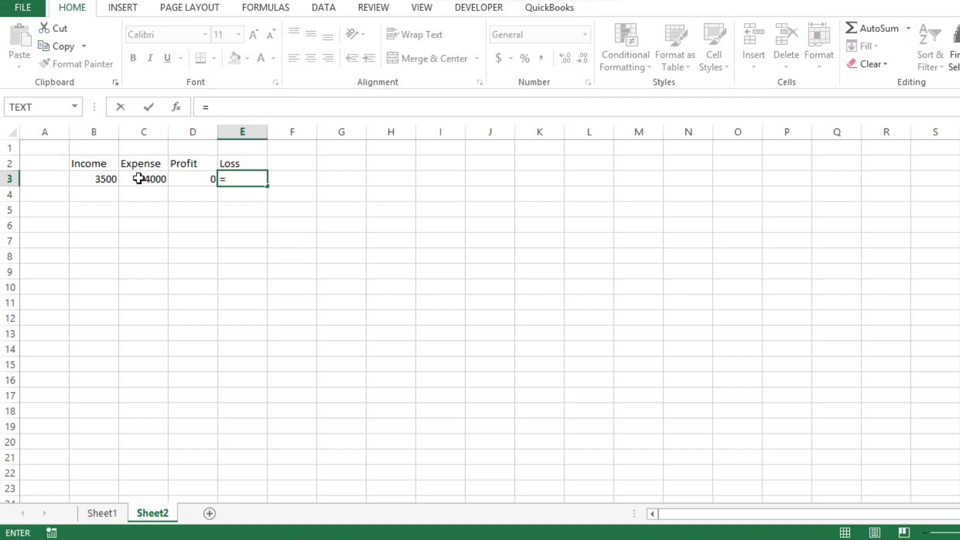
type("i")
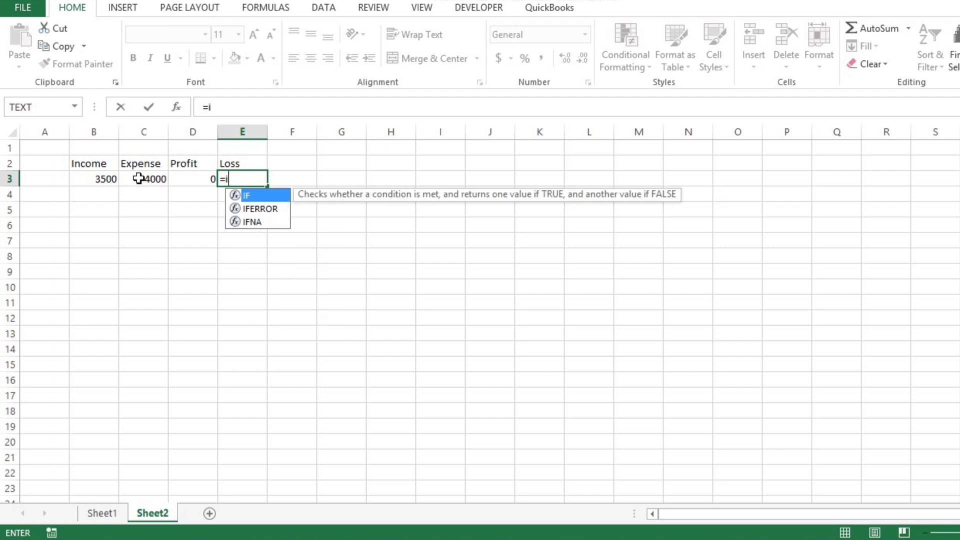
type("f(")
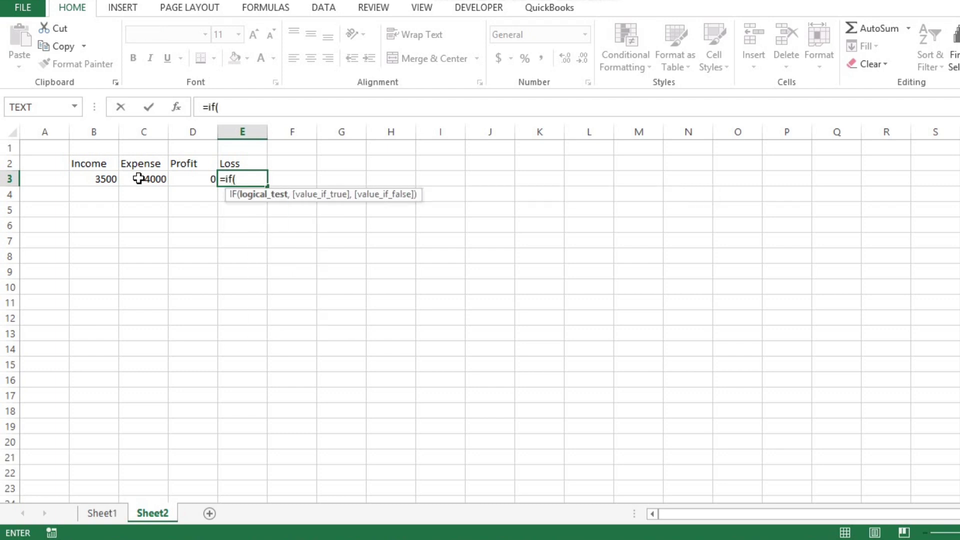
left_click(106, 179)
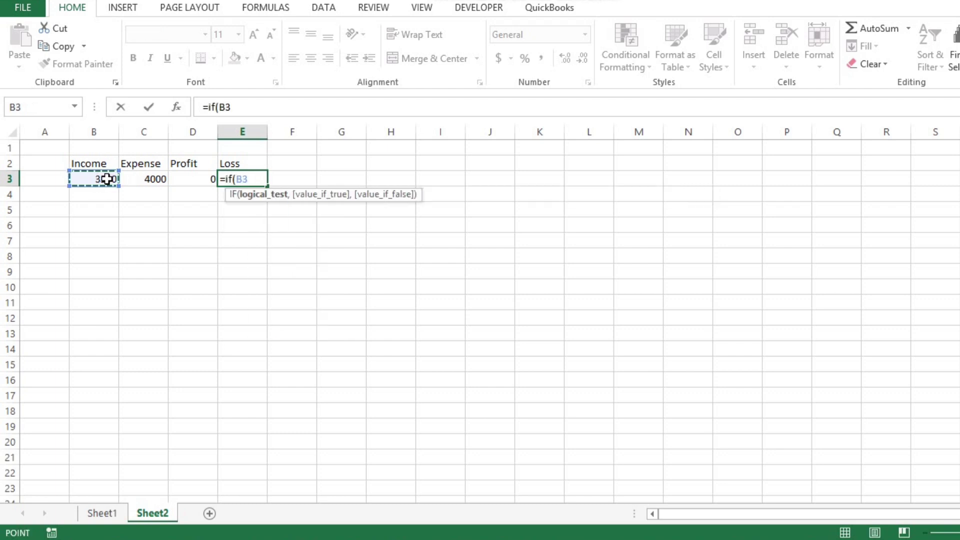
type("<")
left_click(142, 179)
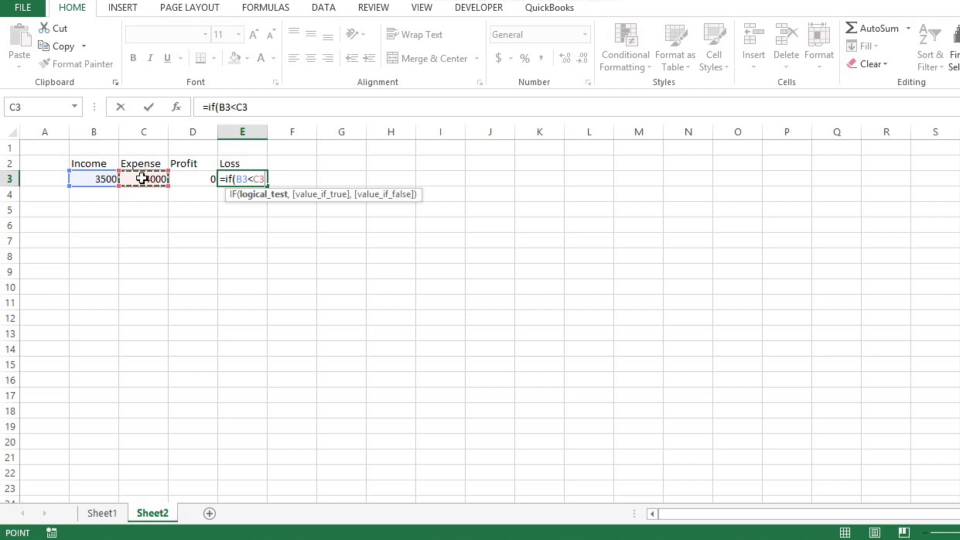
type(",")
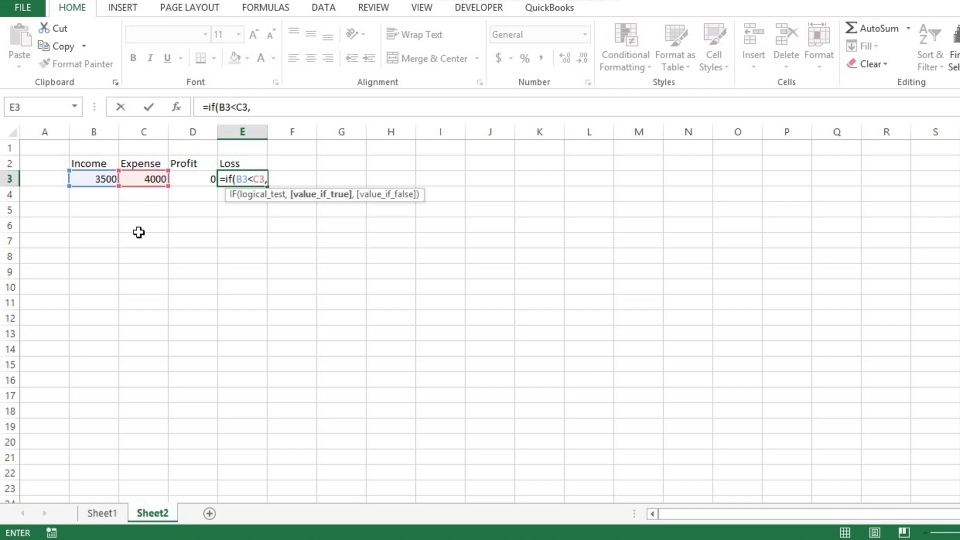
left_click(142, 178)
type("-")
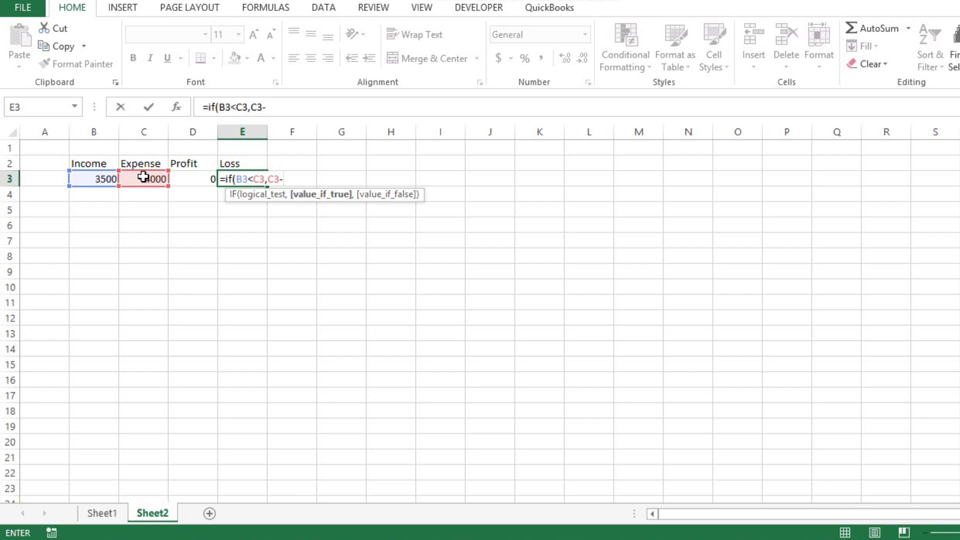
left_click(97, 178)
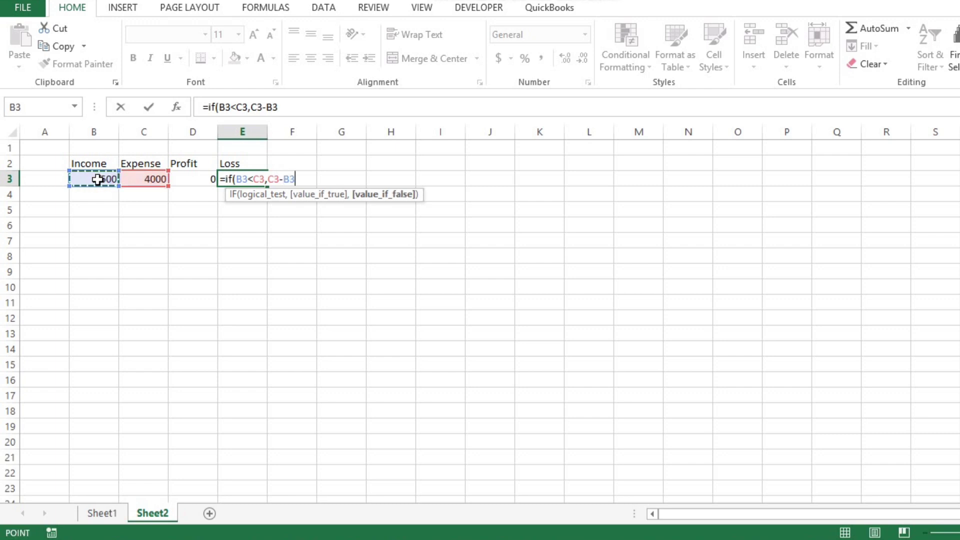
type(",0)")
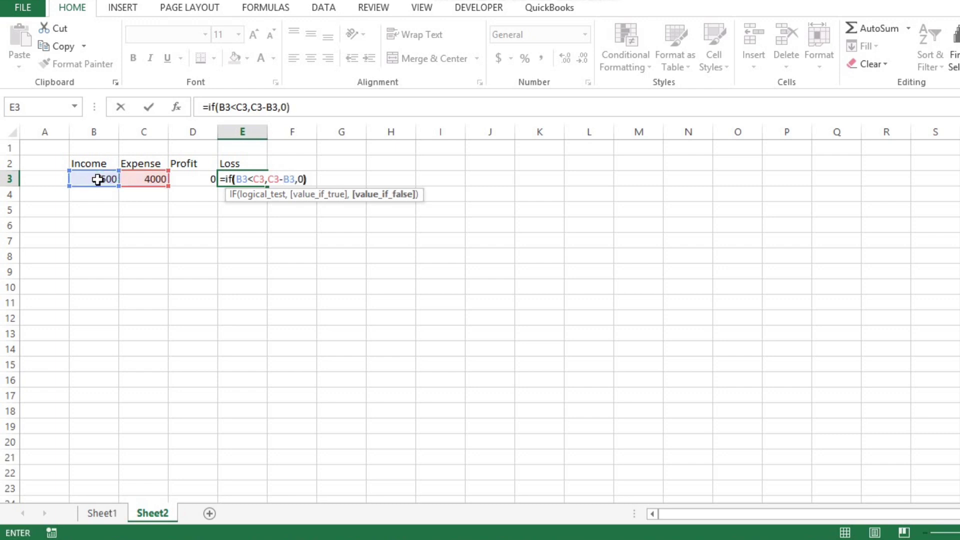
key("Return")
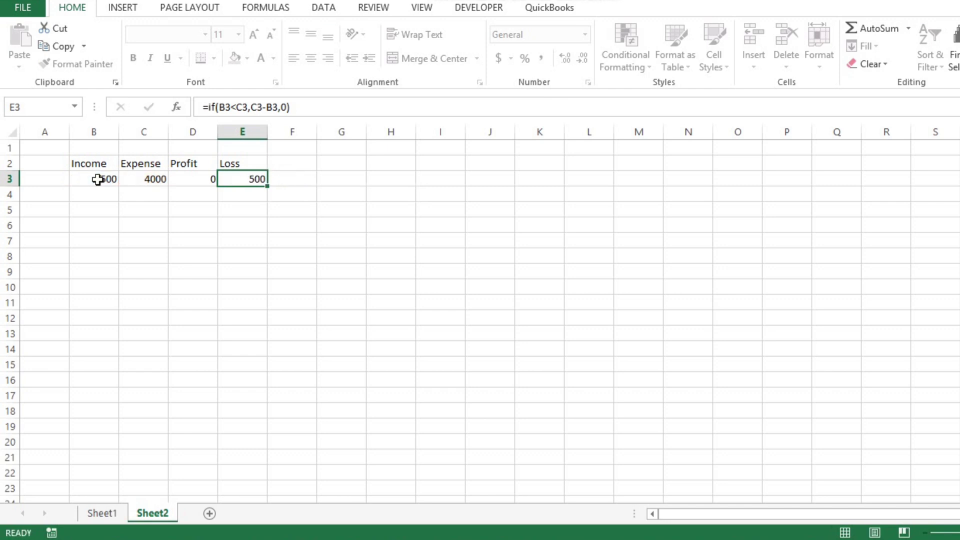
key("Up")
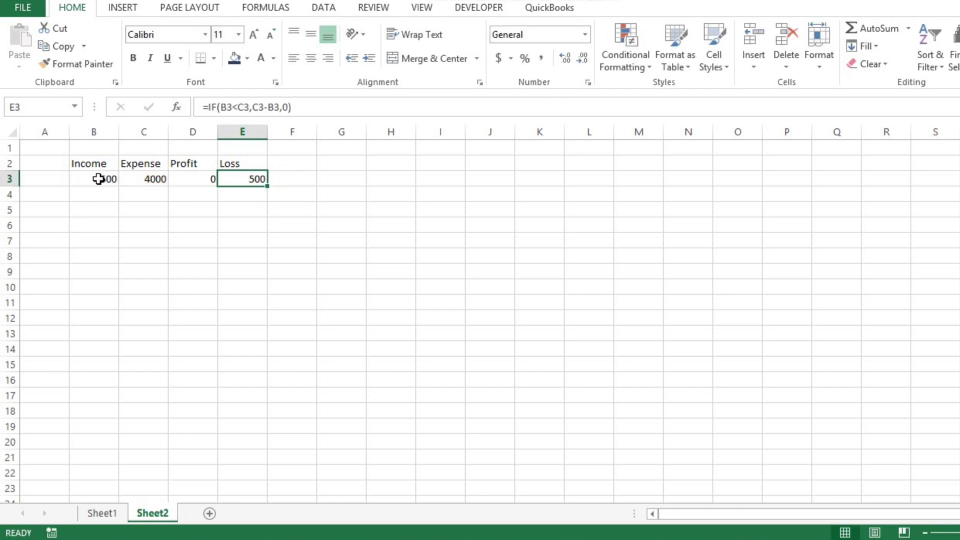
Format cells B3 to E3 as accounting amounts with a dollar sign, thousands separator and no decimal places.
left_click(99, 179)
key("shift+Right")
key("shift+Right")
key("shift+Right")
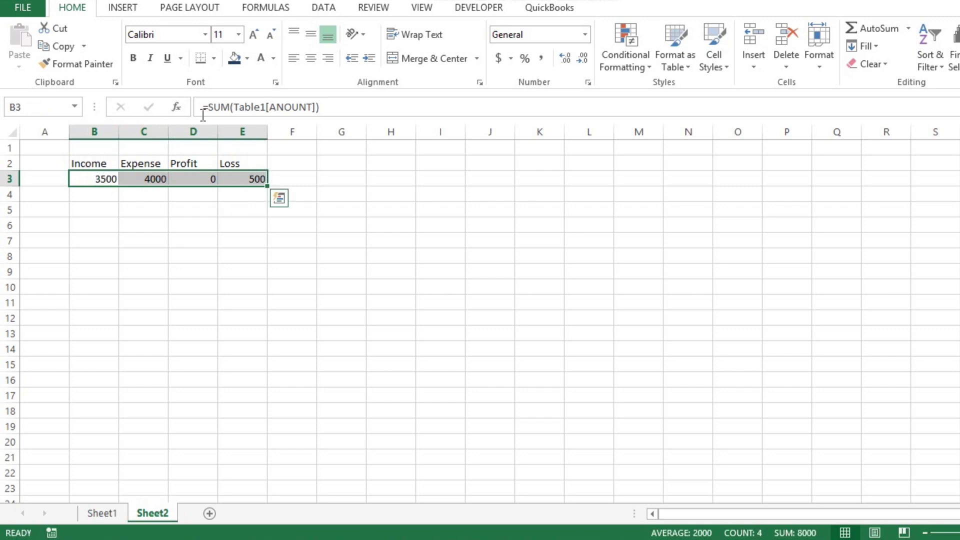
left_click(542, 61)
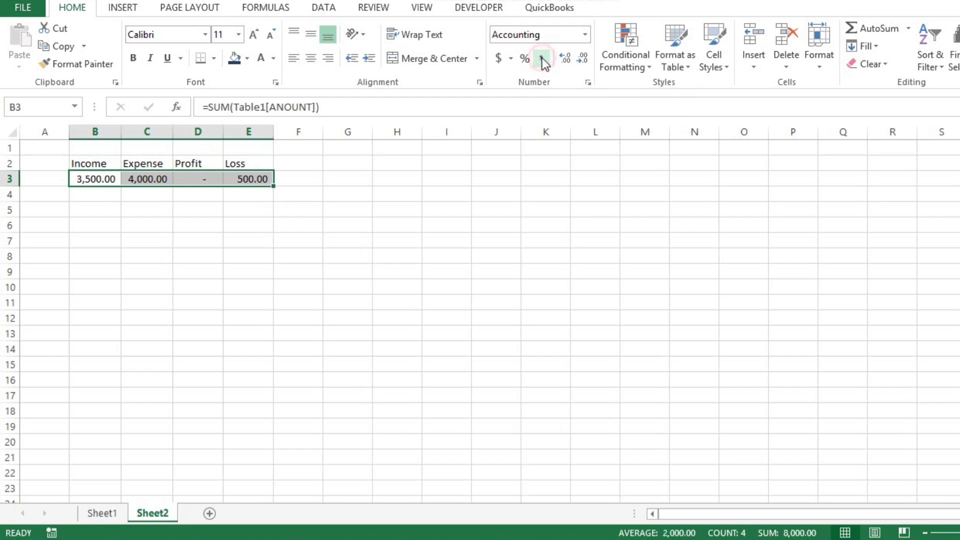
left_click(498, 60)
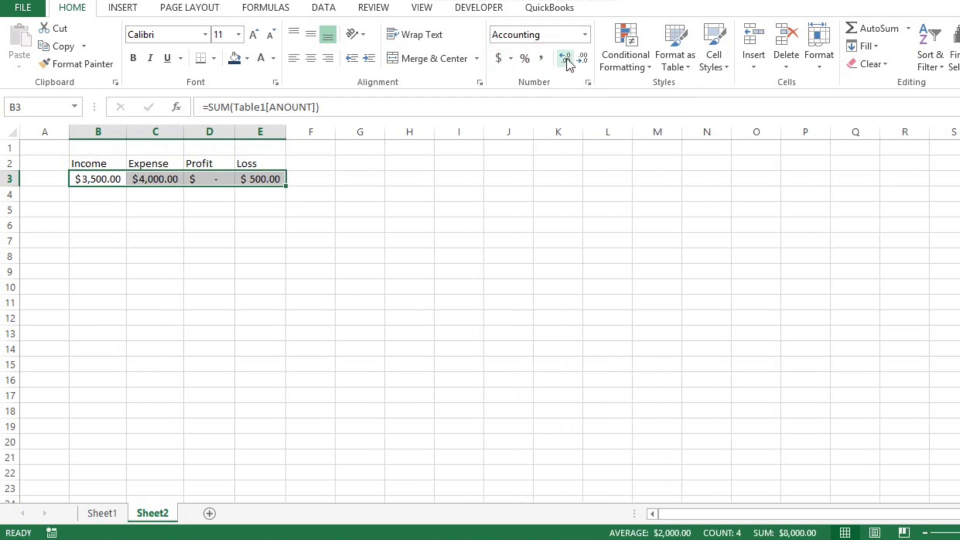
left_click(582, 58)
left_click(582, 57)
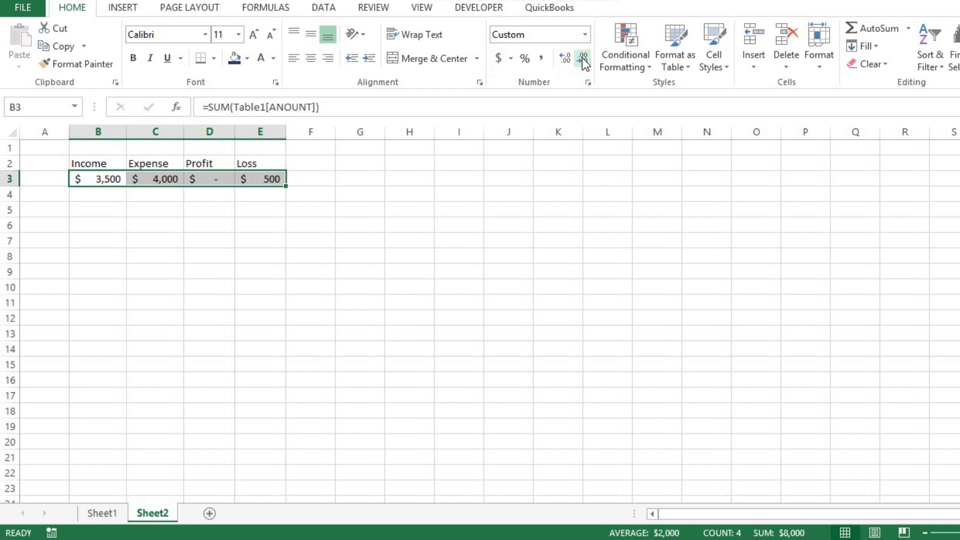
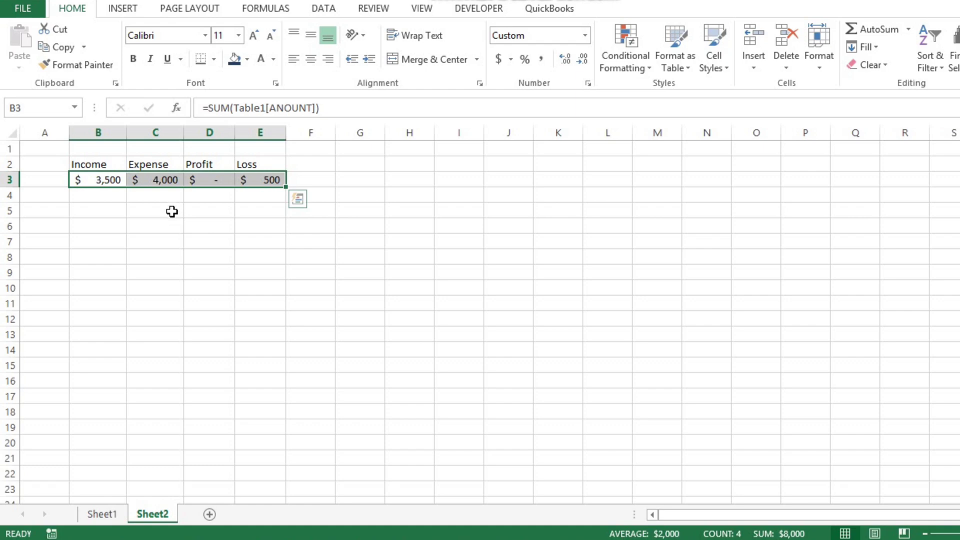
left_click(172, 208)
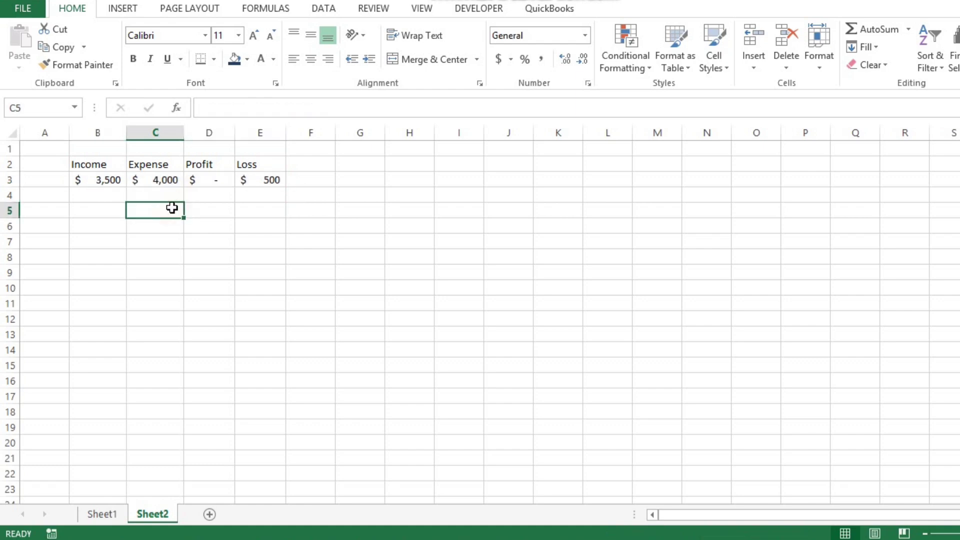
On Sheet1, draw a text box beneath the Total Income label inside its summary box.
key("ctrl+Page_Up")
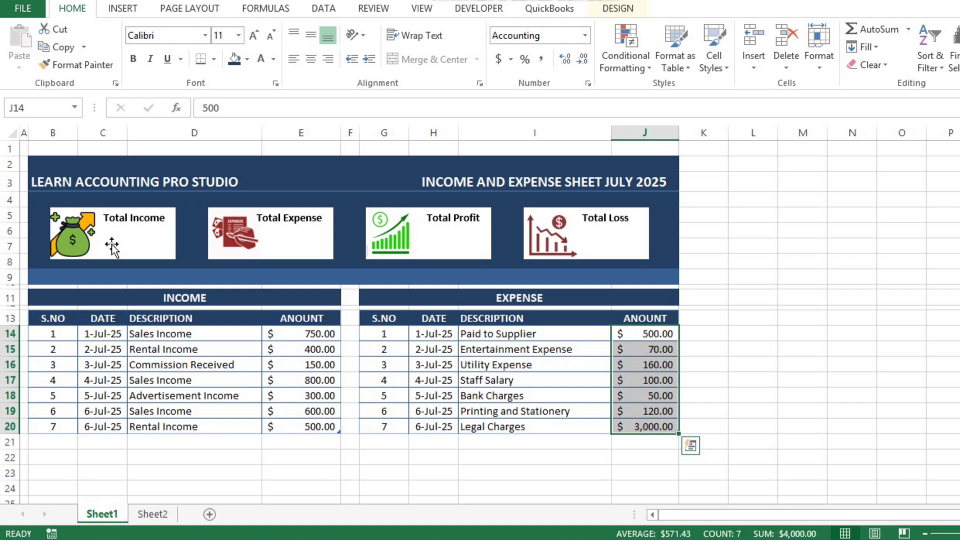
left_click(123, 9)
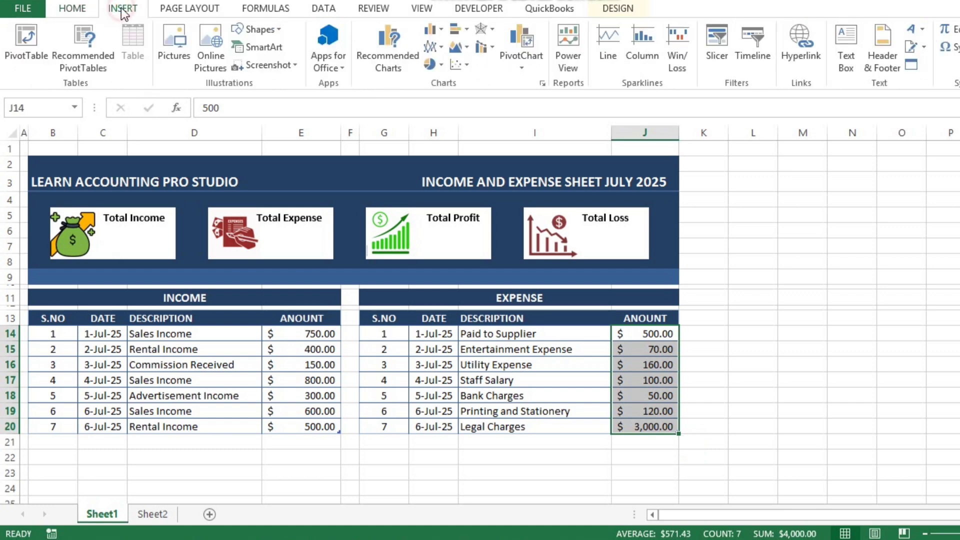
left_click(275, 29)
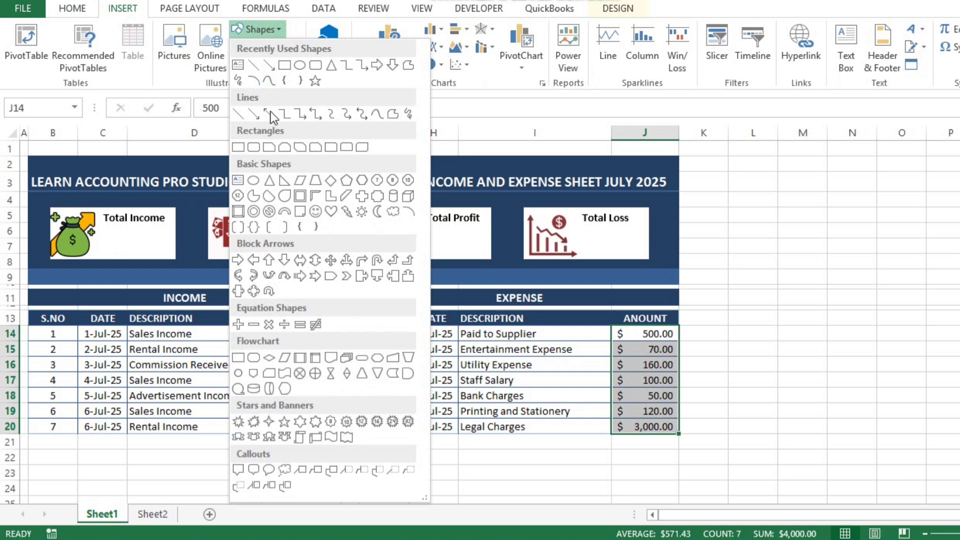
left_click(238, 181)
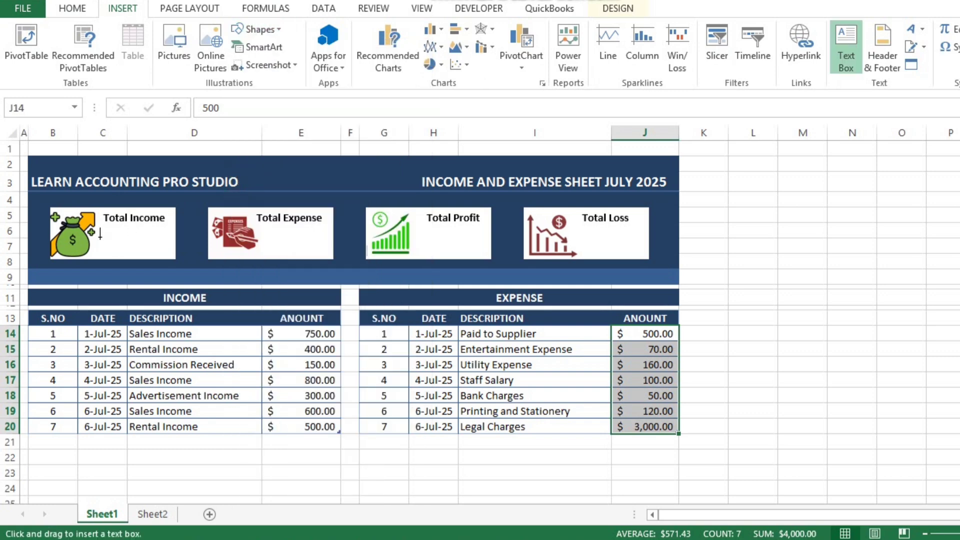
left_click_drag(99, 235, 172, 255)
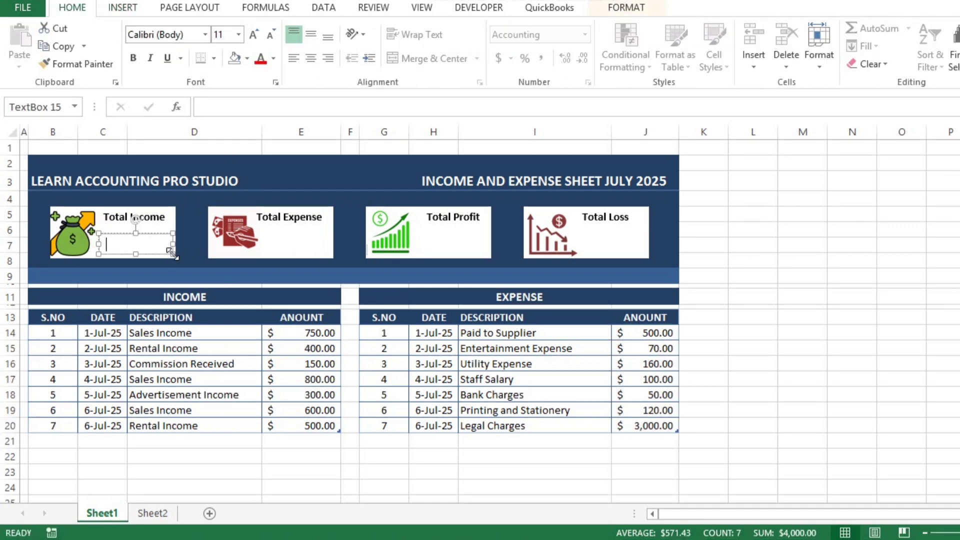
Link the new text box under Total Income to the income total with the formula =Sheet2!B3.
left_click(252, 106)
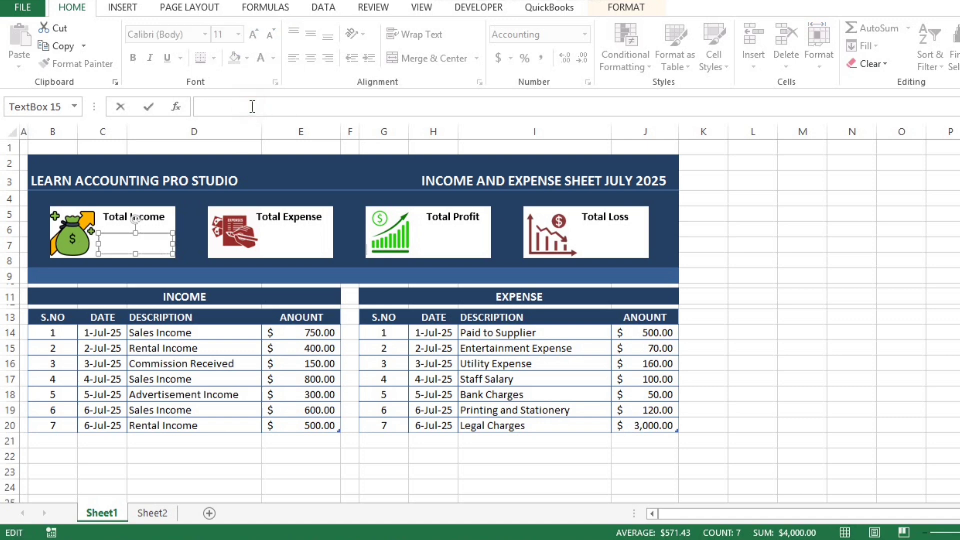
type("=")
left_click(167, 509)
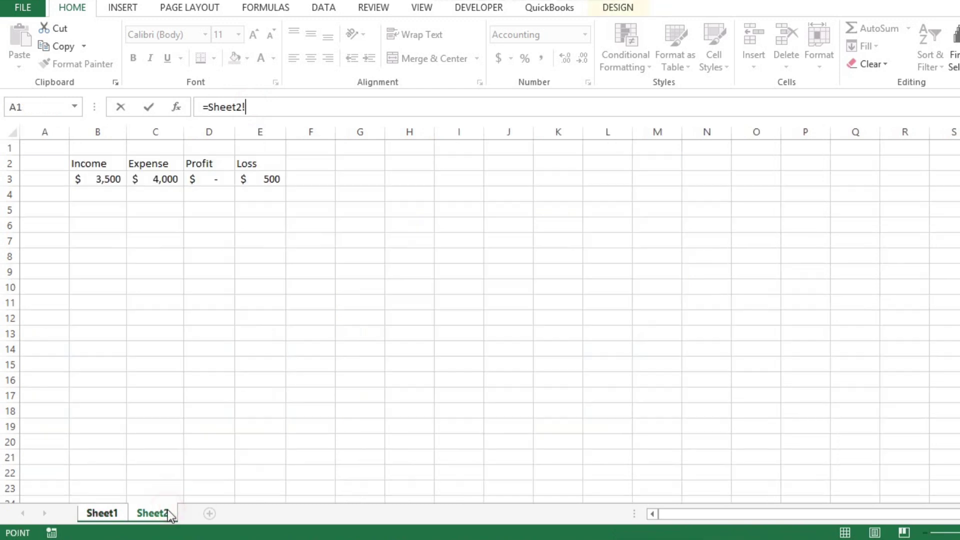
left_click(105, 180)
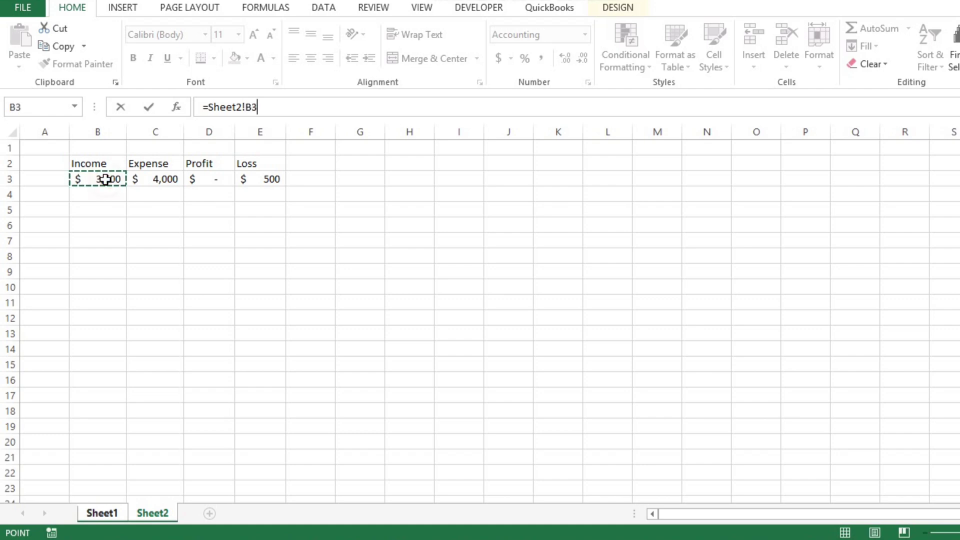
key("Return")
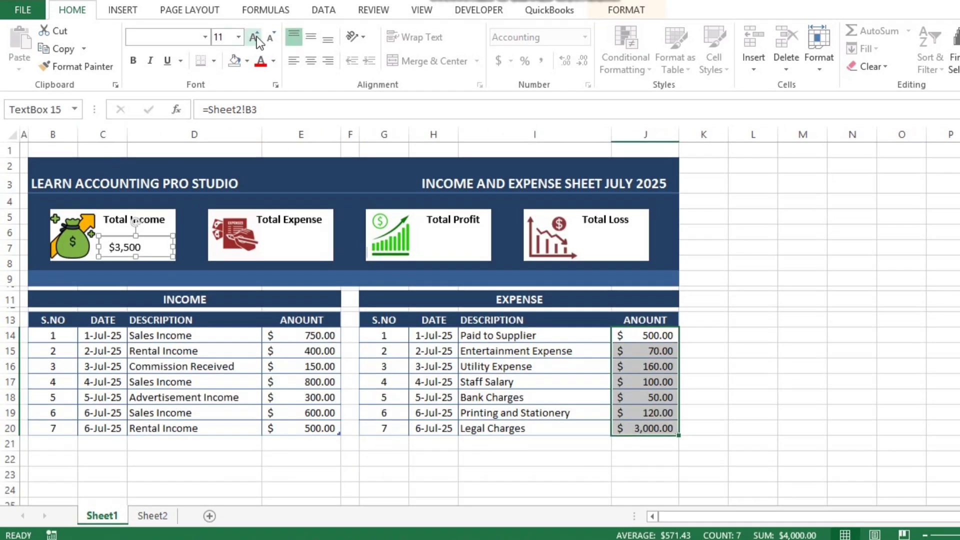
Set the linked income amount to font size 14 and make it bold.
left_click(257, 39)
left_click(257, 39)
left_click(134, 61)
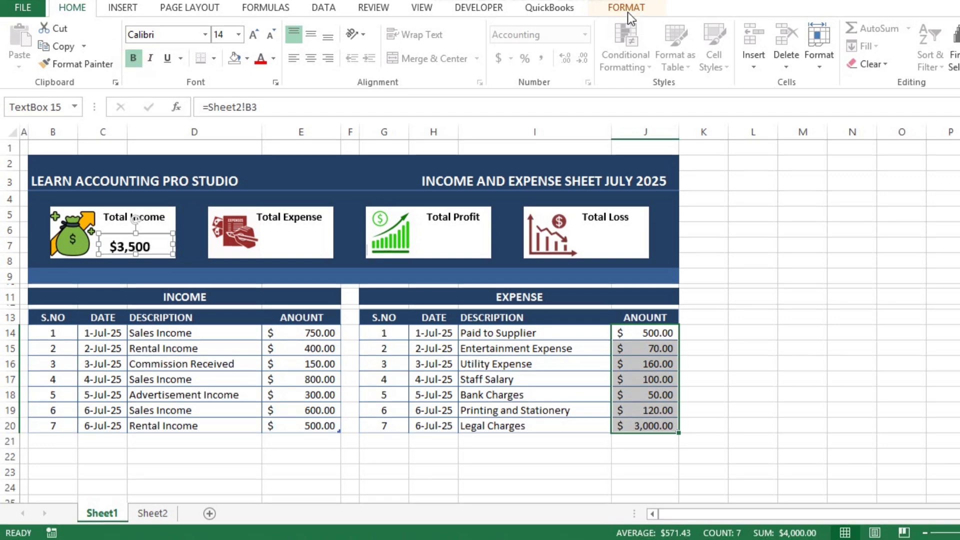
Remove the fill and the outline from the income amount text box.
left_click(627, 12)
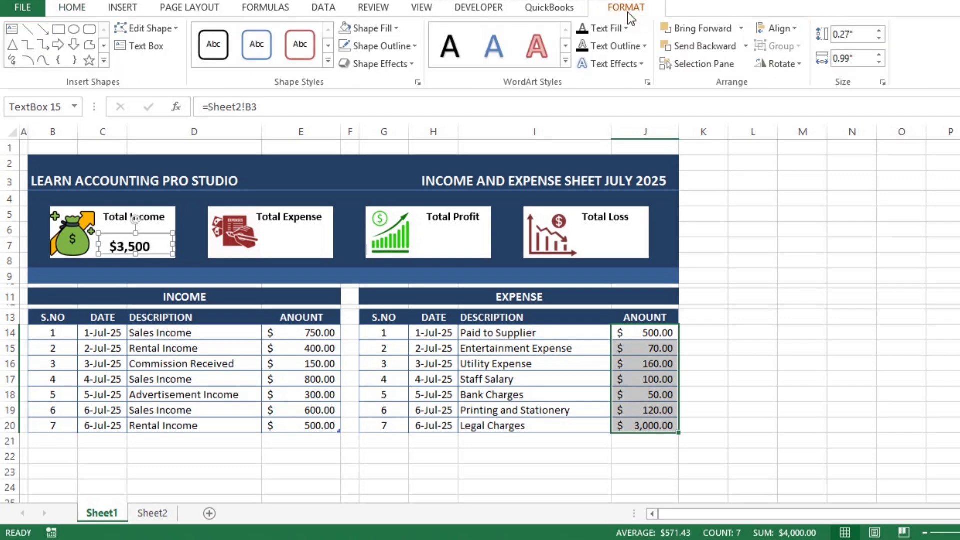
left_click(392, 29)
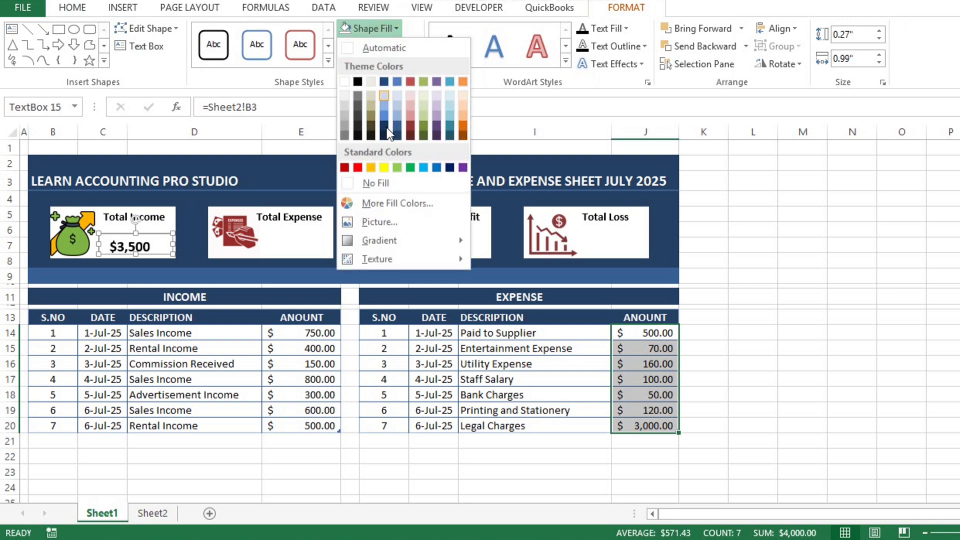
left_click(382, 184)
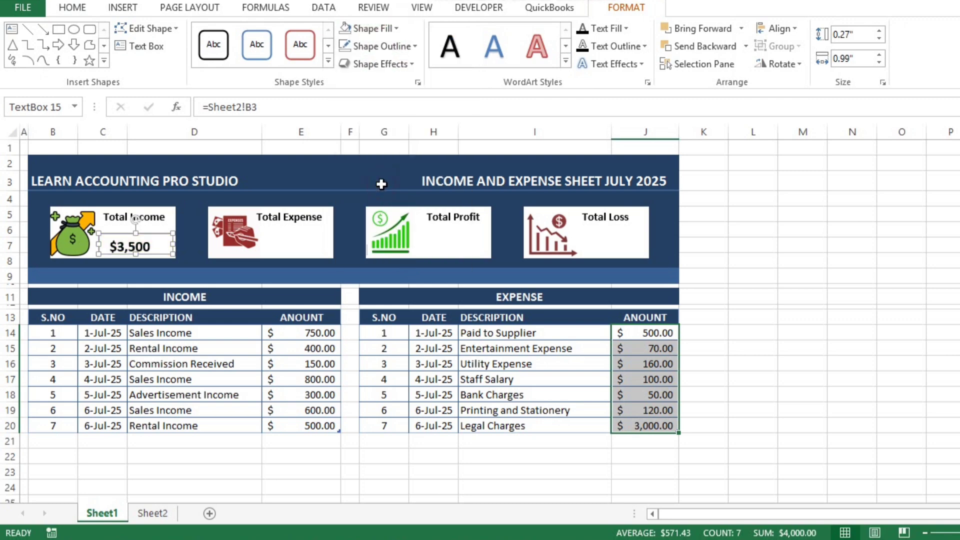
left_click(403, 48)
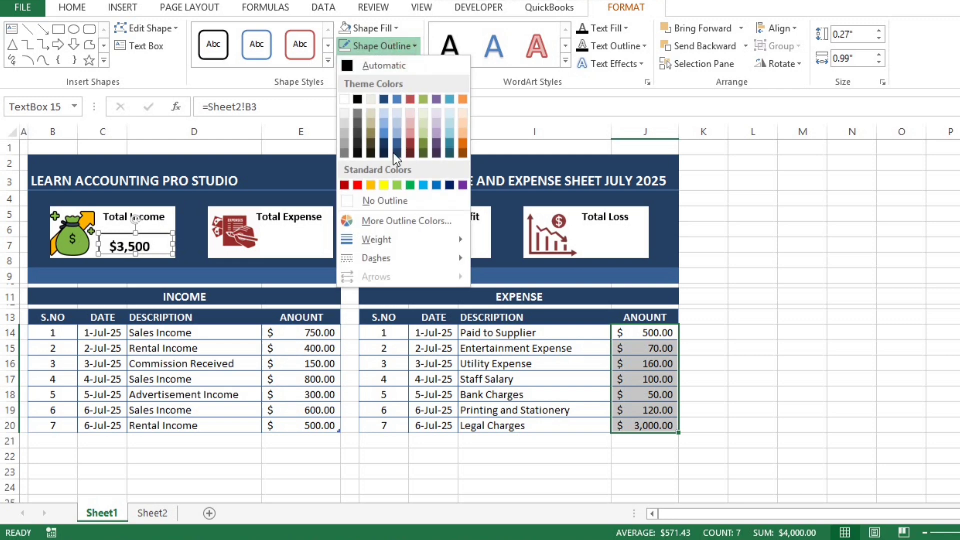
left_click(391, 200)
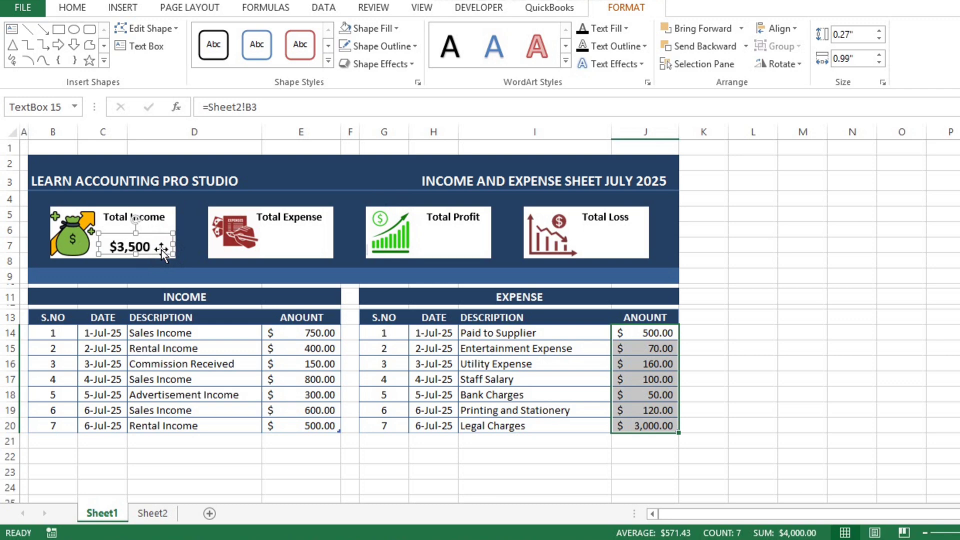
Duplicate the income amount text box three times and place the copies under the Total Expense, Total Profit and Total Loss labels.
key("ctrl+d")
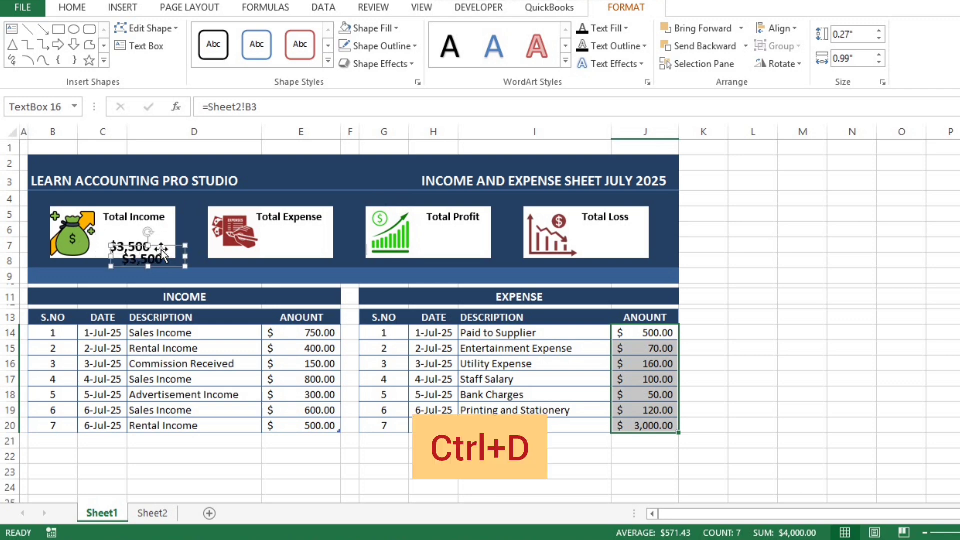
left_click_drag(172, 246, 320, 232)
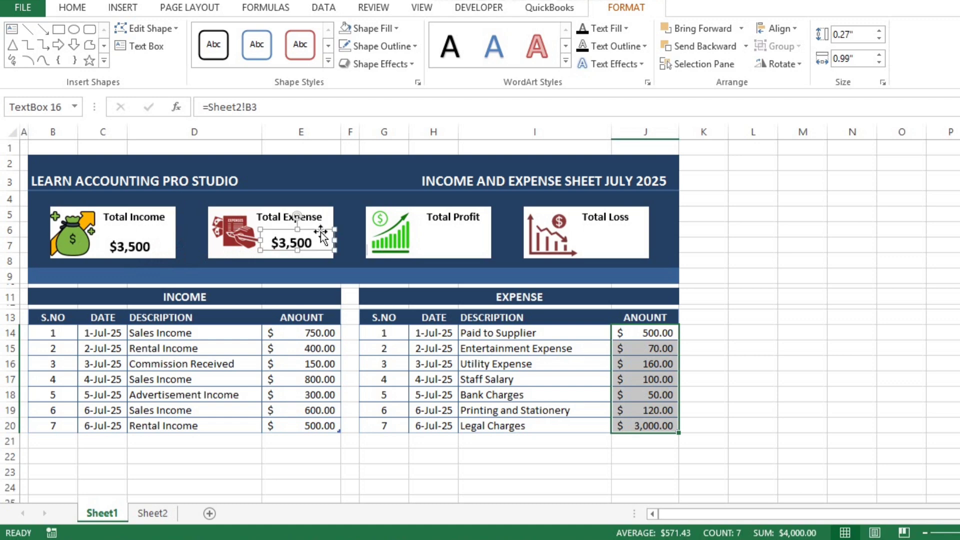
key("ctrl+d")
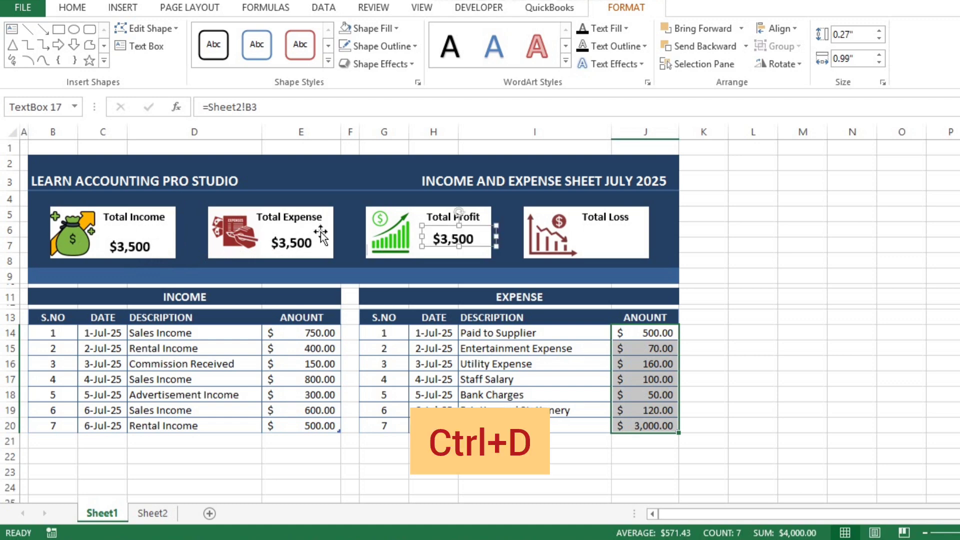
key("ctrl+d")
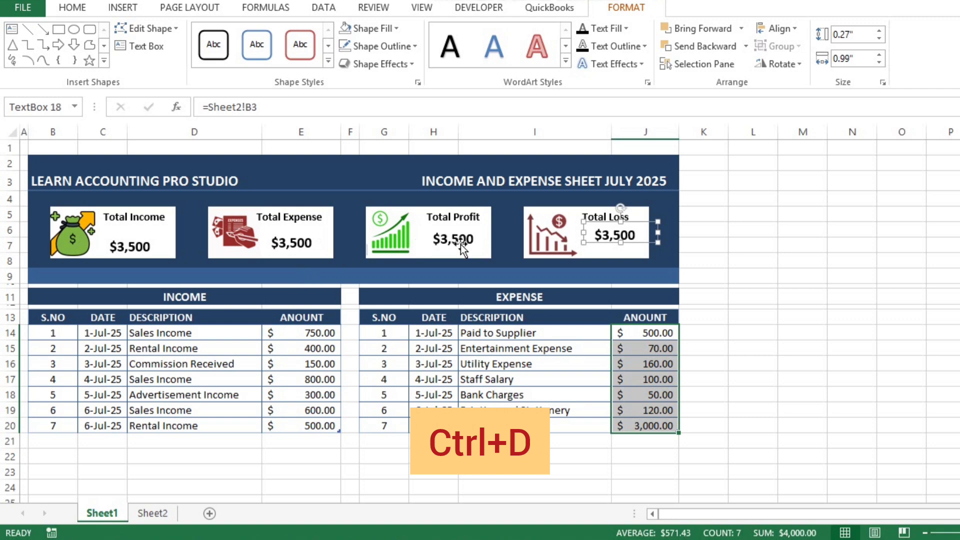
left_click_drag(458, 235, 455, 238)
left_click_drag(618, 234, 611, 239)
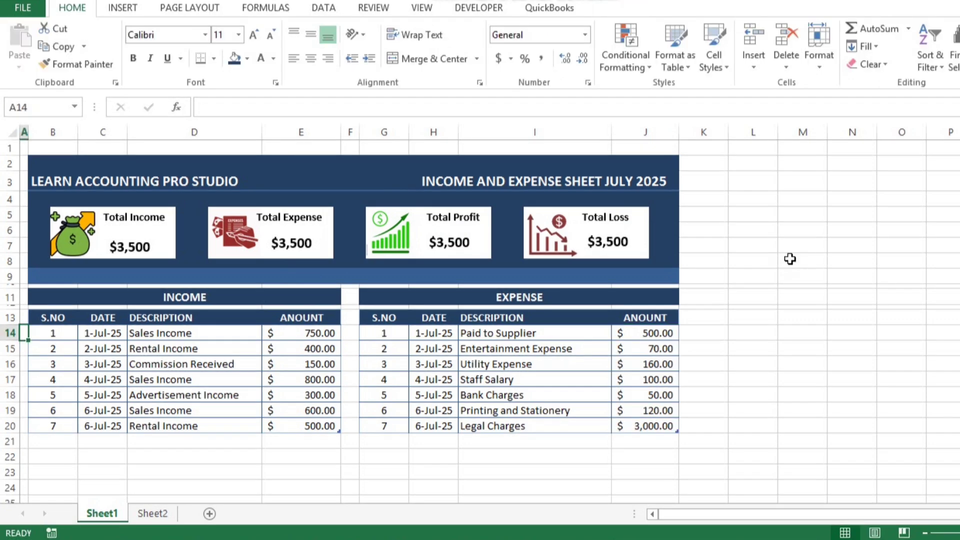
Relink the amount text box under Total Expense to the expense total with the formula =Sheet2!C3.
left_click(294, 247)
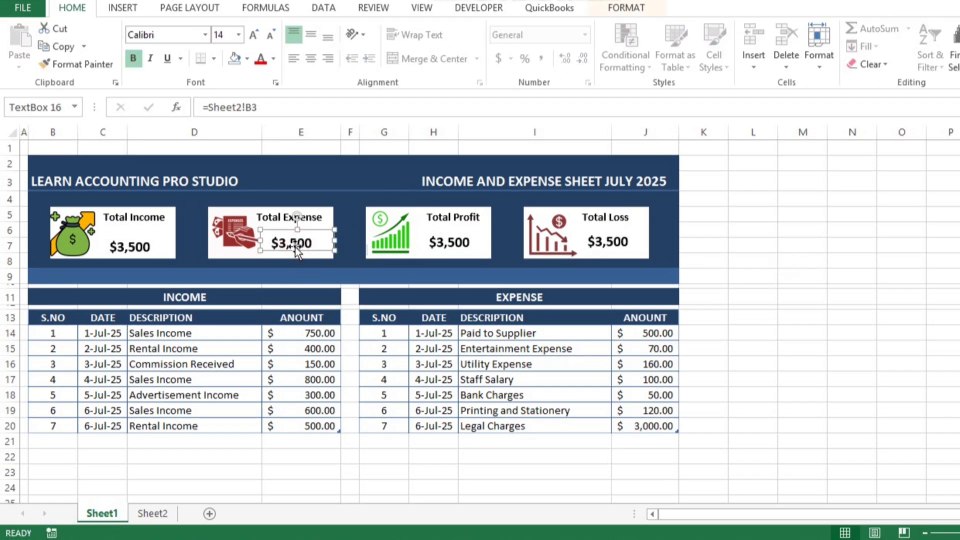
left_click_drag(265, 107, 194, 107)
type("=")
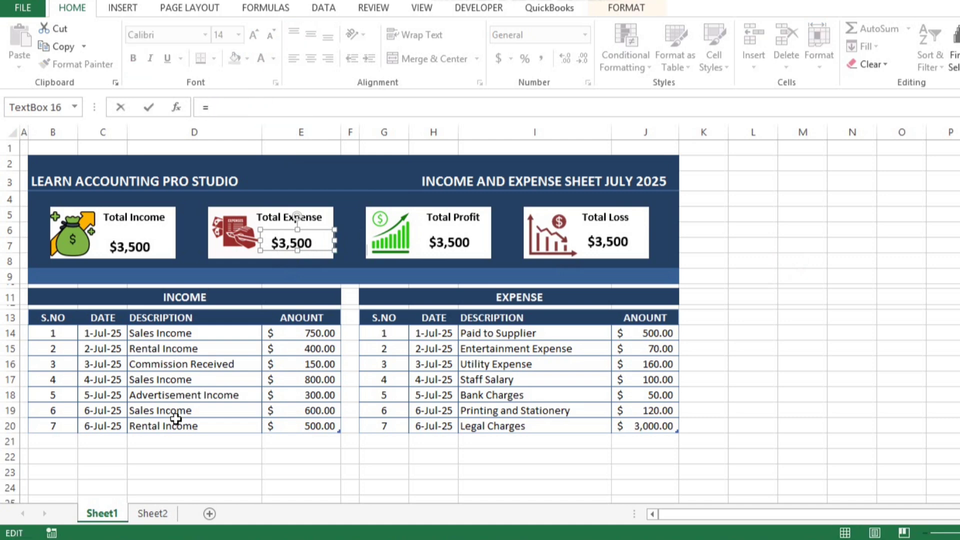
left_click(153, 514)
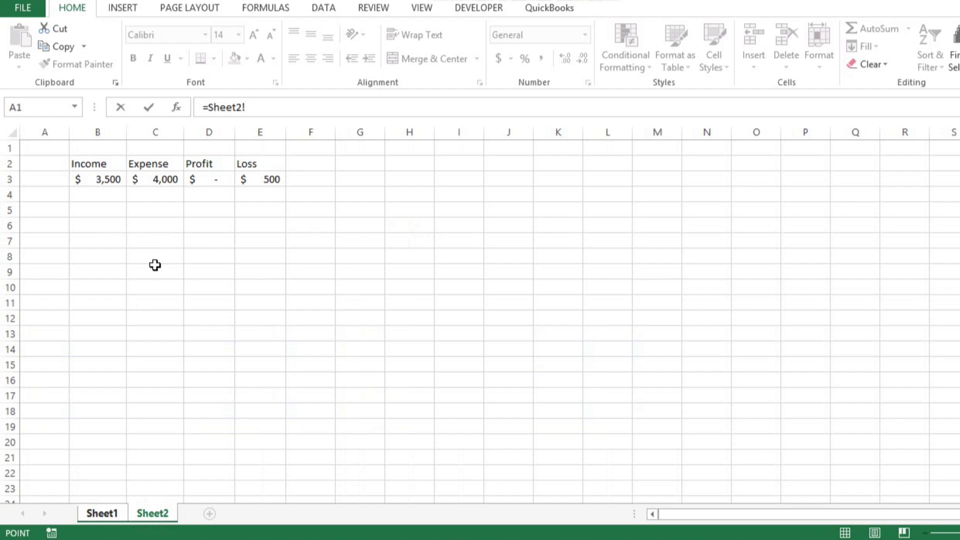
left_click(156, 181)
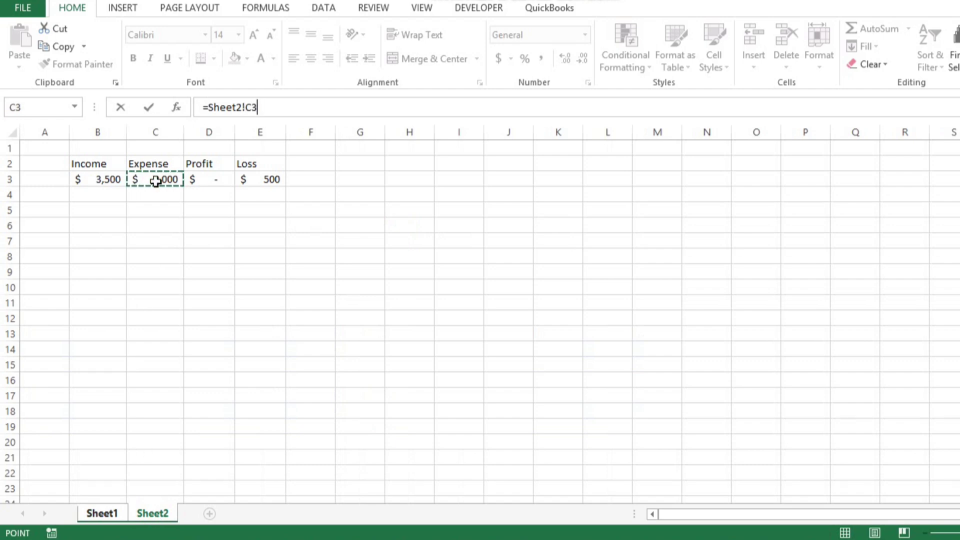
key("Return")
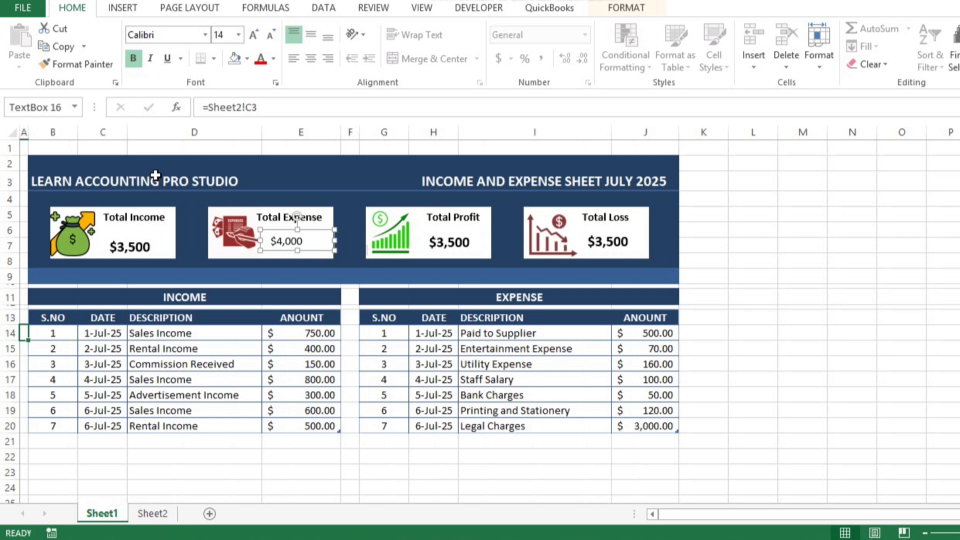
Relink the amount text box under Total Profit to the profit cell with the formula =Sheet2!D3.
left_click(456, 248)
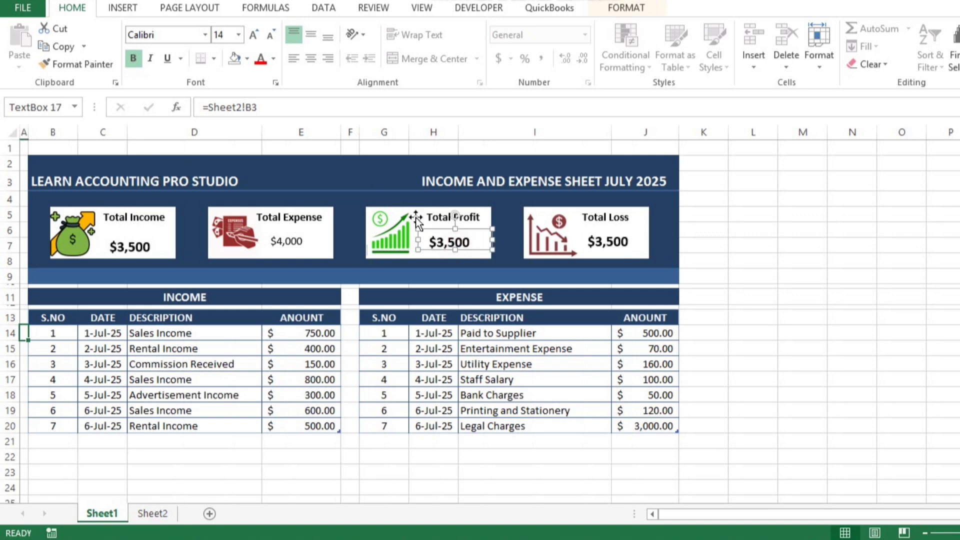
double_click(275, 108)
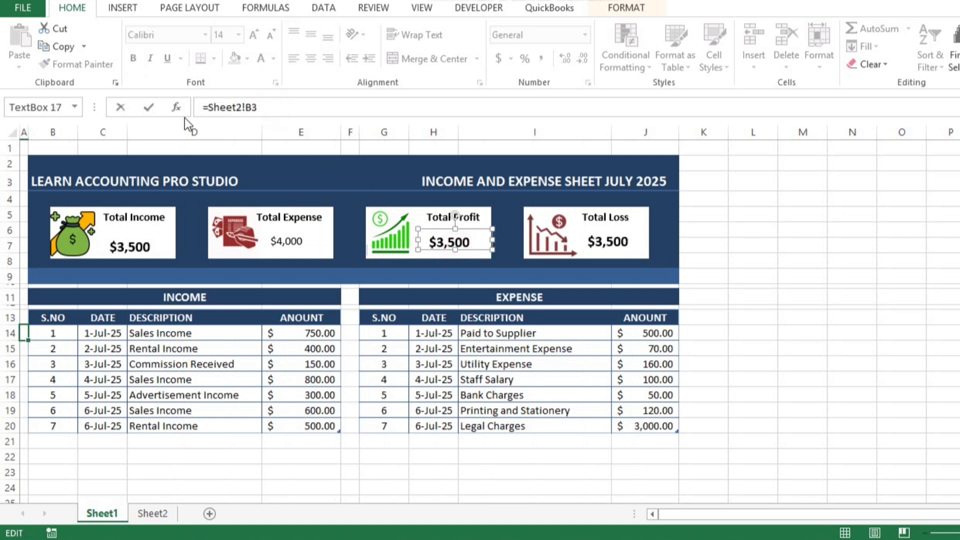
key("BackSpace")
key("BackSpace")
key("BackSpace")
key("BackSpace")
key("BackSpace")
key("BackSpace")
key("BackSpace")
key("BackSpace")
key("BackSpace")
left_click(151, 513)
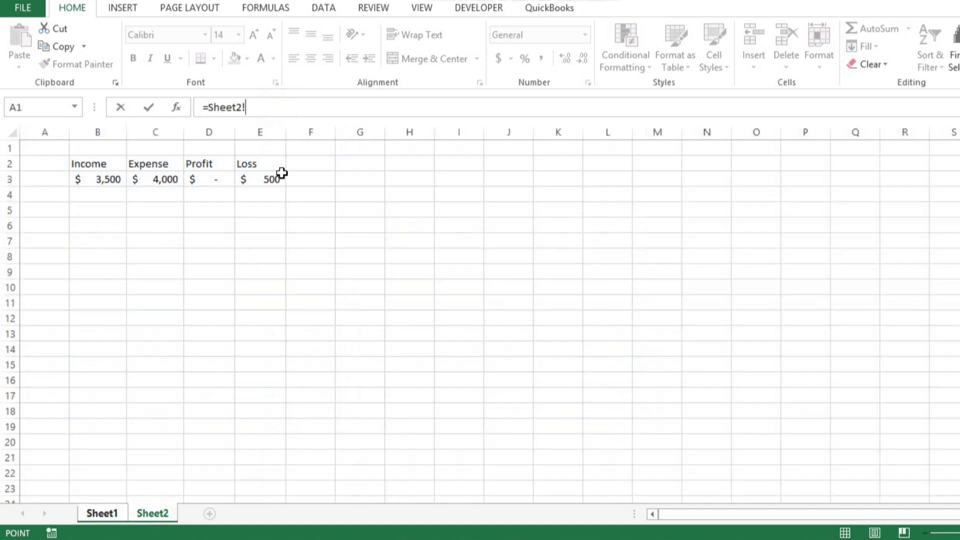
left_click(214, 179)
key("Return")
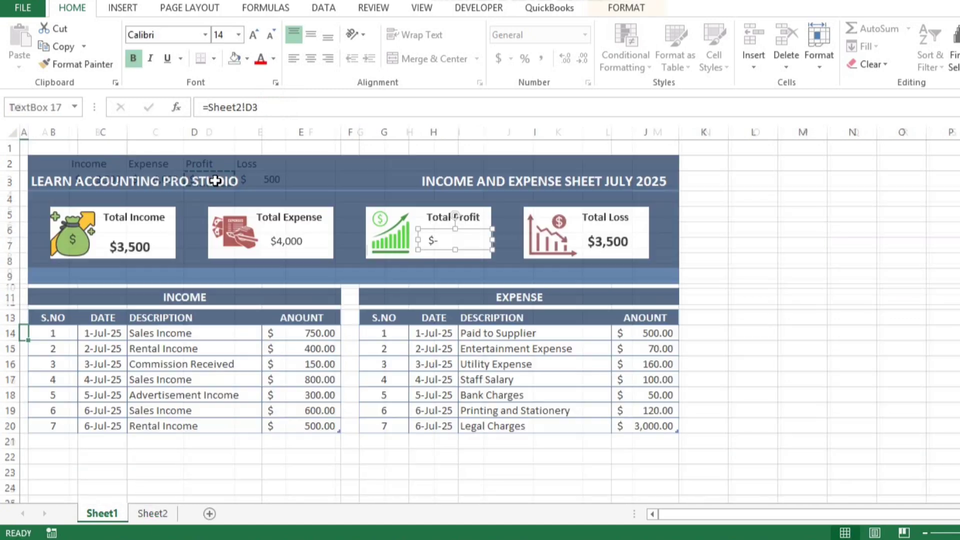
Relink the amount text box under Total Loss to the loss cell with the formula =Sheet2!E3.
left_click(603, 243)
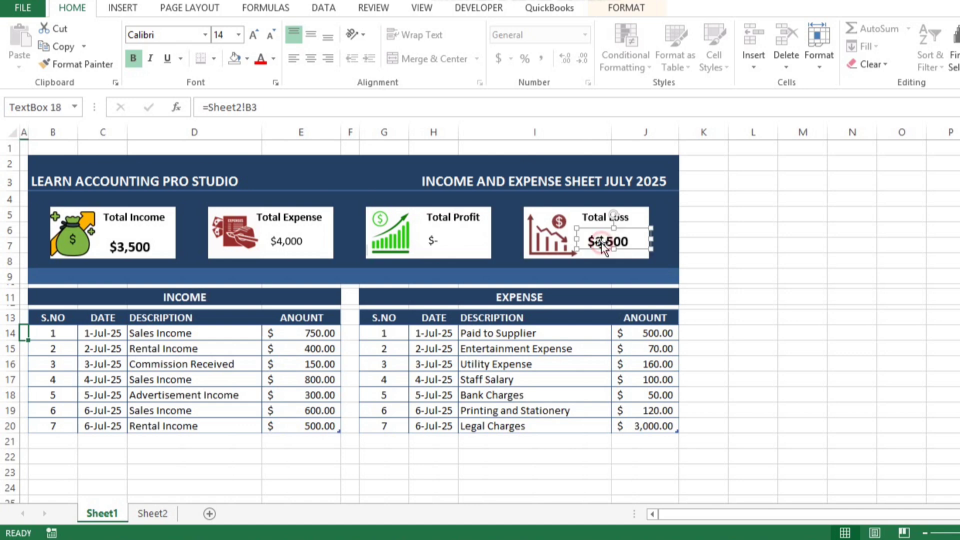
left_click(290, 108)
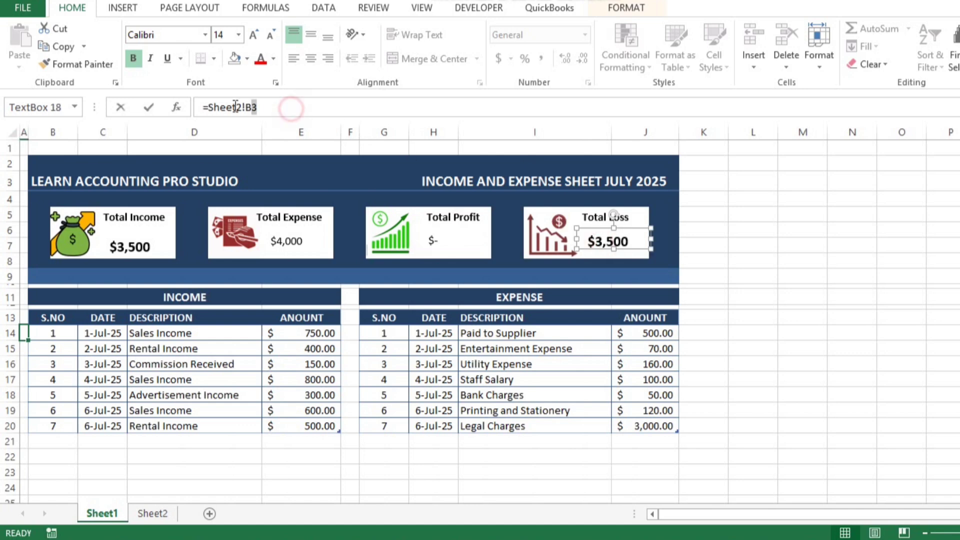
left_click_drag(235, 107, 209, 105)
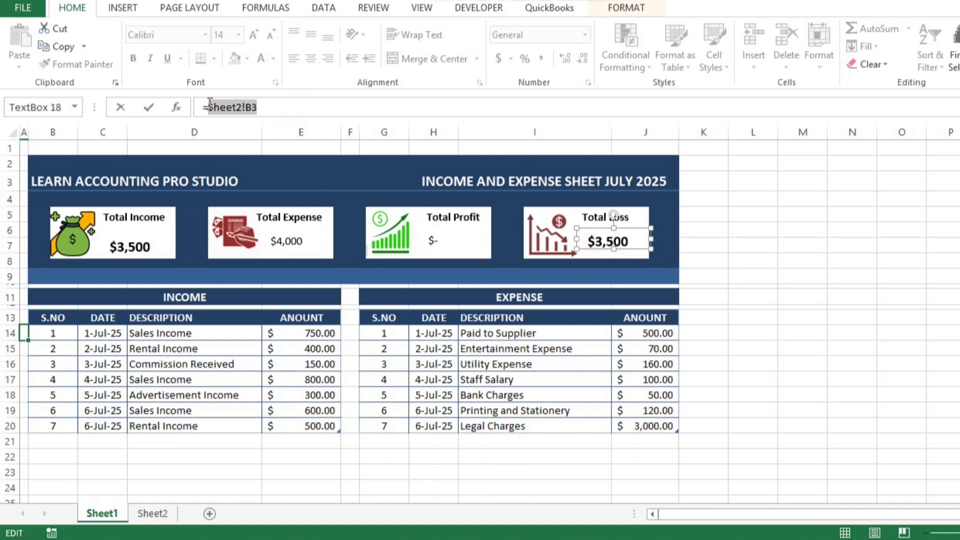
key("BackSpace")
left_click(159, 514)
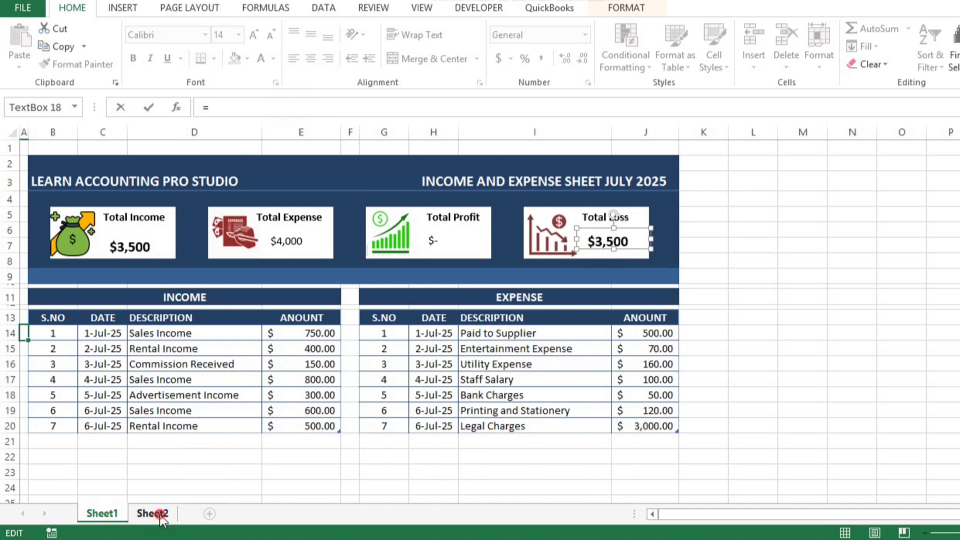
left_click(268, 181)
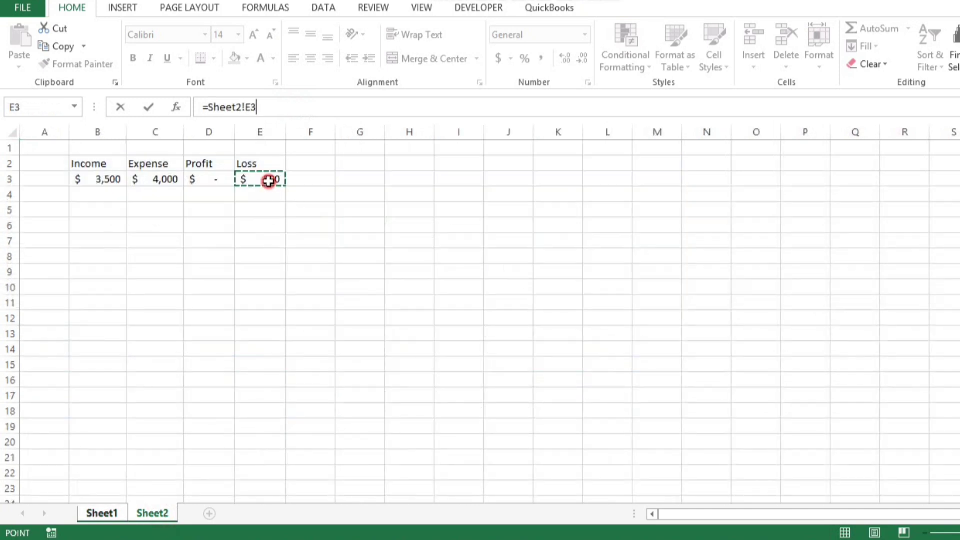
key("Return")
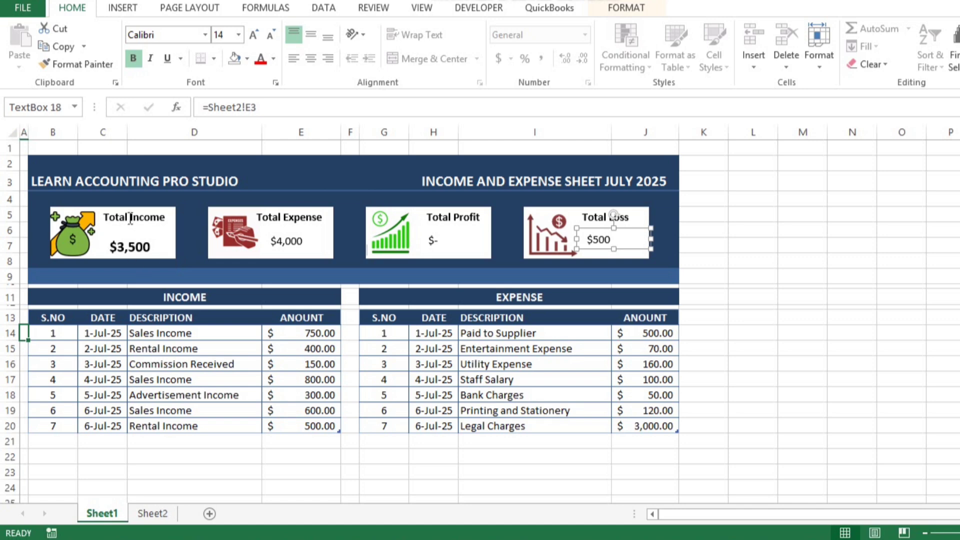
Carry the income amount's formatting over to the expense, profit and loss amounts with the Format Painter.
left_click(133, 247)
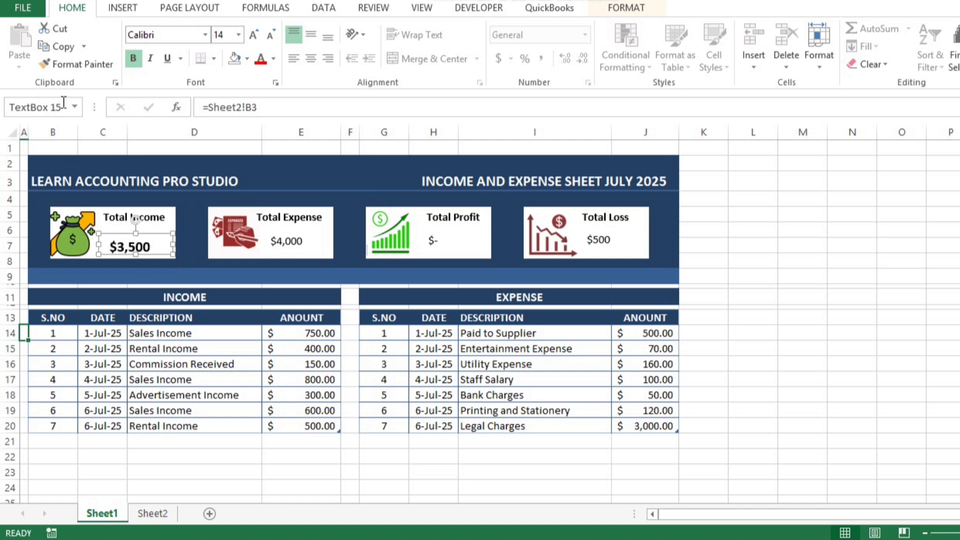
left_click(75, 64)
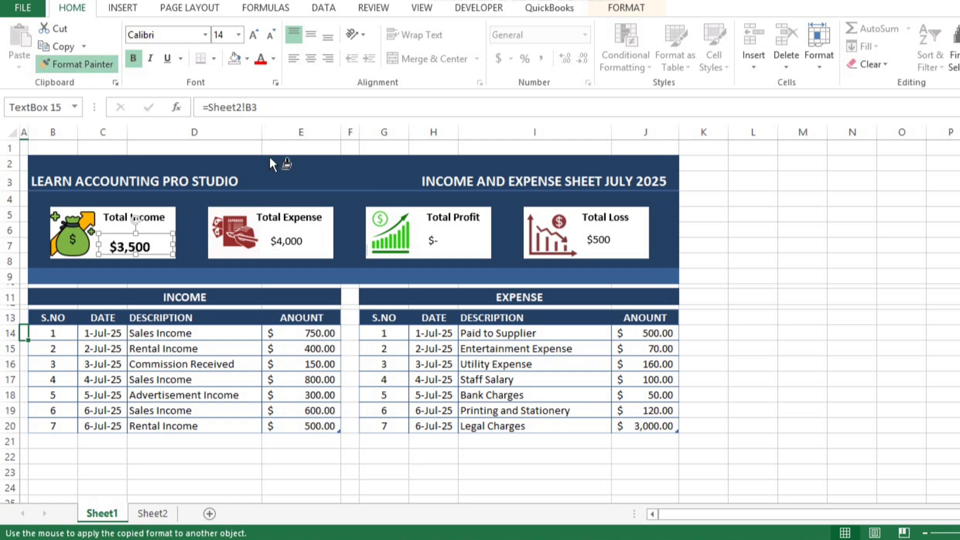
left_click(283, 242)
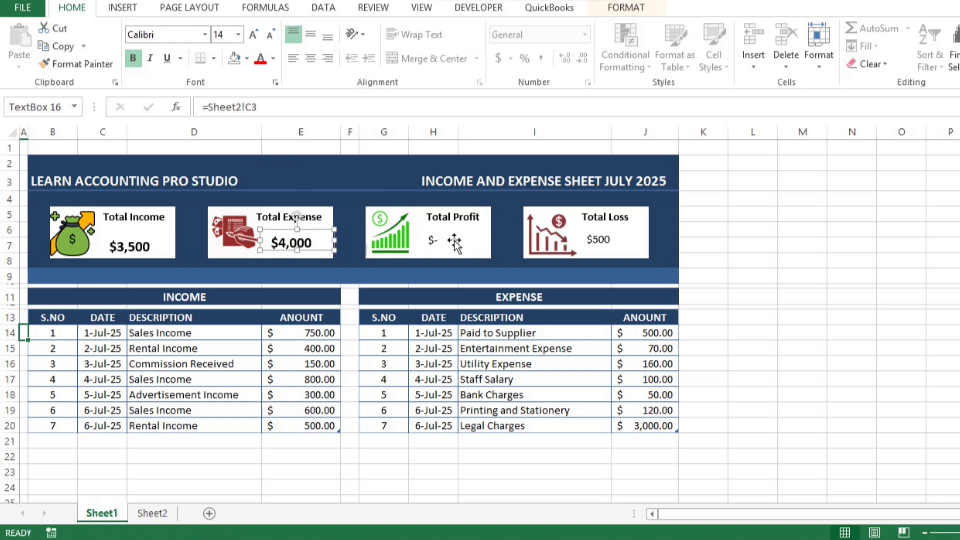
left_click(94, 65)
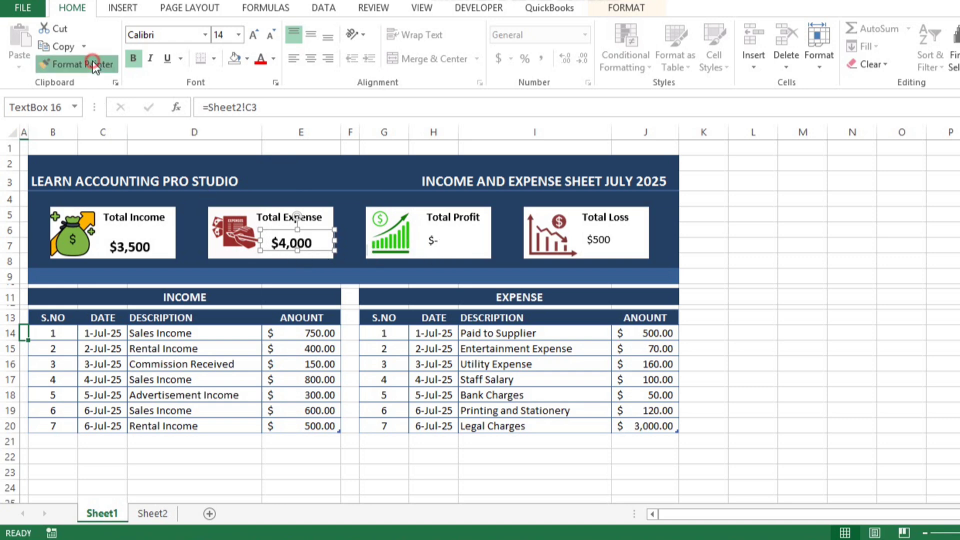
left_click(449, 234)
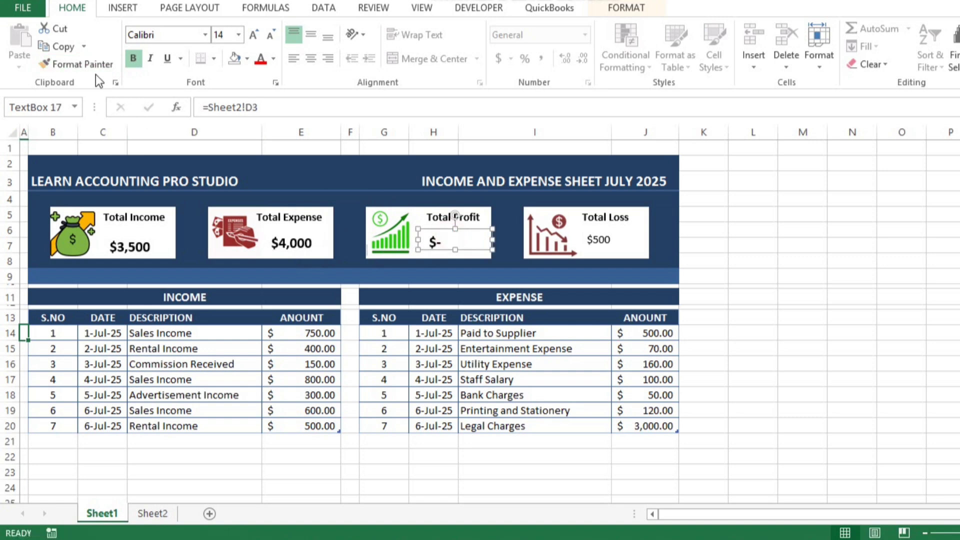
left_click(83, 64)
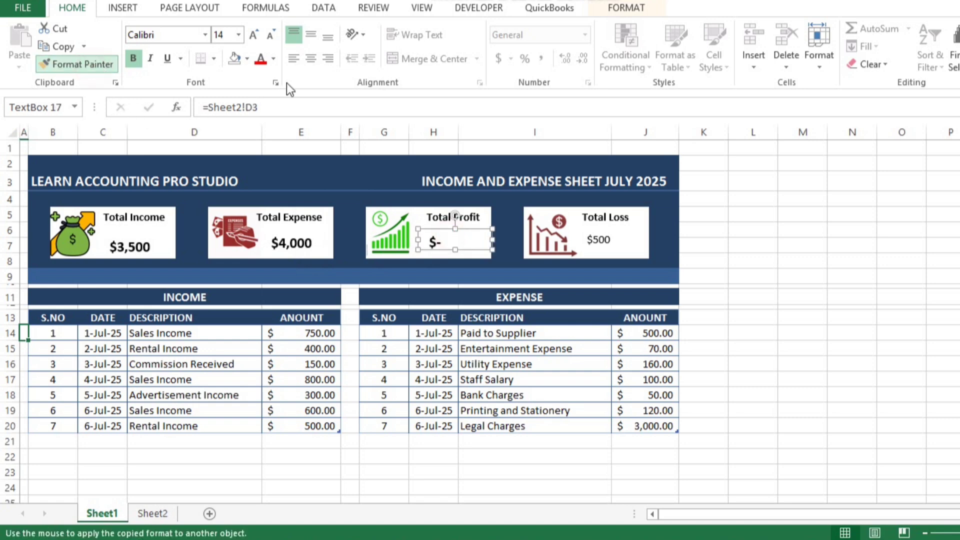
left_click(591, 235)
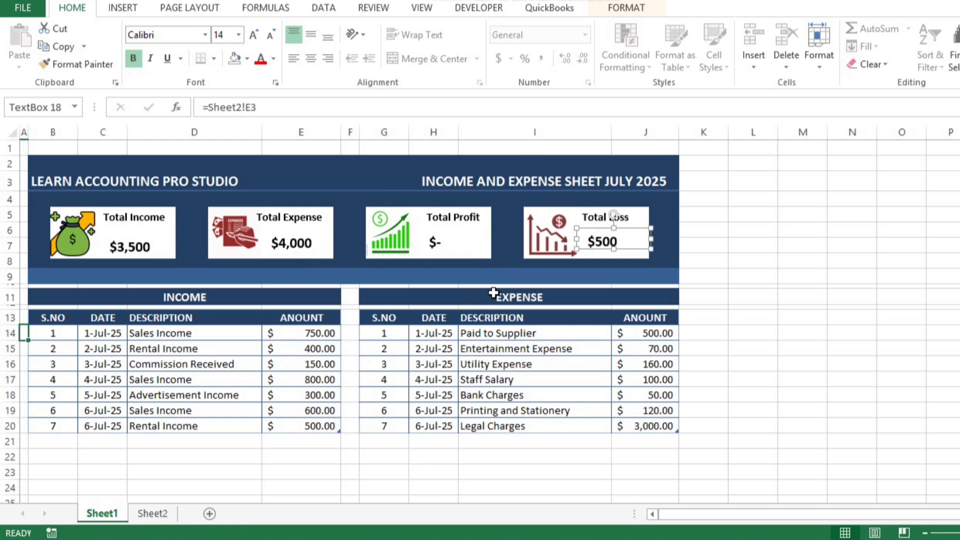
left_click(570, 280)
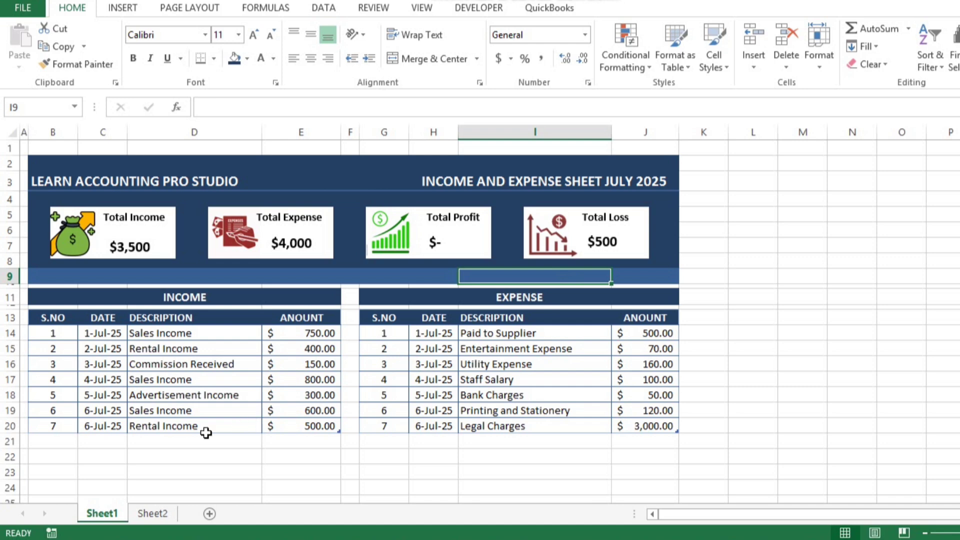
Add income entry 8 in row 21, dated 6-Jul-25 by filling down, with description Sales Income and amount 1000.
left_click(61, 441)
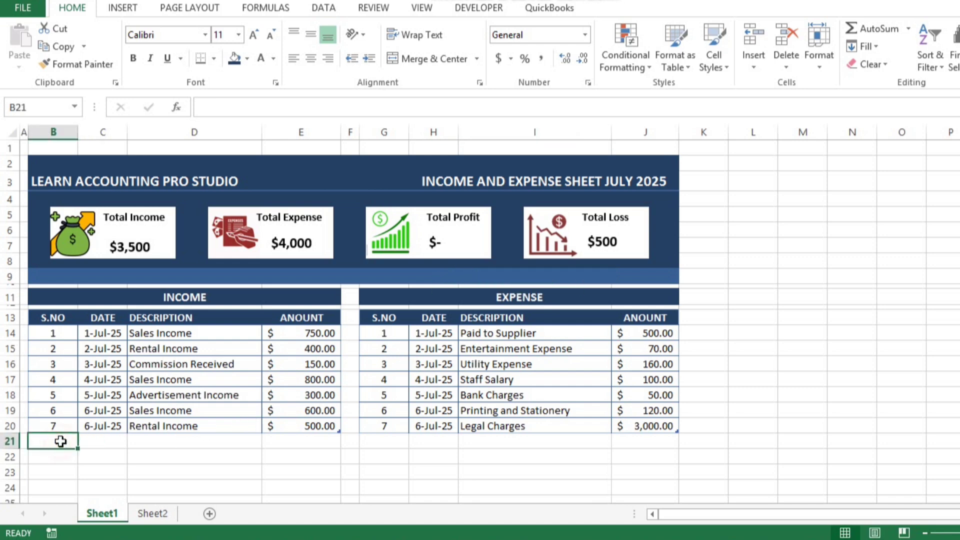
type("8")
key("Tab")
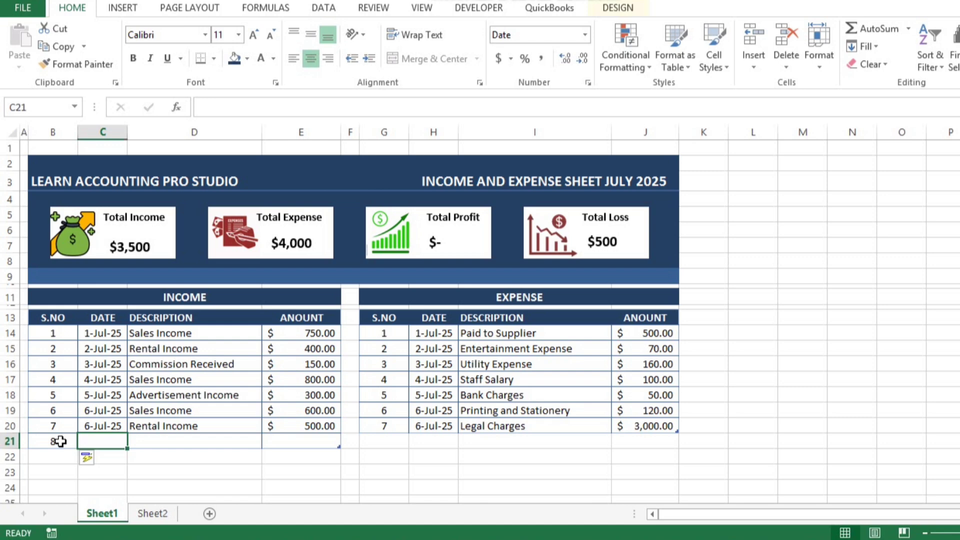
key("ctrl+d")
key("Tab")
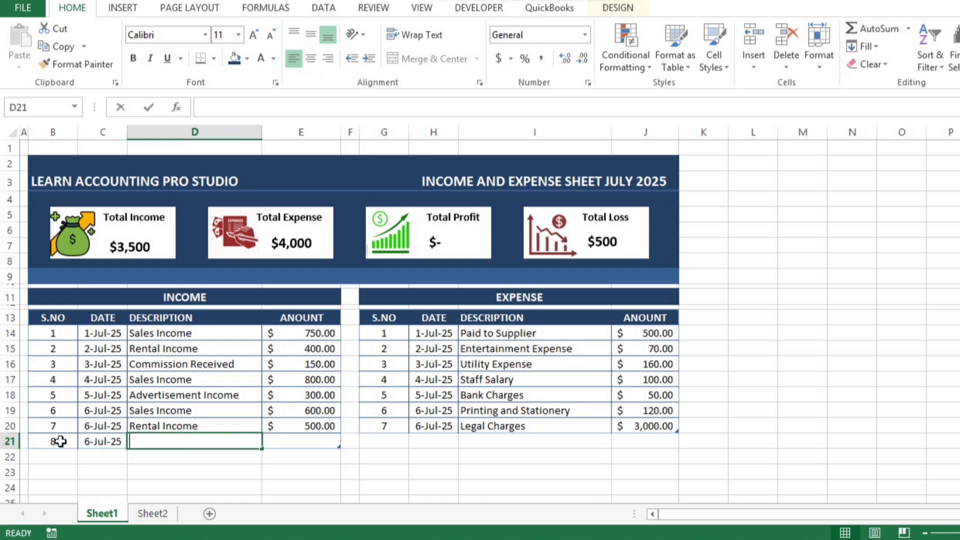
type("Sales")
key("Return")
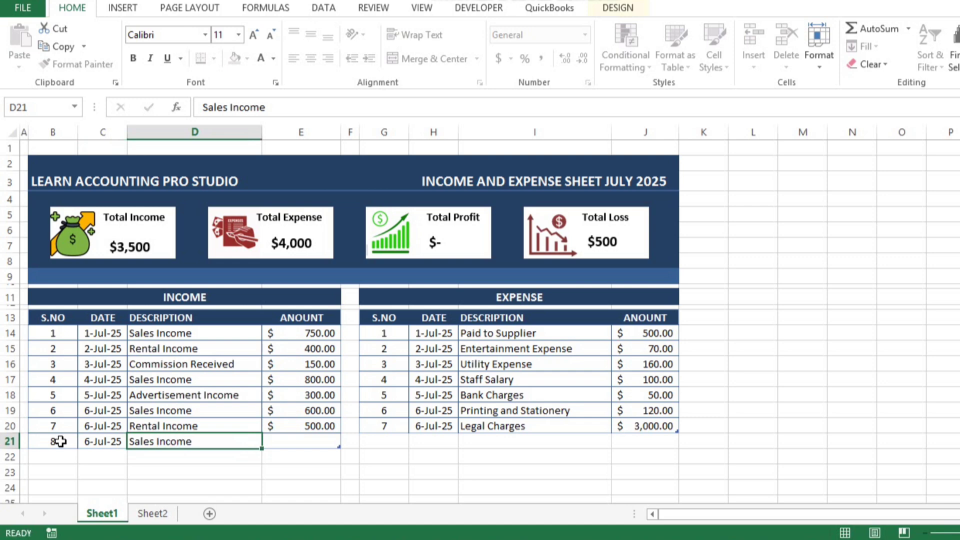
key("Up")
key("Right")
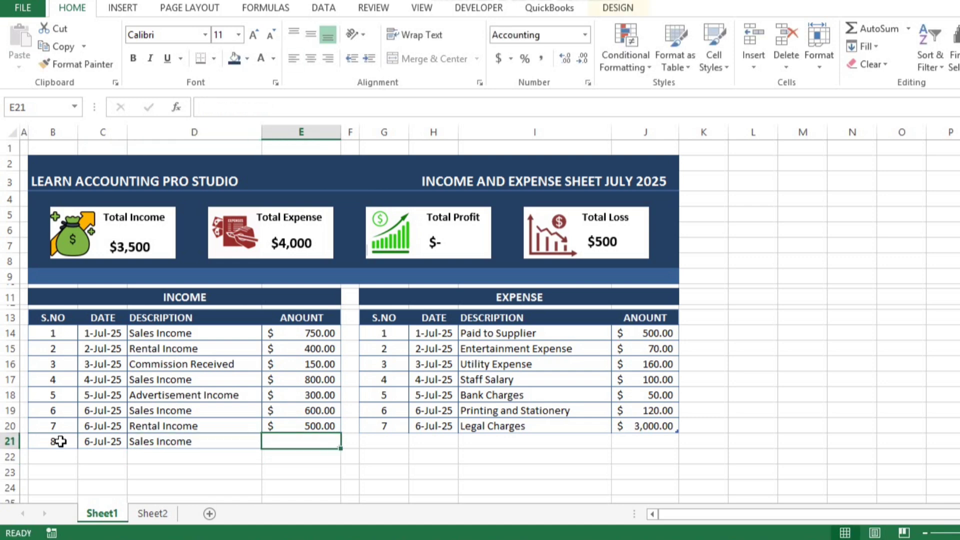
type("1000")
key("Tab")
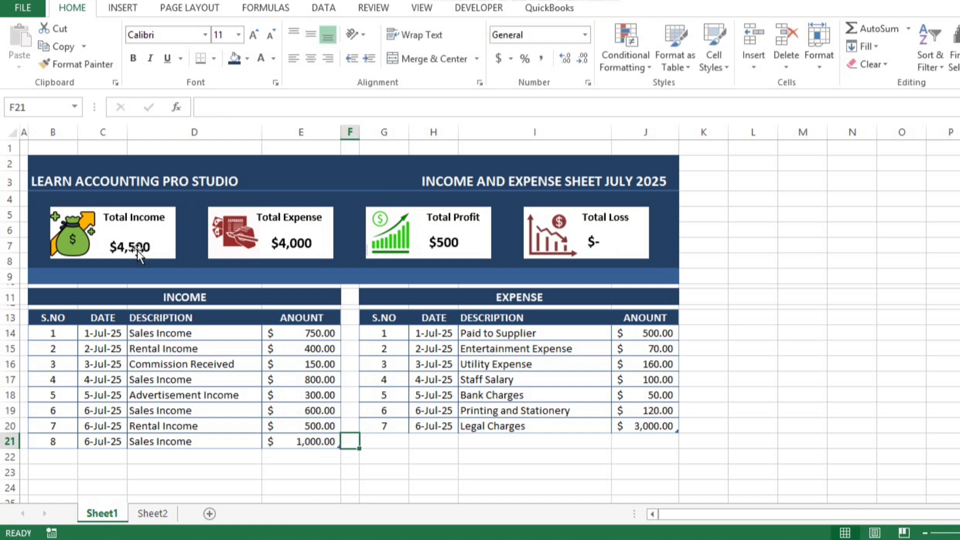
key("Tab")
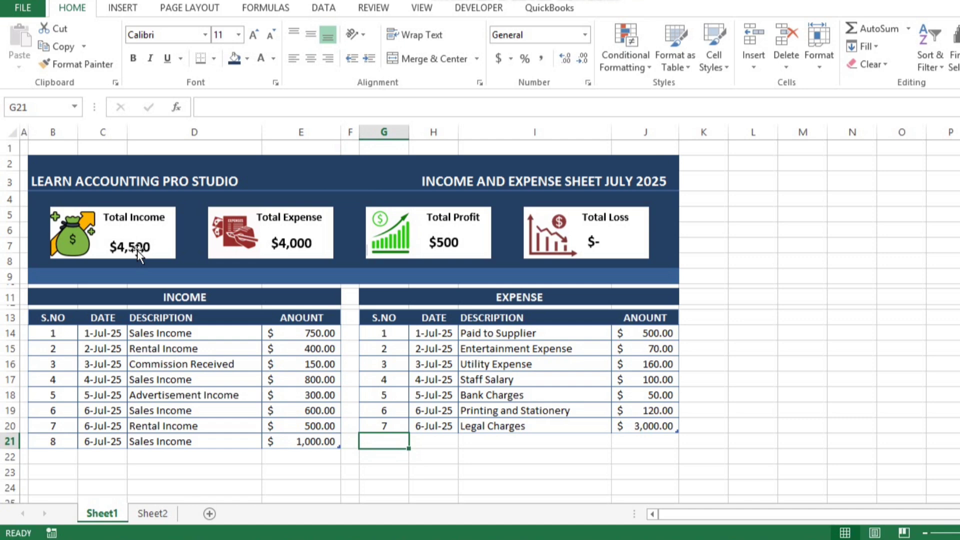
Add expense entry 8 in row 21, dated 6-Jul-25 by filling down, with description Salary Expense and amount 1000.
type("8")
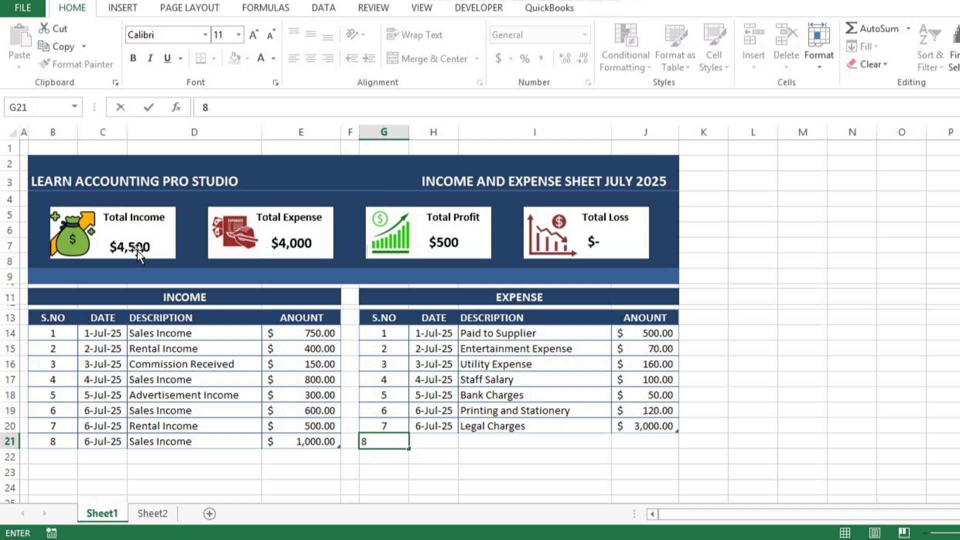
key("ctrl+Return")
key("Tab")
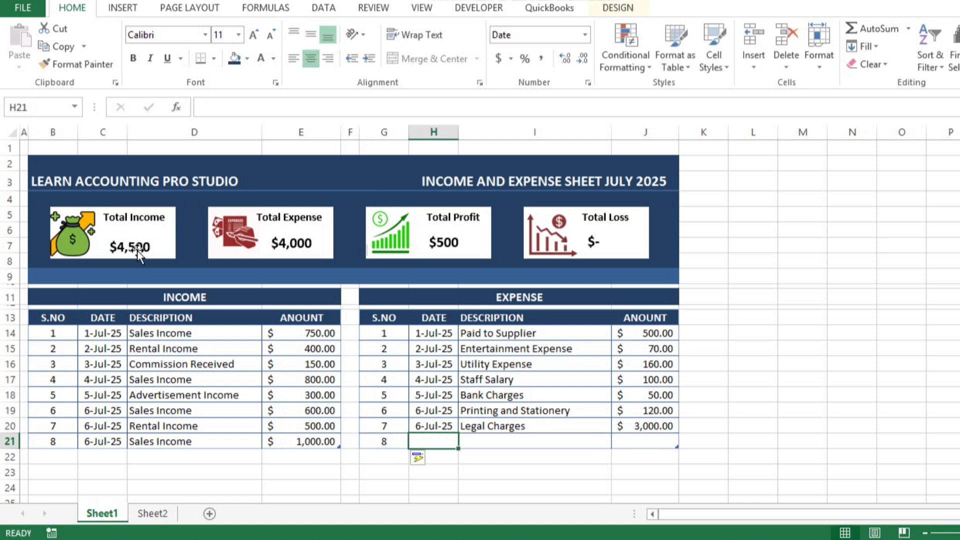
key("ctrl+d")
key("Tab")
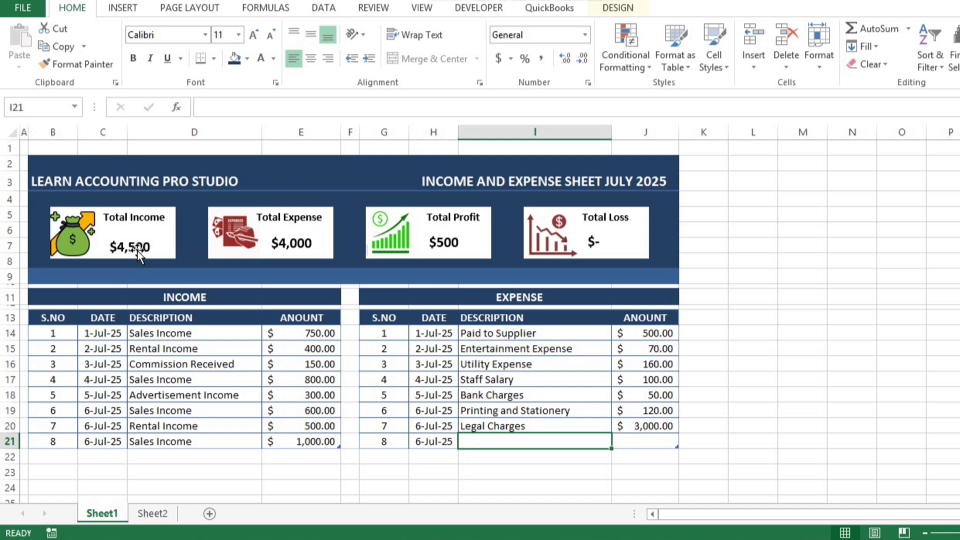
type("Salary ")
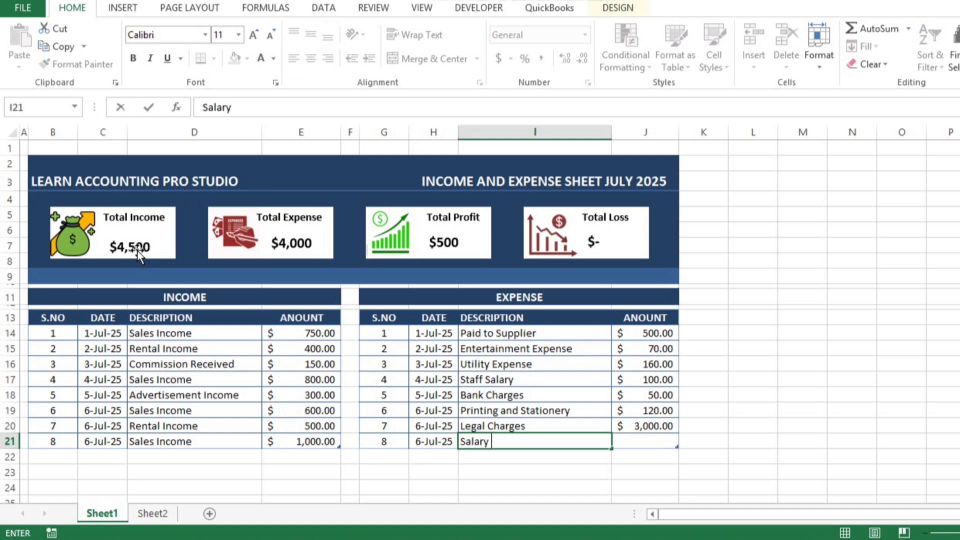
type("Expense")
key("Tab")
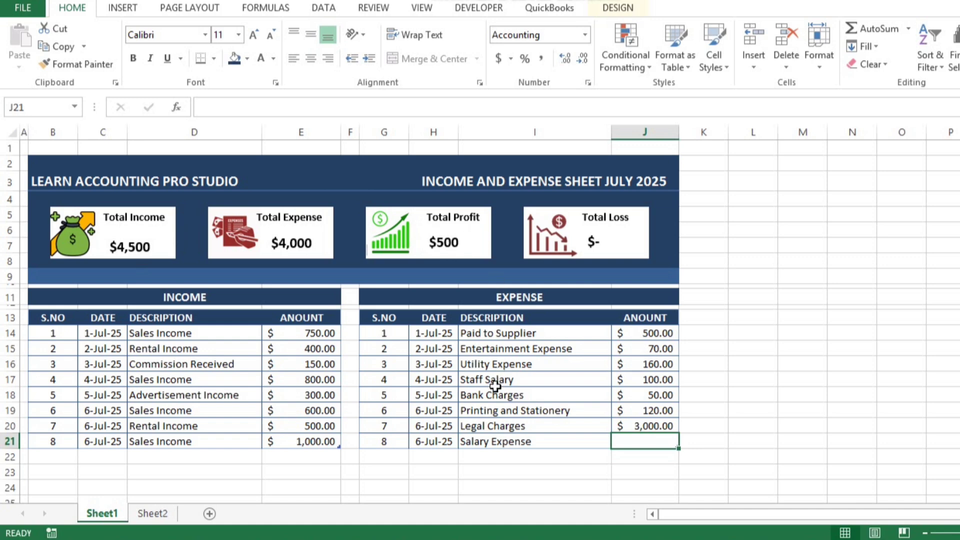
type("1000")
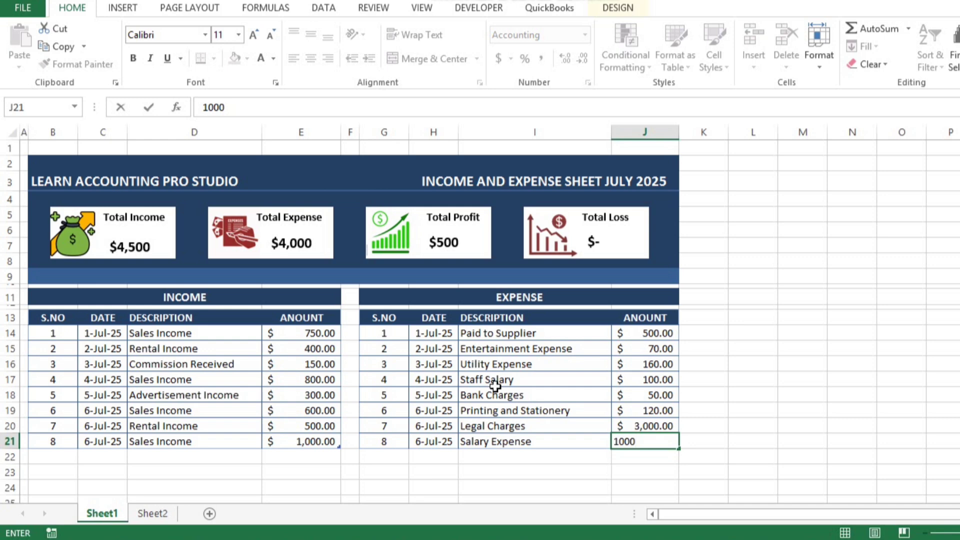
key("ctrl+Return")
key("Left")
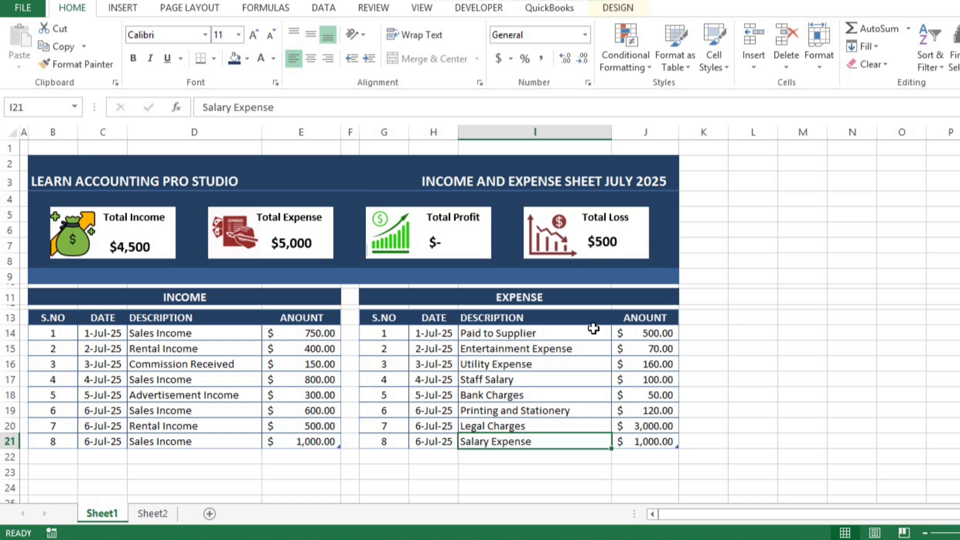
left_click(621, 453)
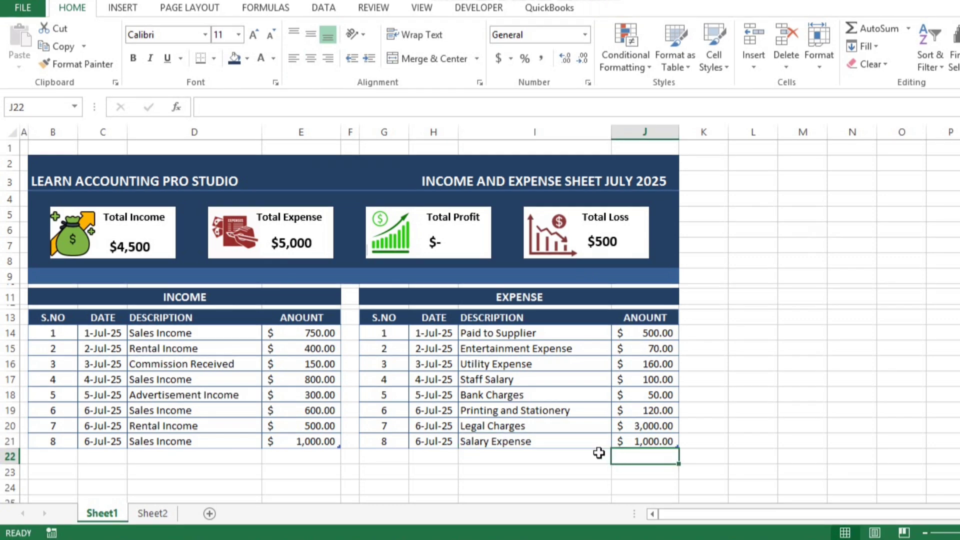